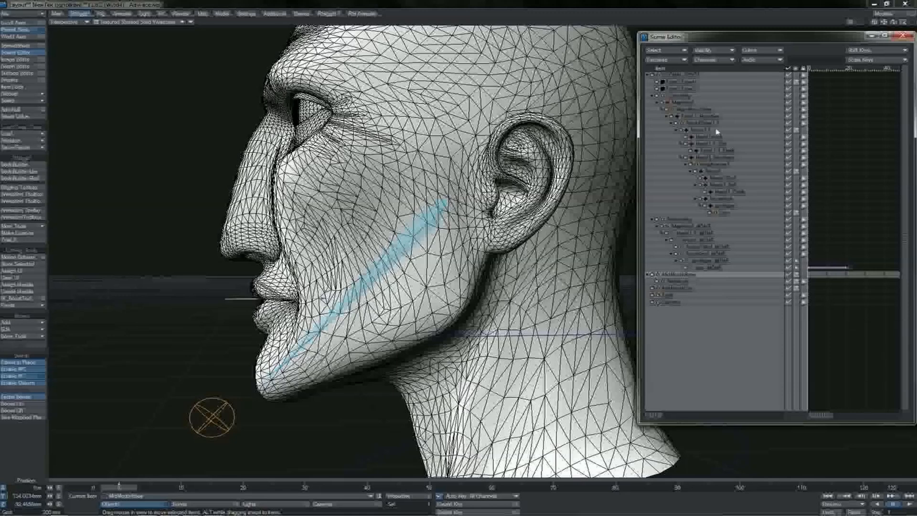
# Parent the MidMouthJaw null under Jaw_BONE in the DeformRig hierarchy.
pyautogui.click(687, 98)
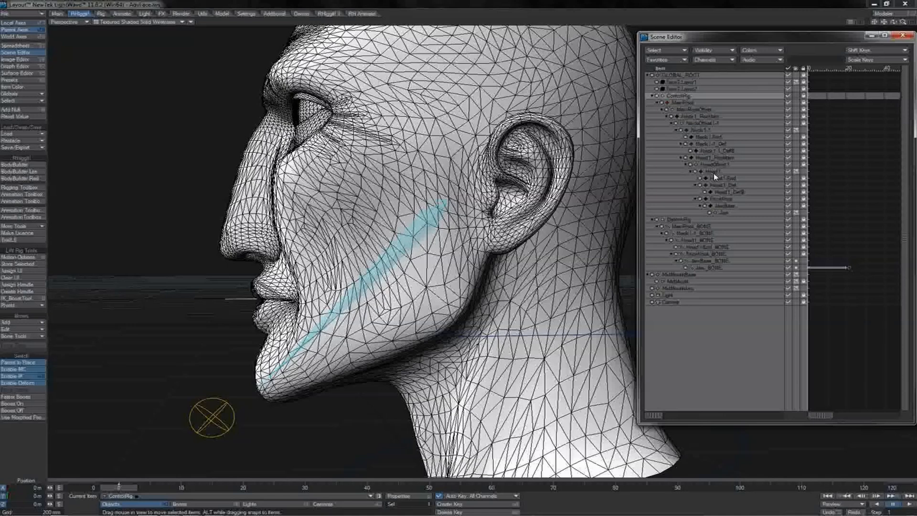
pyautogui.click(718, 213)
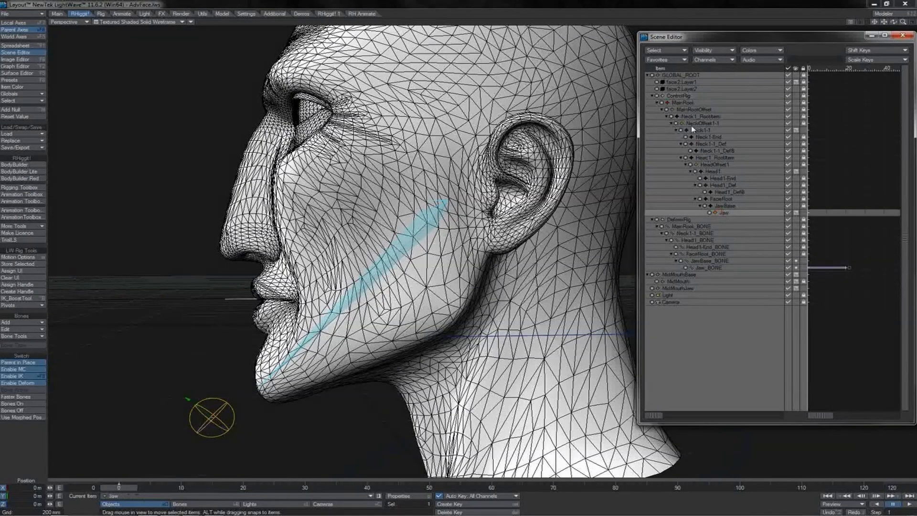
pyautogui.click(683, 221)
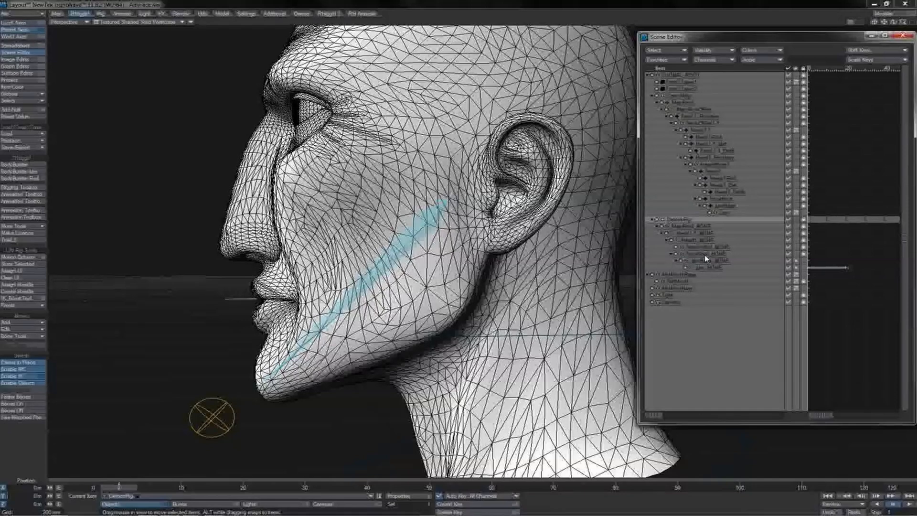
pyautogui.click(686, 288)
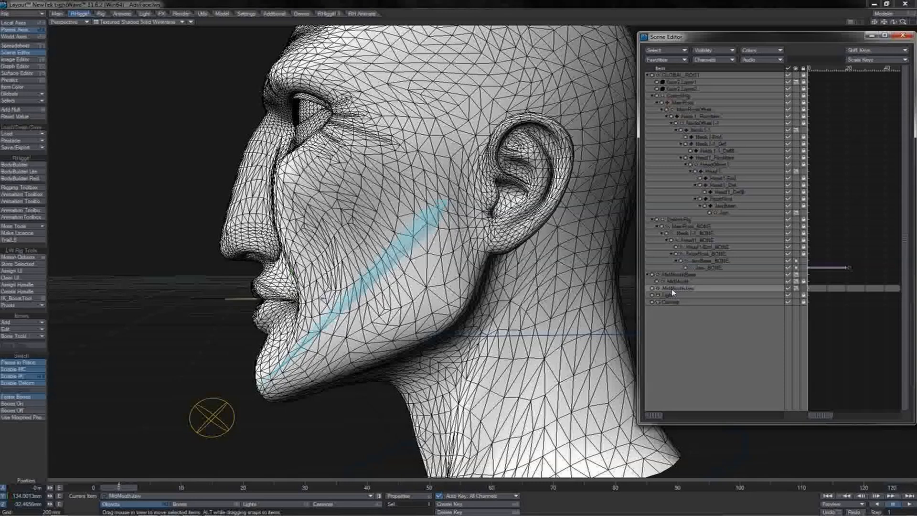
pyautogui.moveTo(693, 285); pyautogui.dragTo(707, 271)
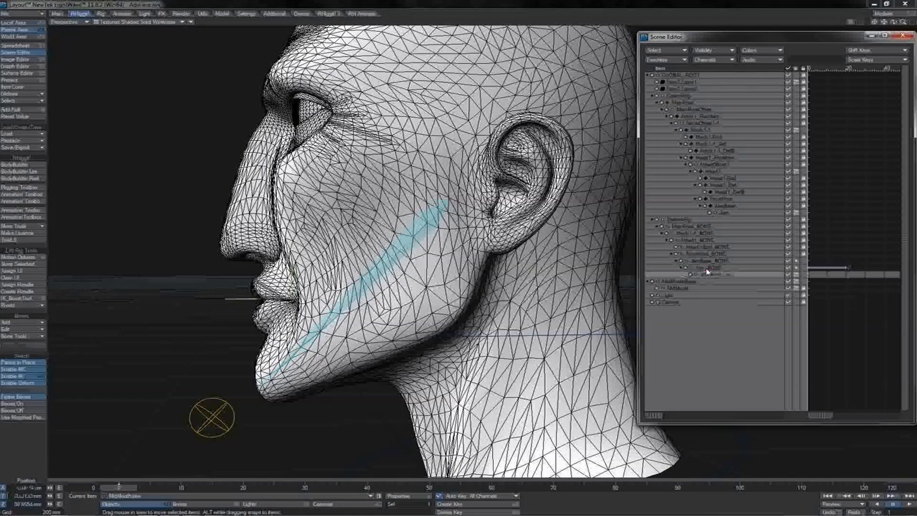
# Parent MidMouthBase, together with its MidMouth child, under FaceRoot in the ControlRig hierarchy.
pyautogui.click(686, 282)
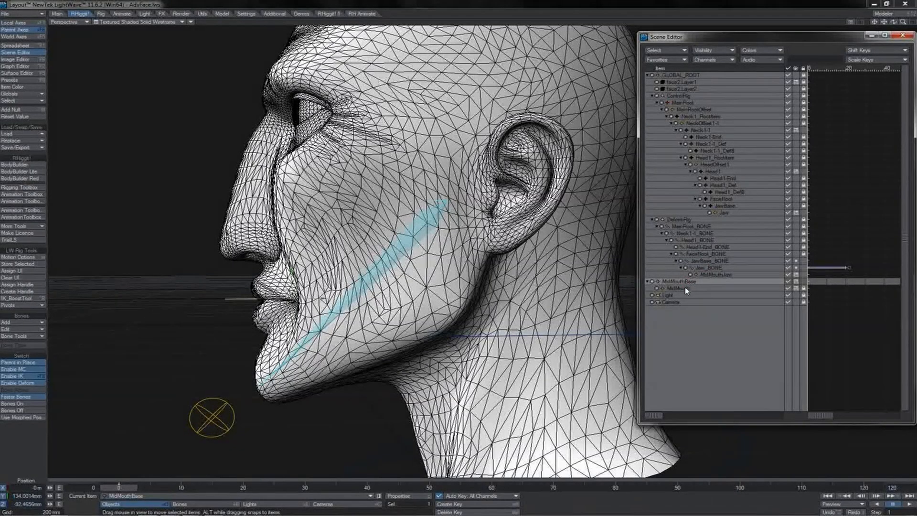
pyautogui.click(684, 289)
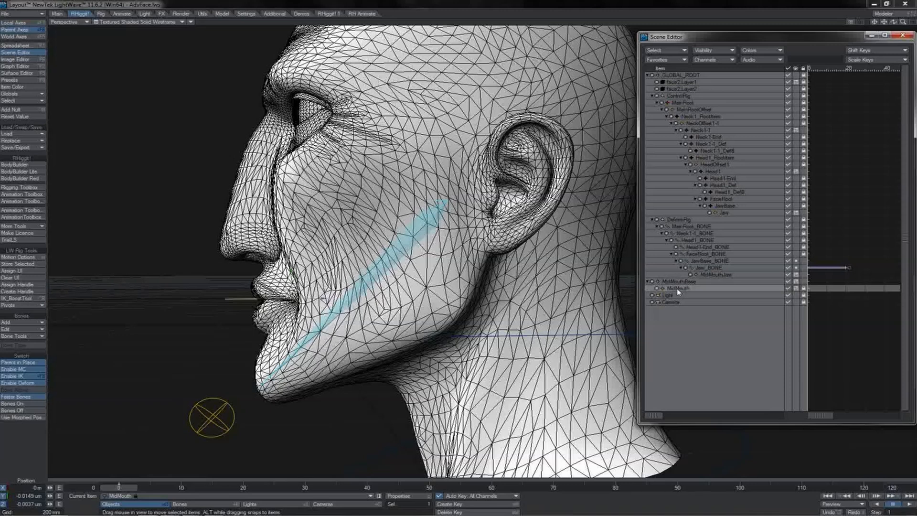
pyautogui.click(691, 281)
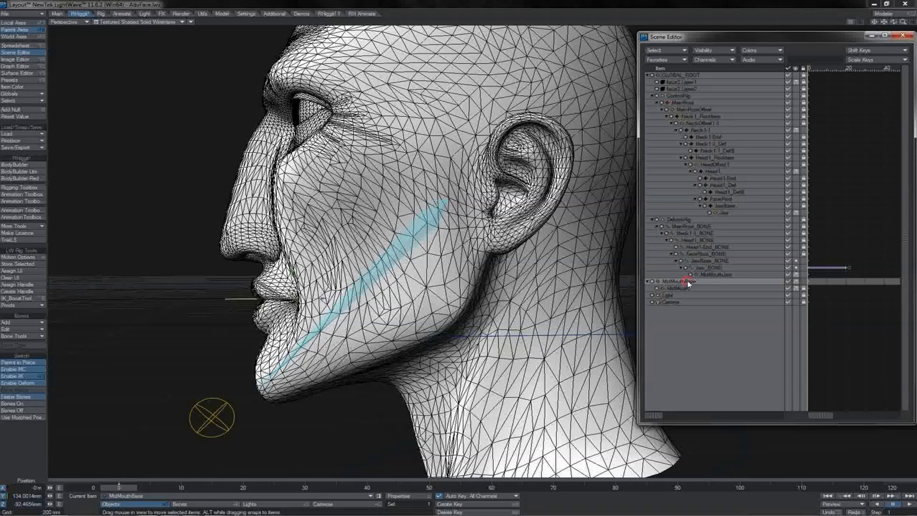
pyautogui.moveTo(687, 280); pyautogui.dragTo(704, 259)
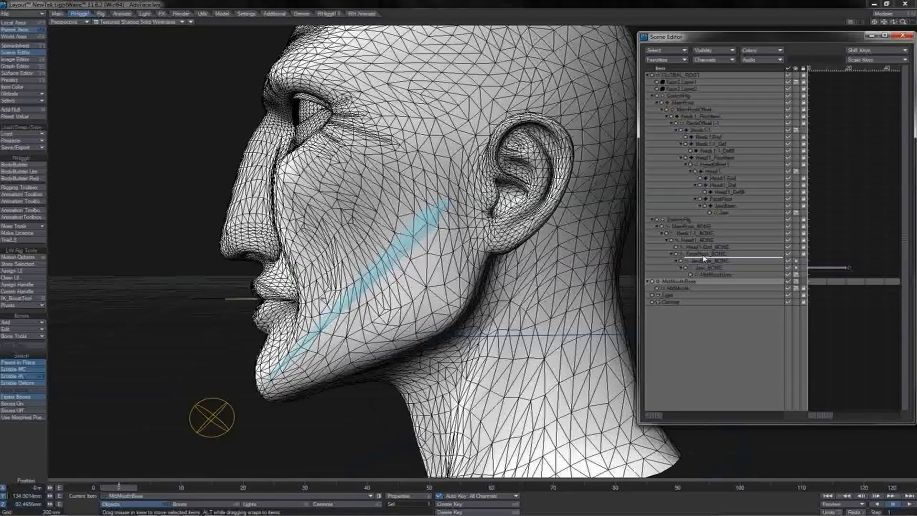
pyautogui.moveTo(704, 258); pyautogui.dragTo(723, 204)
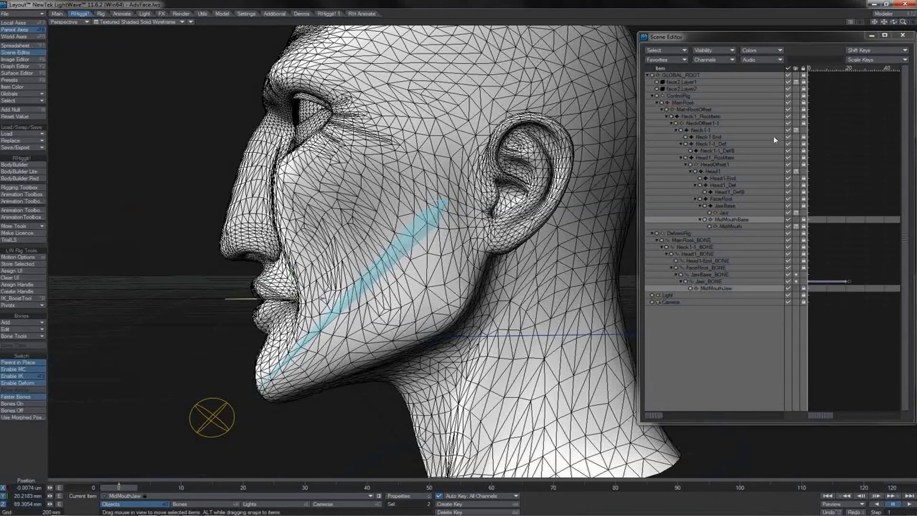
# Color the MidMouthBase and MidMouthJaw items black in the scene hierarchy.
pyautogui.click(761, 51)
pyautogui.moveTo(773, 50)
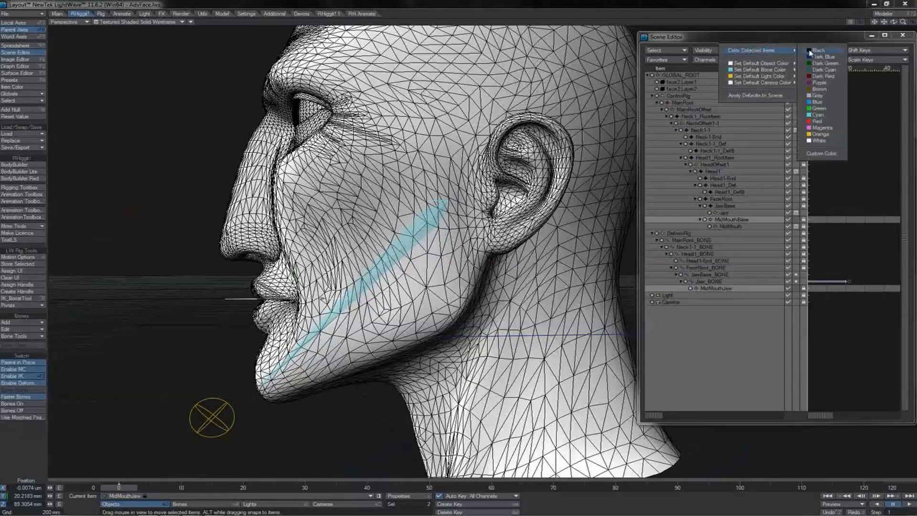
pyautogui.click(811, 51)
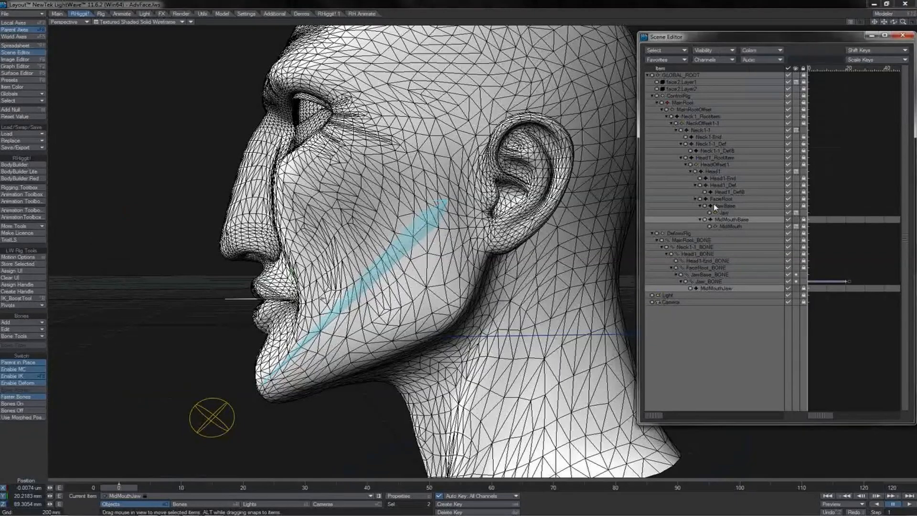
# Try rotating the Jaw control beside the chin to test the jaw, and undo the rotation.
pyautogui.click(210, 397)
pyautogui.press('y')
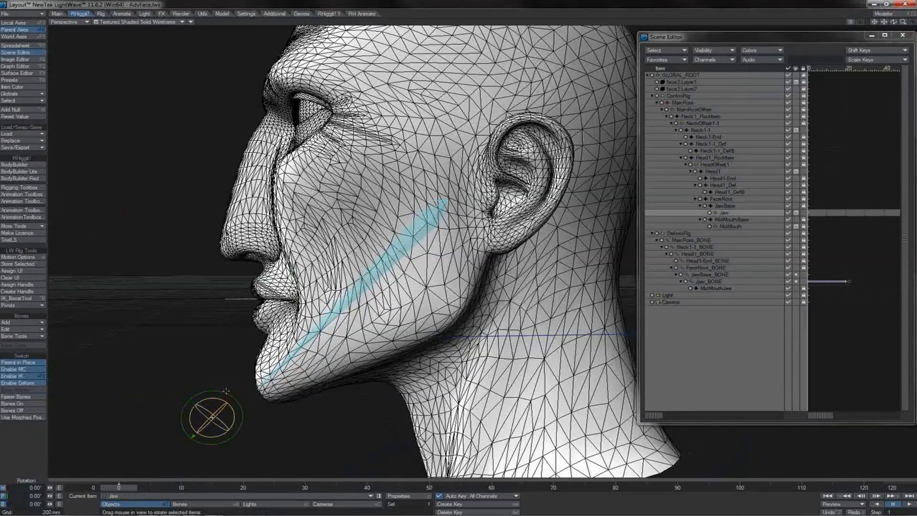
pyautogui.moveTo(193, 435)
pyautogui.mouseDown()
pyautogui.moveTo(205, 441)
pyautogui.moveTo(198, 438)
pyautogui.mouseUp()
pyautogui.hotkey('ctrl', 'z')
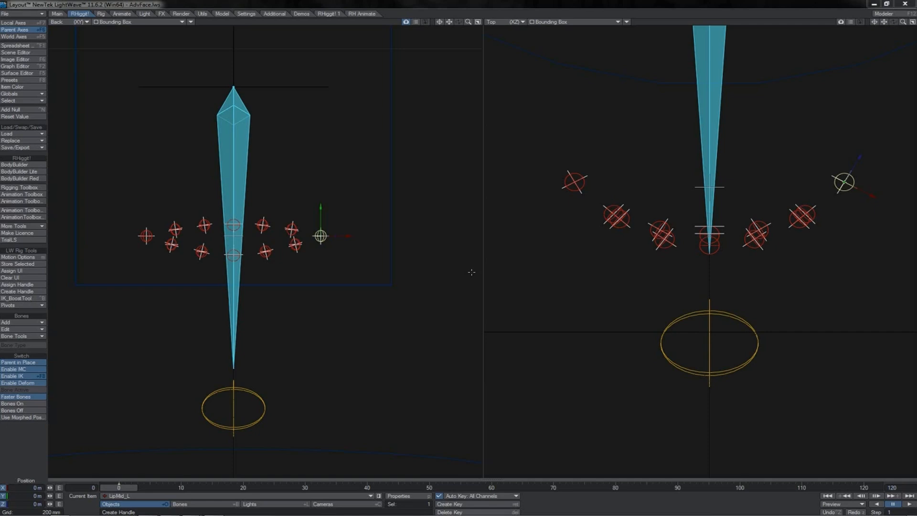
# Test how the ring of lip controls follows a rotation of the Jaw control, and undo it.
pyautogui.click(264, 396)
pyautogui.press('y')
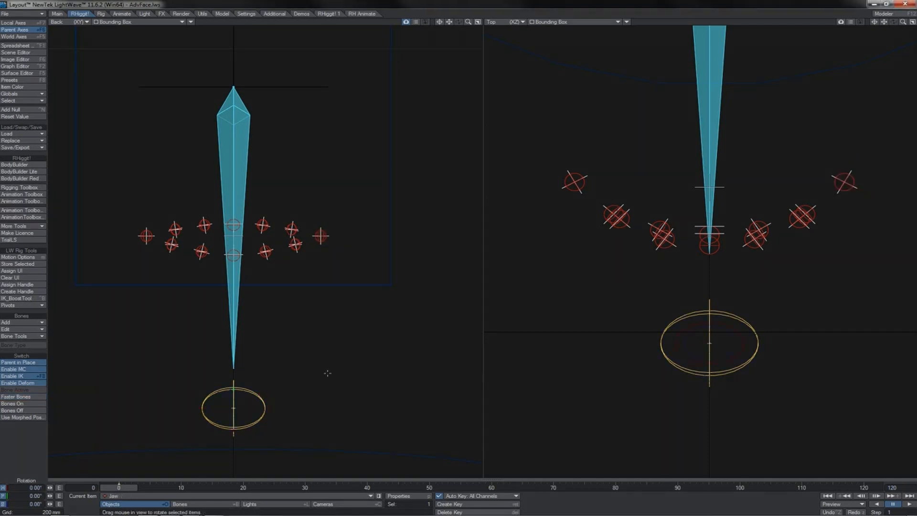
pyautogui.moveTo(328, 373)
pyautogui.mouseDown()
pyautogui.moveTo(331, 409)
pyautogui.moveTo(380, 403)
pyautogui.moveTo(322, 392)
pyautogui.moveTo(356, 423)
pyautogui.moveTo(338, 396)
pyautogui.moveTo(310, 415)
pyautogui.moveTo(358, 402)
pyautogui.moveTo(296, 414)
pyautogui.moveTo(358, 409)
pyautogui.moveTo(337, 394)
pyautogui.moveTo(328, 372)
pyautogui.mouseUp()
pyautogui.hotkey('ctrl', 'z')
# Try moving the UpLip2_L and LowLip2_L lip controls, and undo the moves.
pyautogui.click(238, 221)
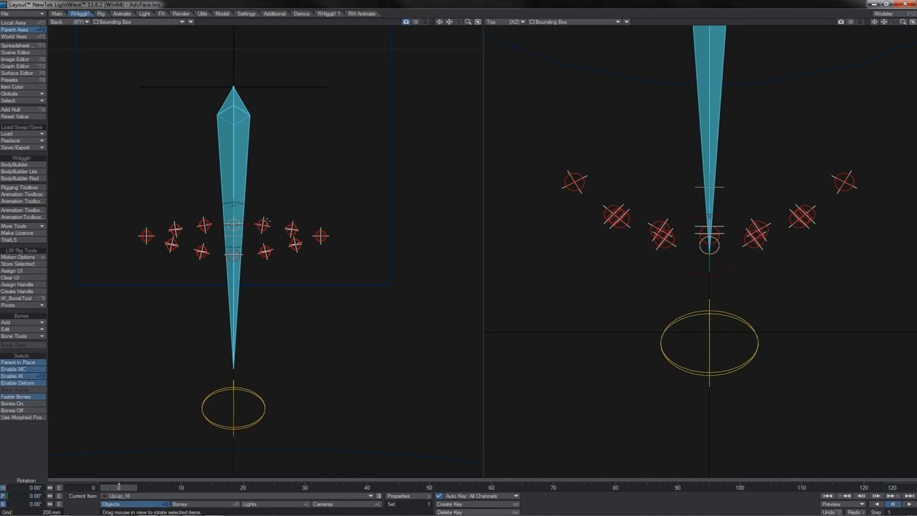
pyautogui.click(262, 224)
pyautogui.click(292, 229)
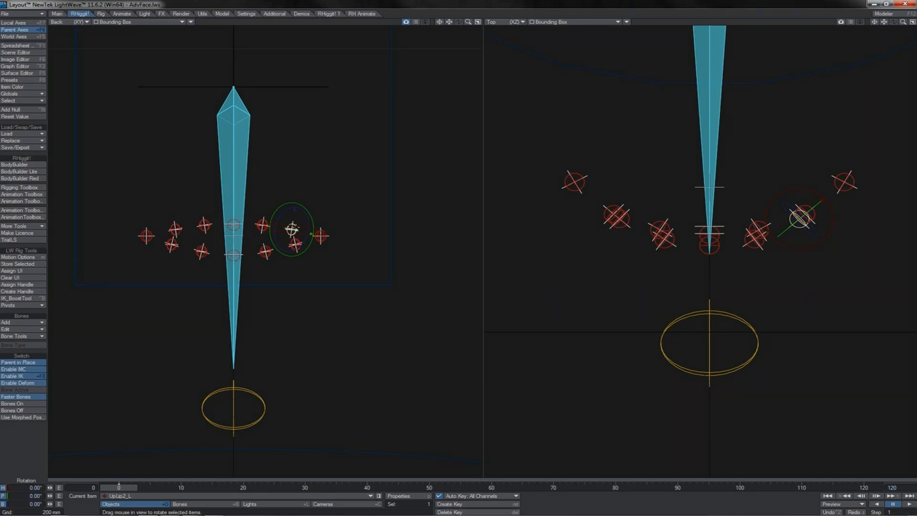
pyautogui.press('t')
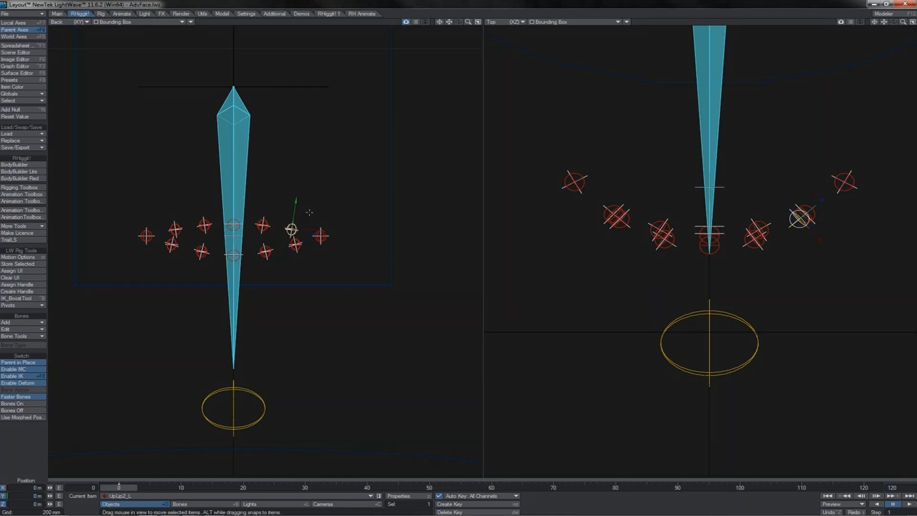
pyautogui.moveTo(309, 212); pyautogui.dragTo(320, 215)
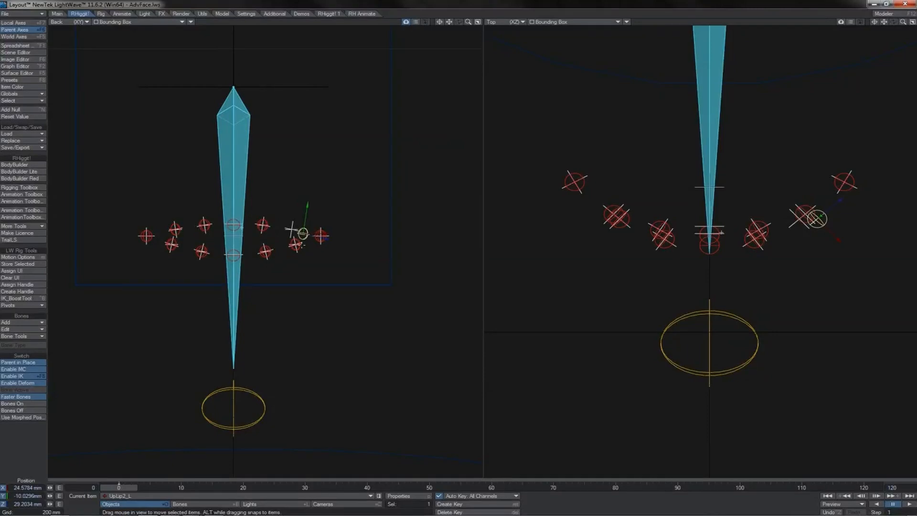
pyautogui.click(297, 244)
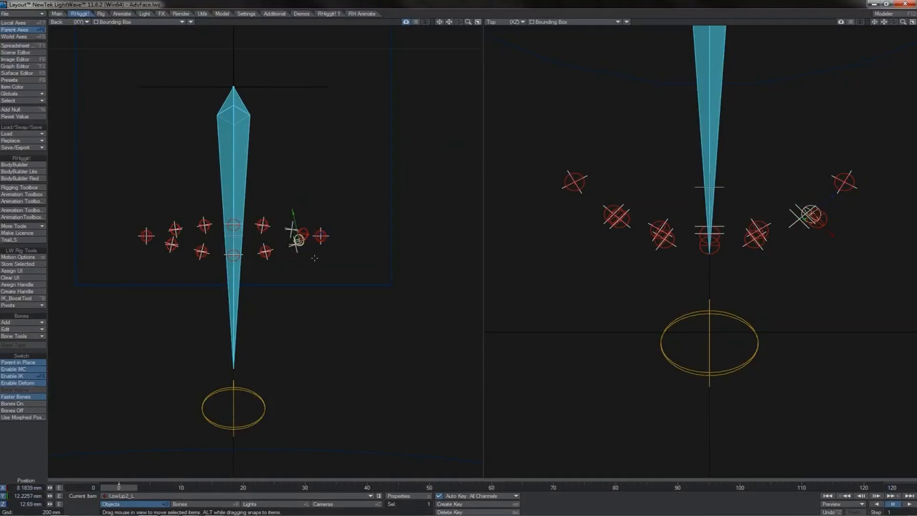
pyautogui.hotkey('ctrl', 'z')
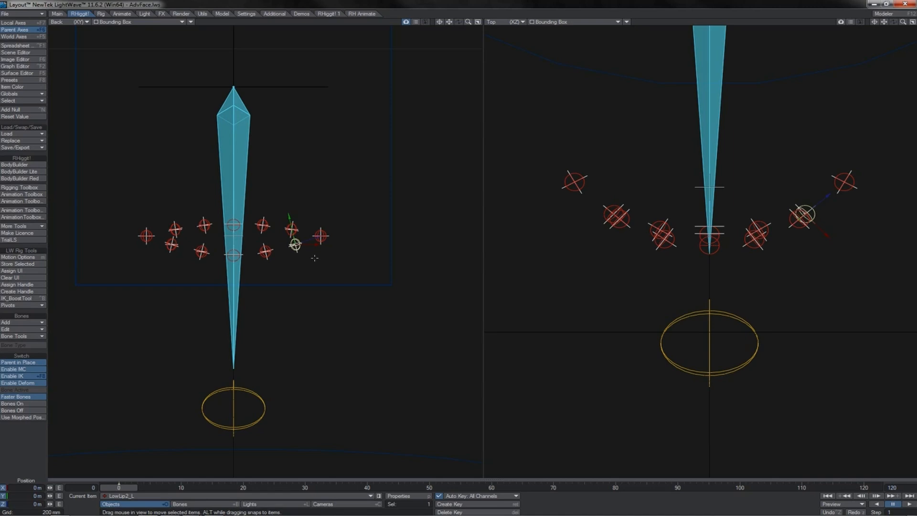
# Examine the LipMid controls, MidMouth, and the LipMidBase and LowLipBase nulls in the Scene Editor hierarchy.
pyautogui.moveTo(469, 22); pyautogui.dragTo(525, 22)
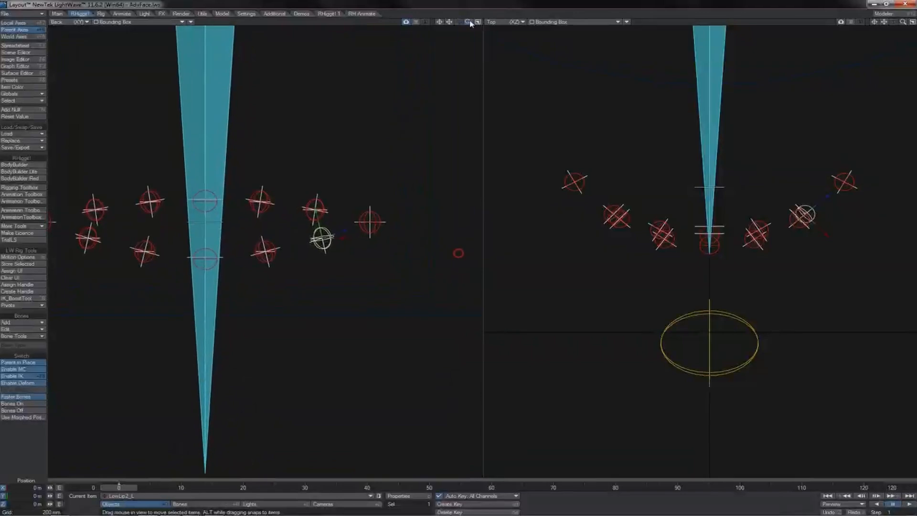
pyautogui.moveTo(449, 22); pyautogui.dragTo(512, 22)
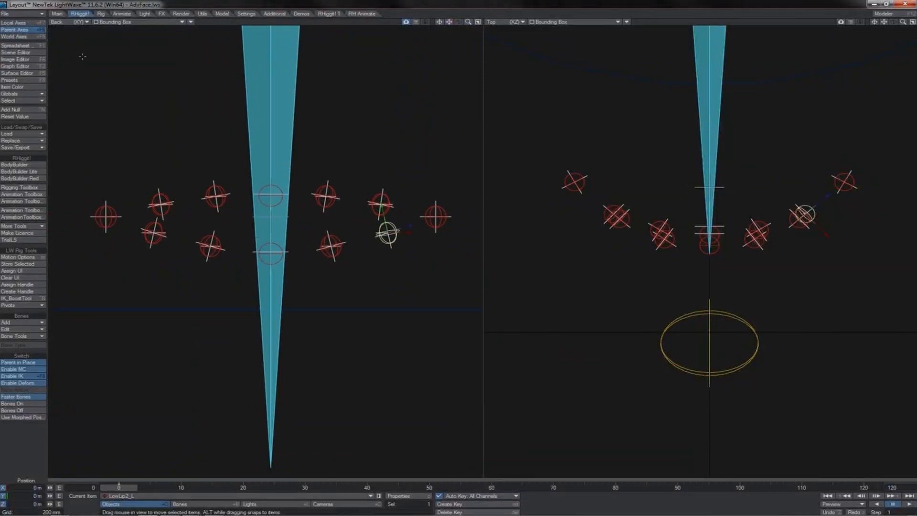
pyautogui.click(33, 53)
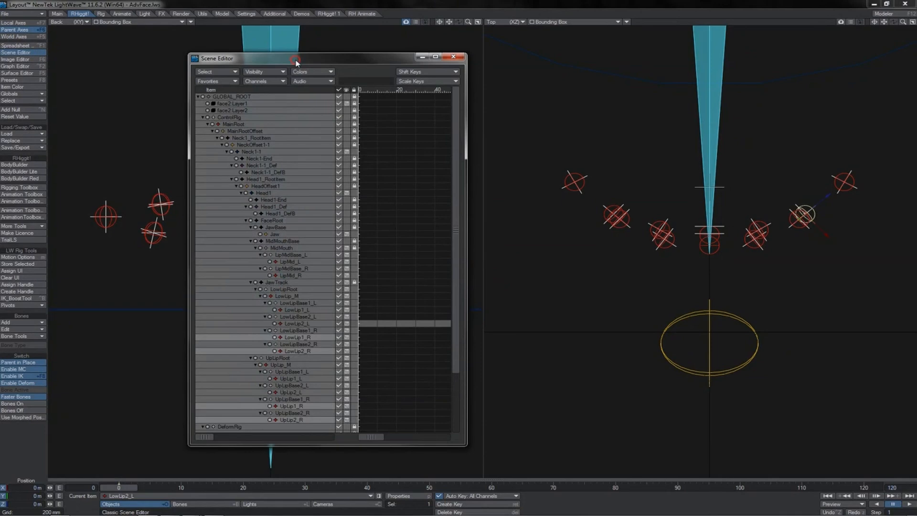
pyautogui.moveTo(294, 64); pyautogui.dragTo(529, 50)
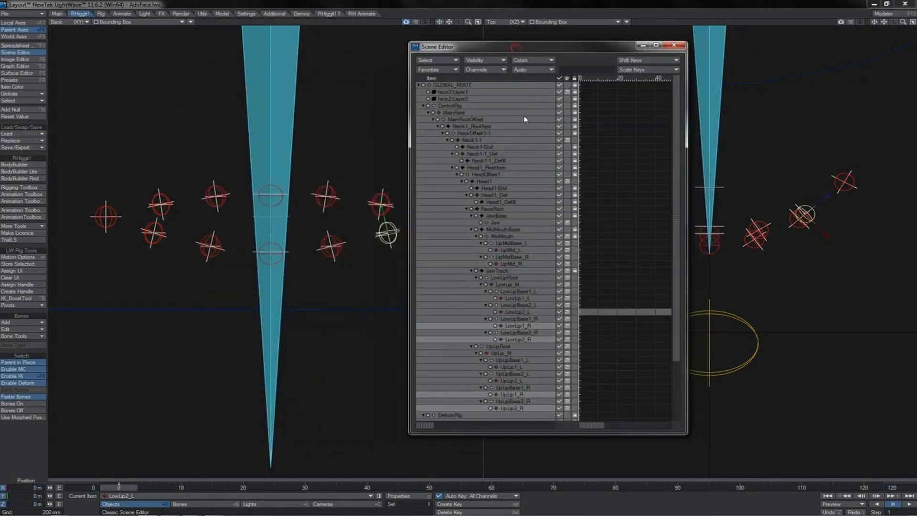
pyautogui.click(511, 250)
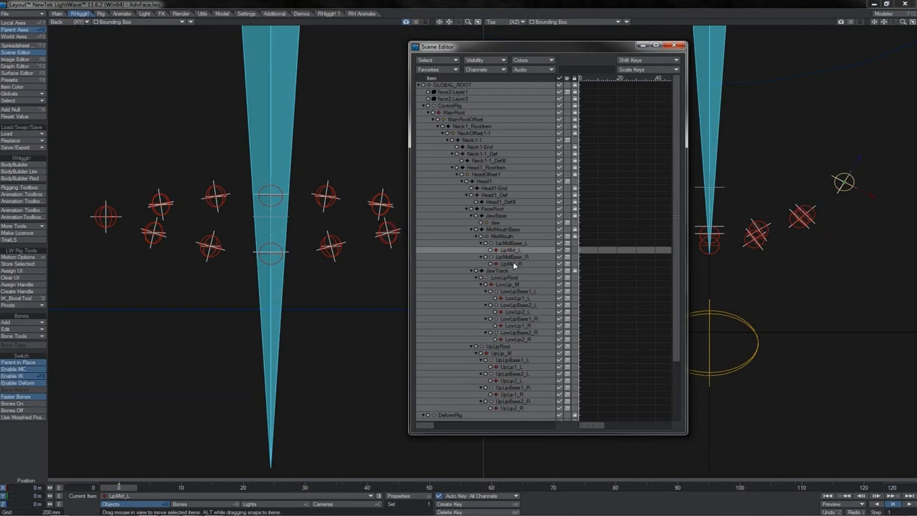
pyautogui.click(514, 264)
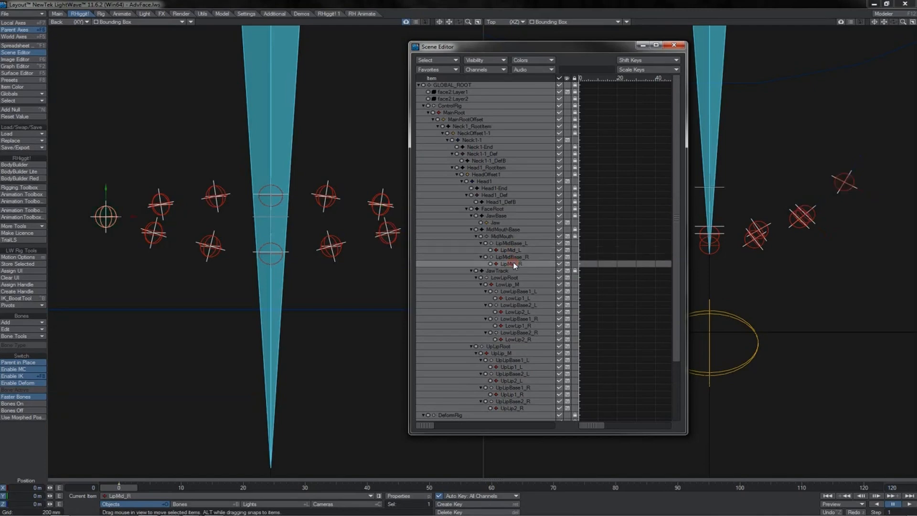
pyautogui.click(507, 236)
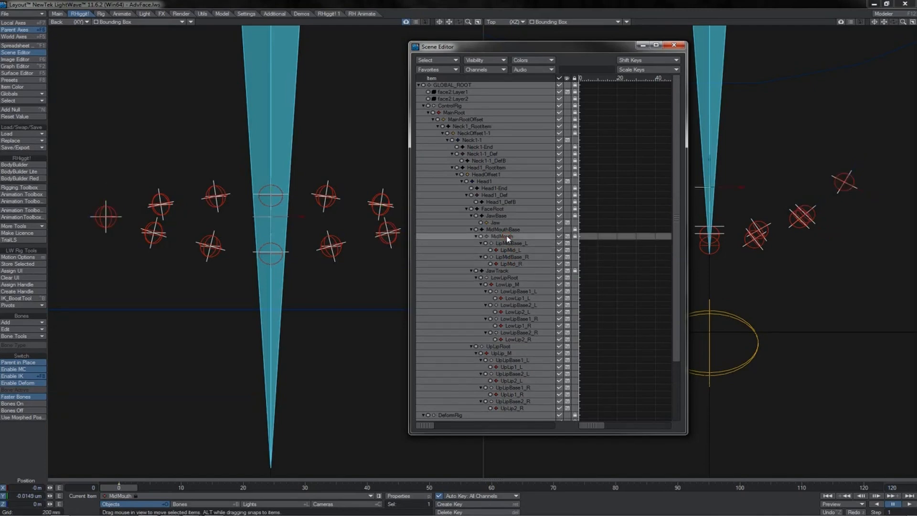
pyautogui.click(508, 243)
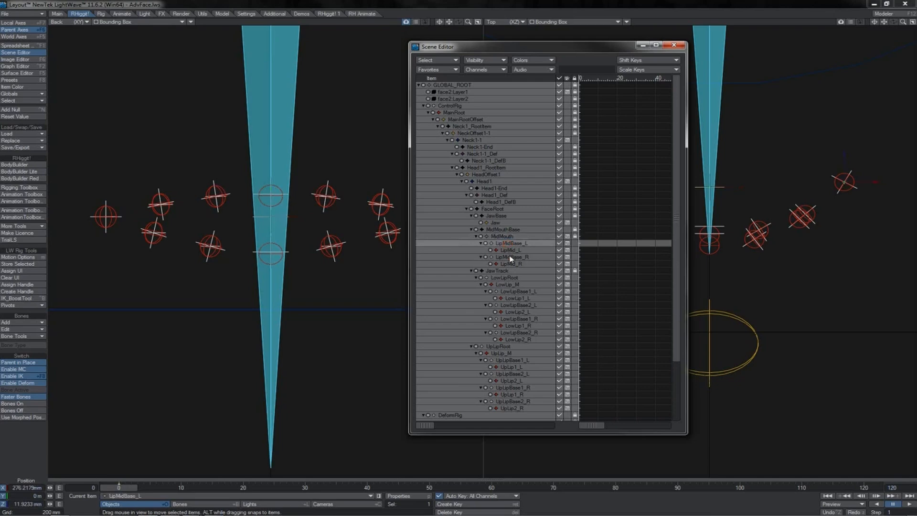
pyautogui.click(510, 258)
pyautogui.click(510, 291)
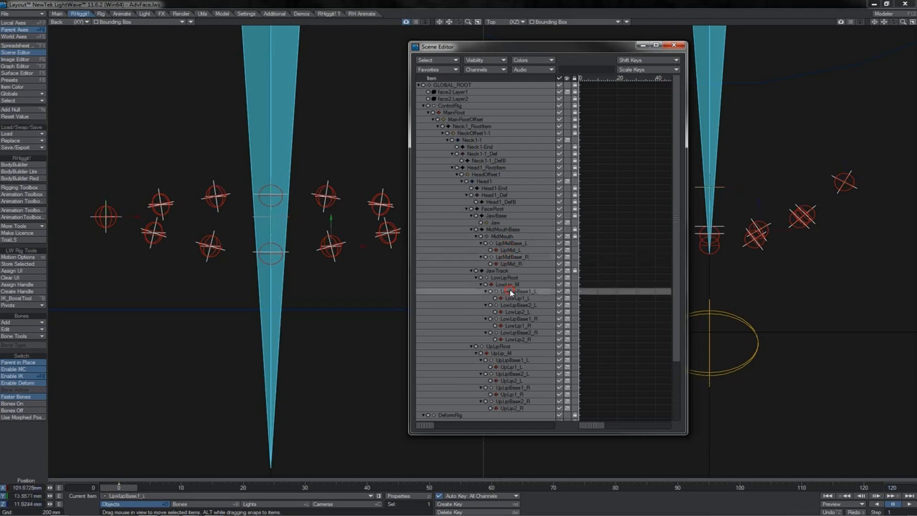
pyautogui.click(508, 306)
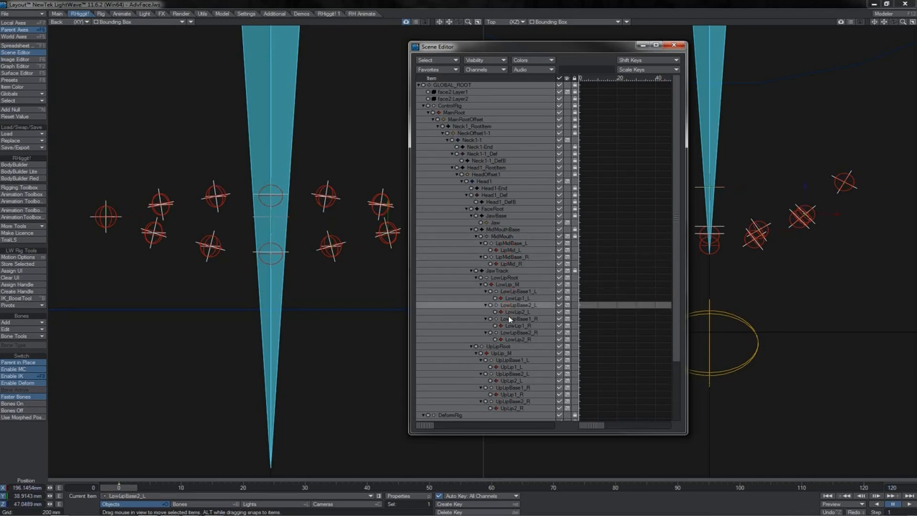
pyautogui.click(510, 319)
# Examine how LipMid_L, LowLipRoot, UpLipRoot and the LipMid items are placed in the mouth control hierarchy.
pyautogui.click(849, 179)
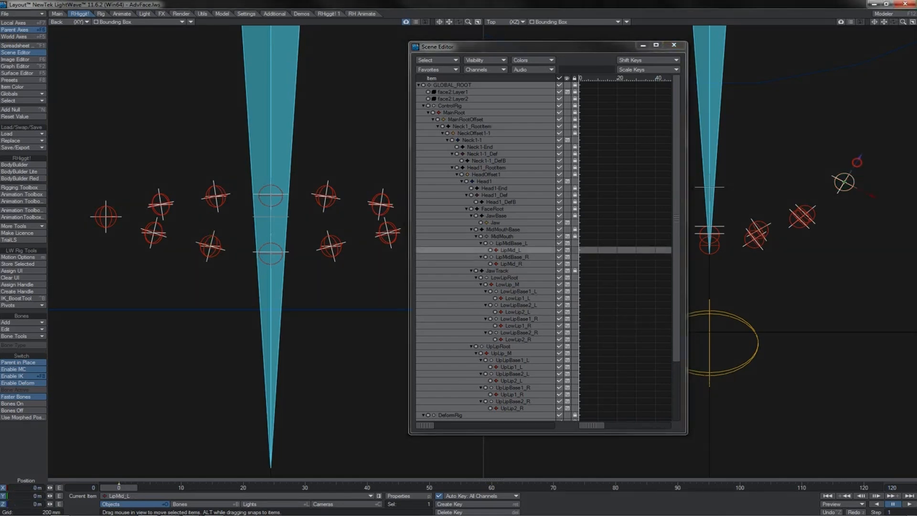
pyautogui.moveTo(857, 162)
pyautogui.mouseDown()
pyautogui.moveTo(852, 170)
pyautogui.moveTo(841, 157)
pyautogui.moveTo(828, 184)
pyautogui.moveTo(859, 144)
pyautogui.moveTo(850, 173)
pyautogui.moveTo(854, 143)
pyautogui.moveTo(857, 162)
pyautogui.mouseUp()
pyautogui.click(499, 278)
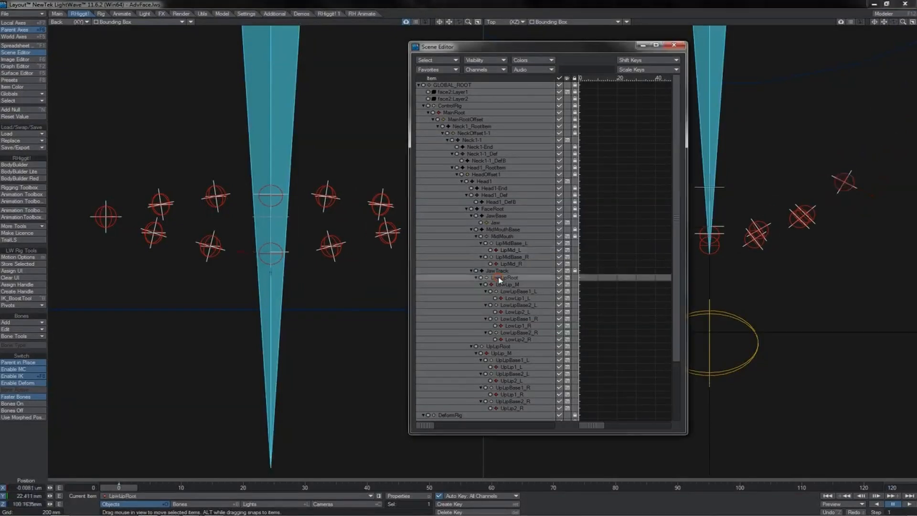
pyautogui.click(492, 347)
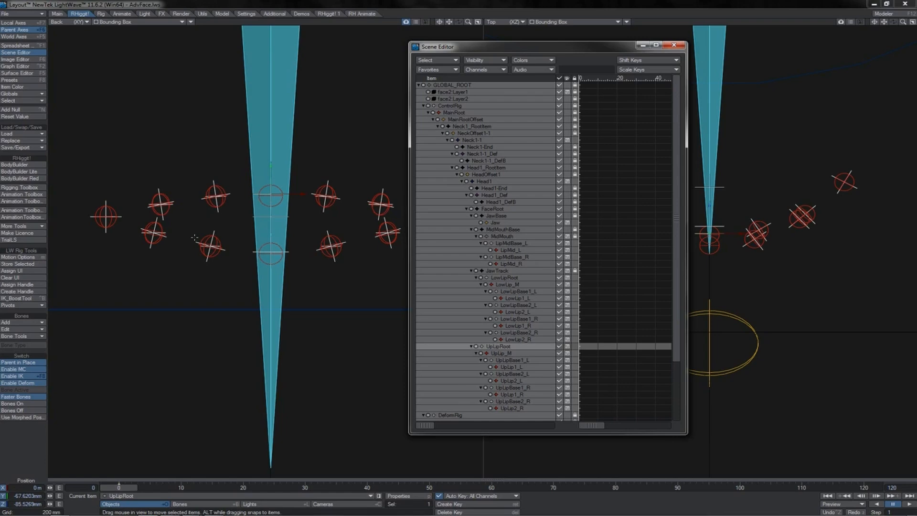
pyautogui.click(508, 244)
pyautogui.click(509, 263)
pyautogui.click(509, 250)
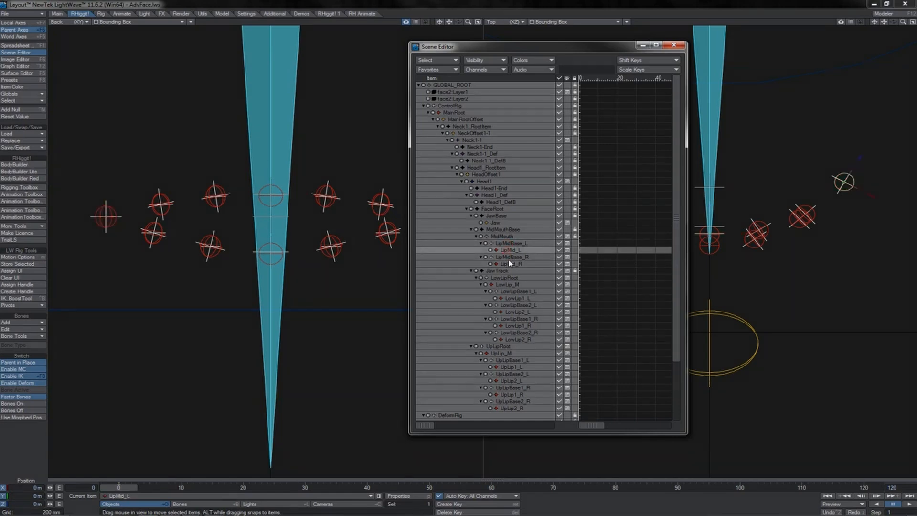
# Rename the MidMouth null under MidMouthBase to MidLipRoot.
pyautogui.click(509, 263)
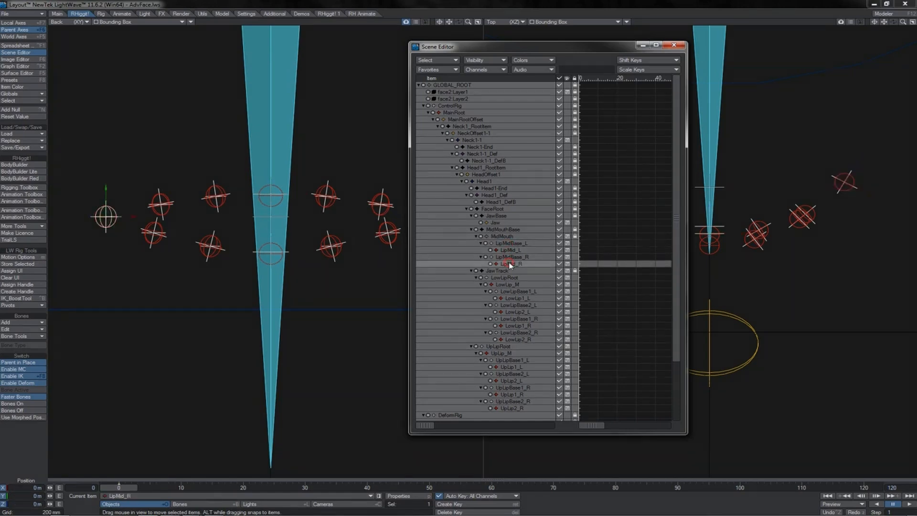
pyautogui.click(507, 236)
pyautogui.rightClick(504, 237)
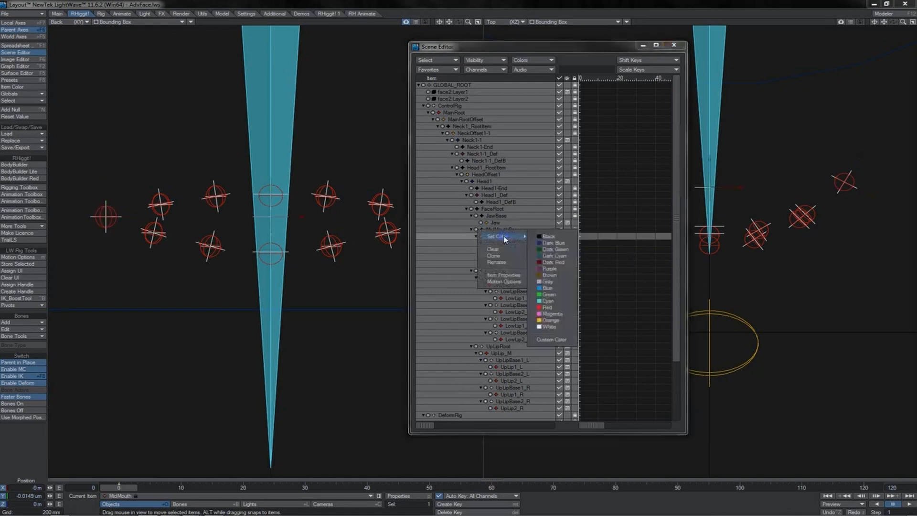
pyautogui.click(506, 262)
pyautogui.press('End')
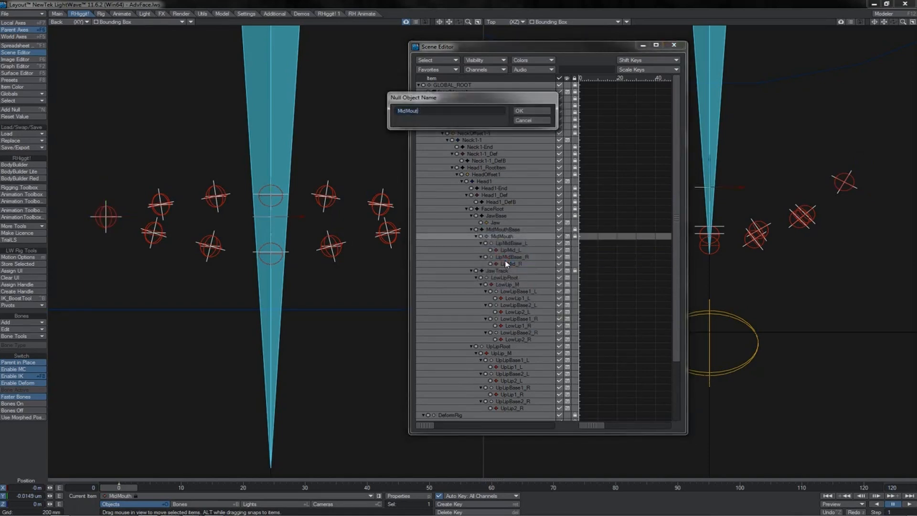
pyautogui.press('BackSpace')
pyautogui.press('BackSpace')
pyautogui.press('BackSpace')
pyautogui.press('BackSpace')
pyautogui.press('BackSpace')
pyautogui.write('LipRoot')
pyautogui.press('Return')
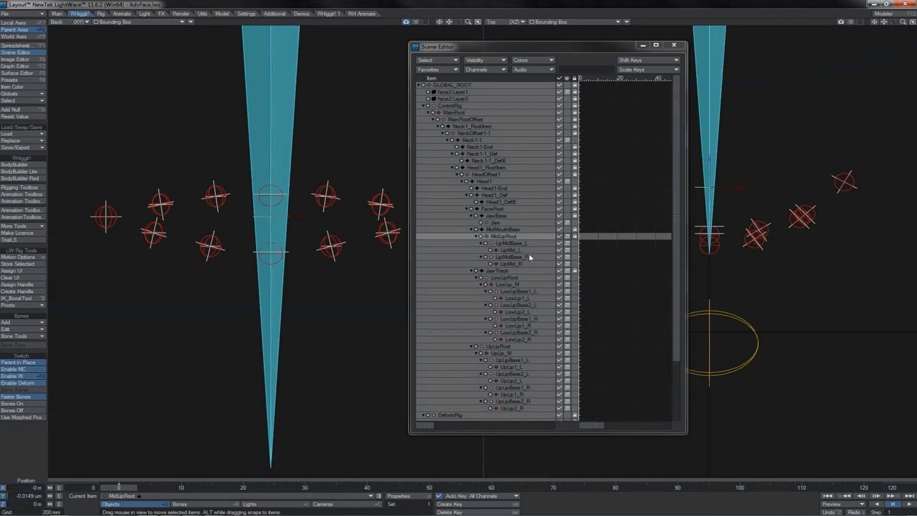
# Check the scale of the MidLipRoot, LowLipRoot and UpLipRoot nulls.
pyautogui.press('h')
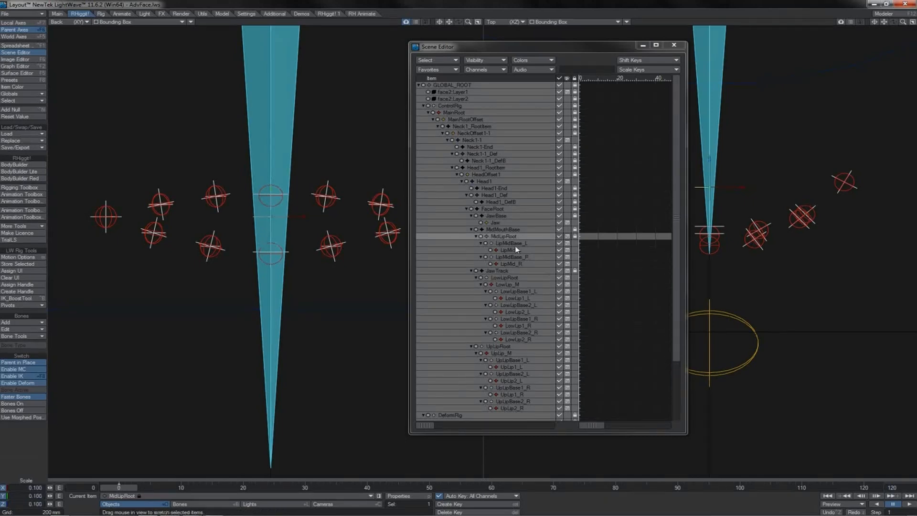
pyautogui.click(508, 279)
pyautogui.click(498, 347)
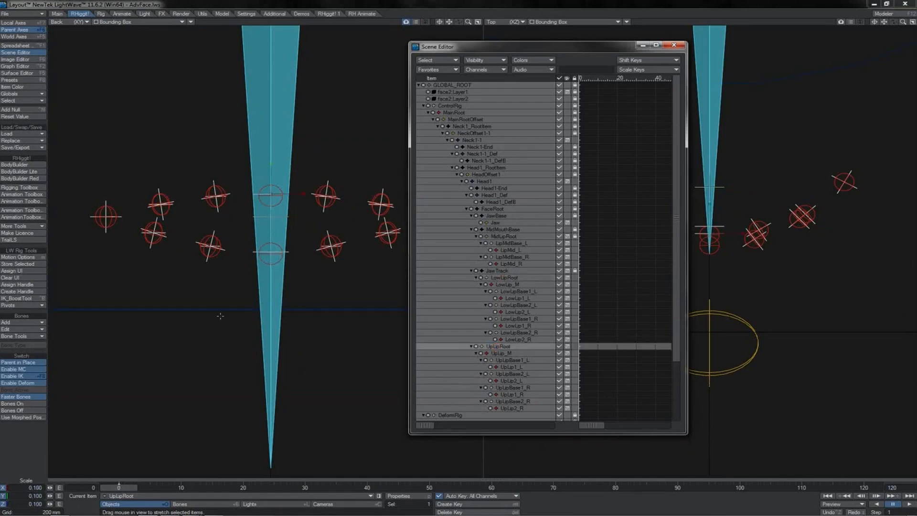
# Test how the neighbouring lip controls follow a move of LipMid_L in the Perspective view, and undo it.
pyautogui.click(852, 180)
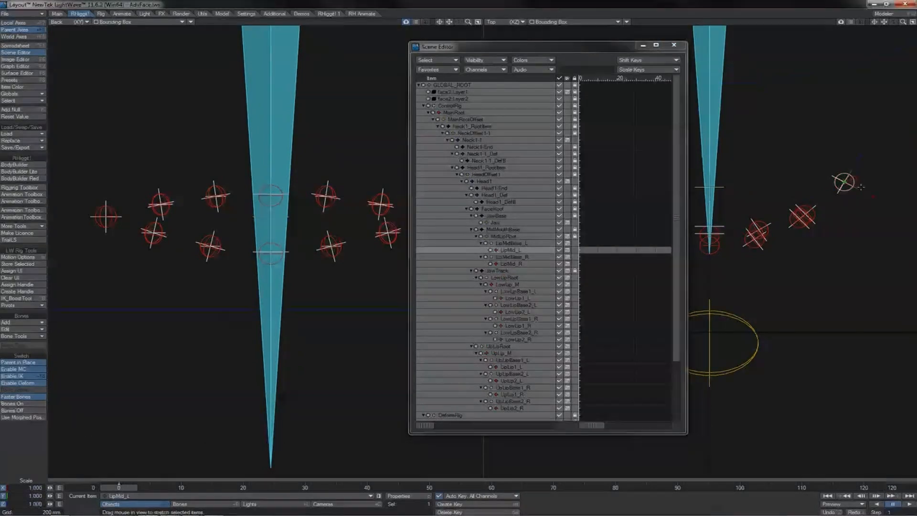
pyautogui.press('4')
pyautogui.press('t')
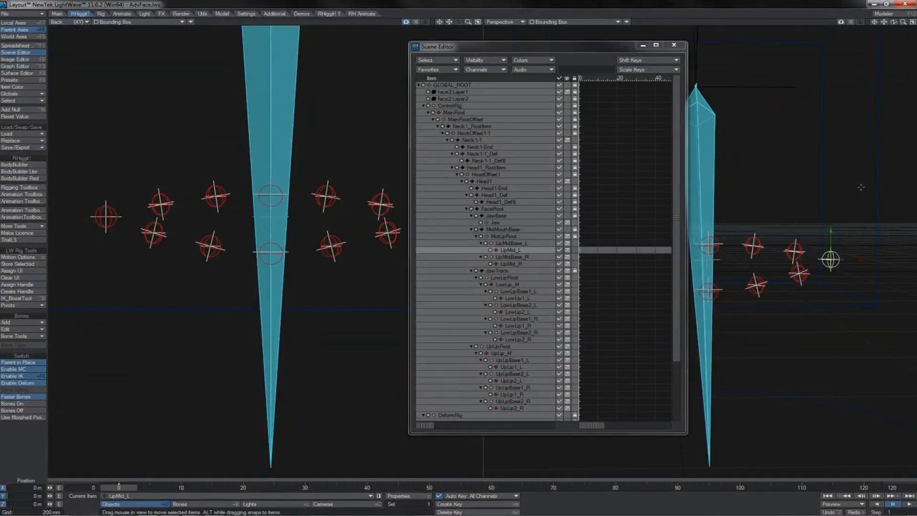
pyautogui.moveTo(831, 260)
pyautogui.mouseDown()
pyautogui.moveTo(842, 258)
pyautogui.moveTo(817, 258)
pyautogui.moveTo(898, 255)
pyautogui.moveTo(829, 258)
pyautogui.mouseUp()
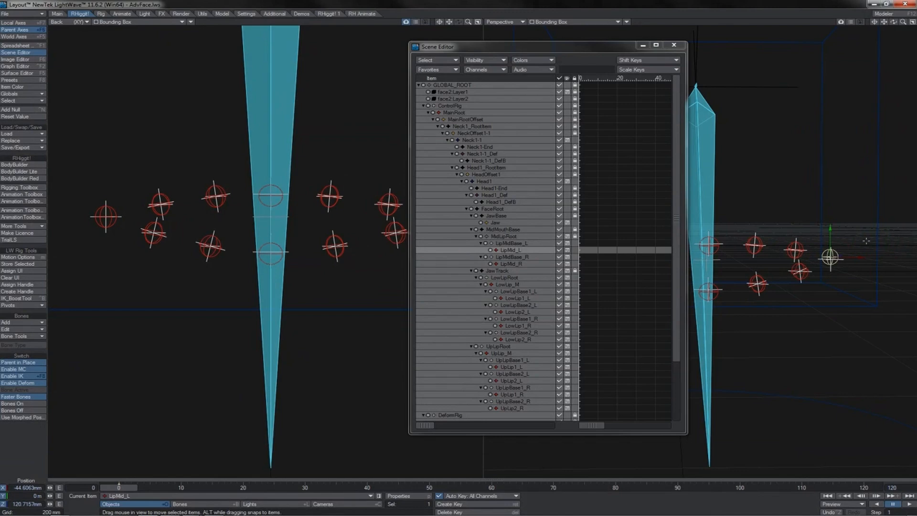
pyautogui.hotkey('ctrl', 'z')
pyautogui.press('2')
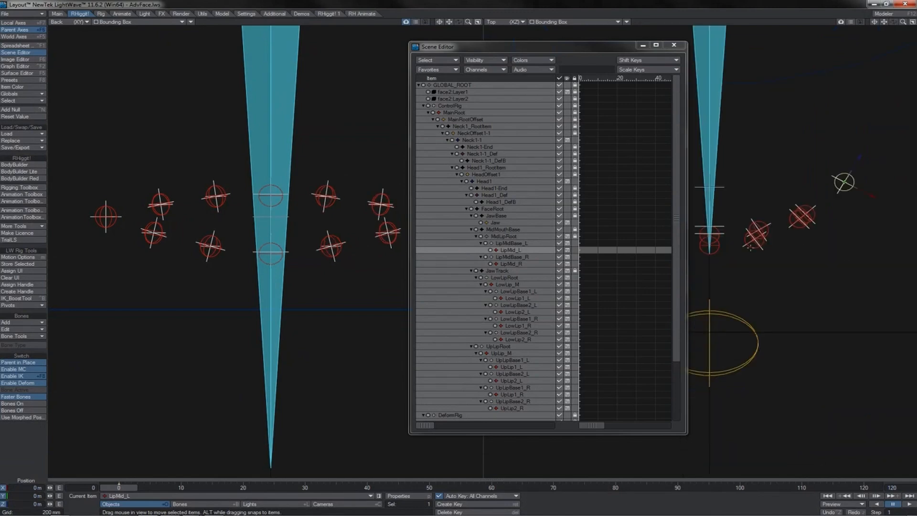
# Examine JawTrack and LowLipRoot in the hierarchy, and JawTrack's position and rotation controller settings in its motion options.
pyautogui.click(497, 271)
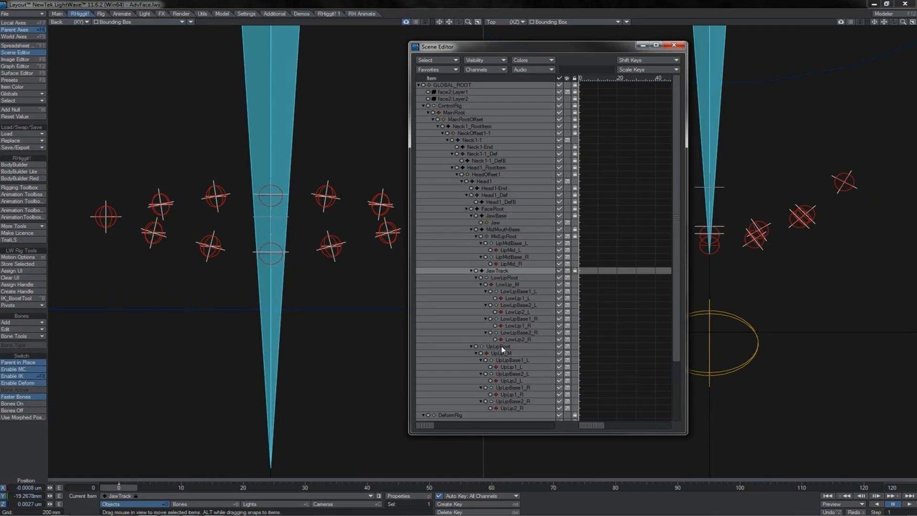
pyautogui.click(504, 278)
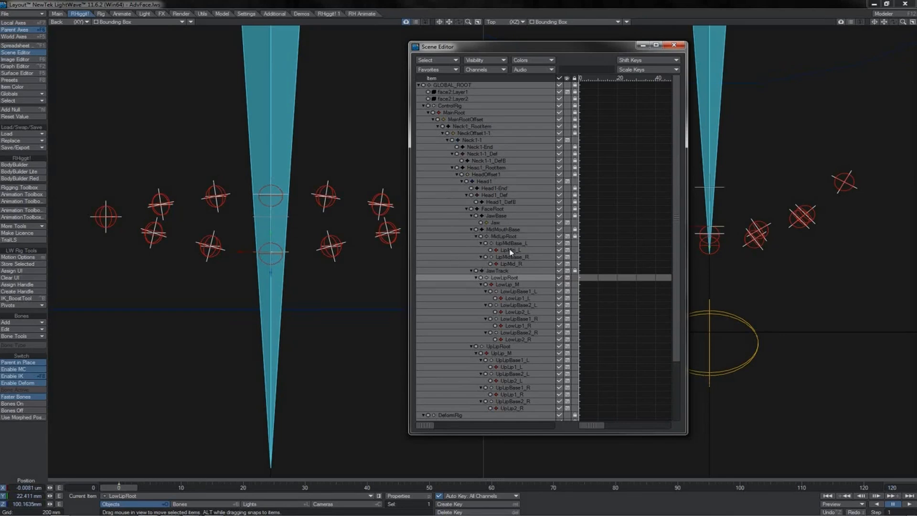
pyautogui.moveTo(676, 222); pyautogui.dragTo(680, 333)
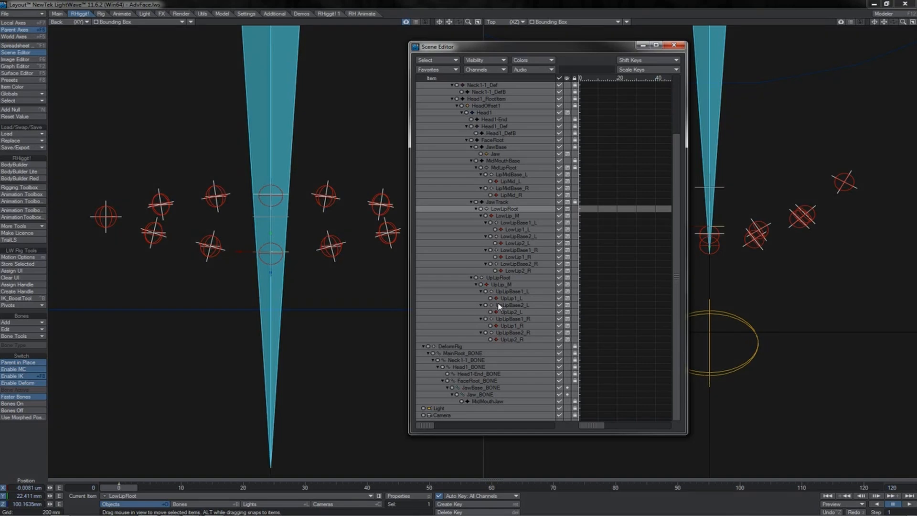
pyautogui.click(500, 202)
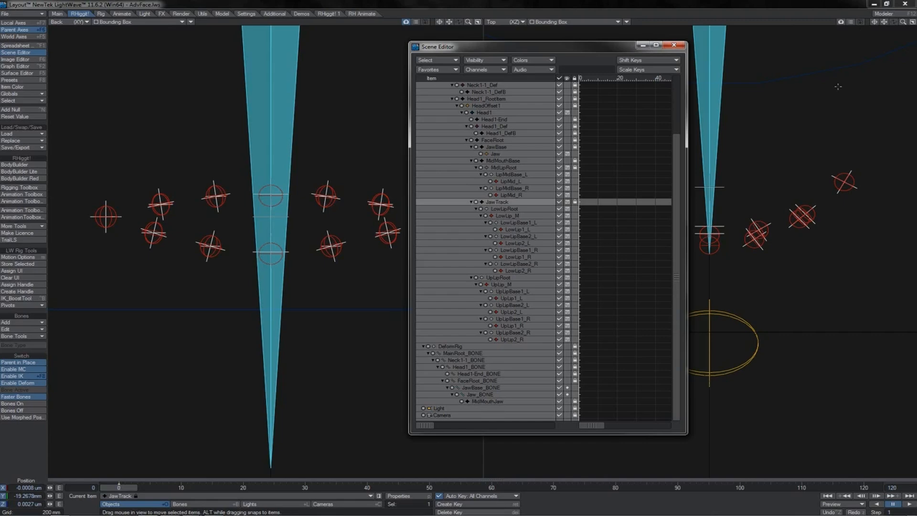
pyautogui.press('4')
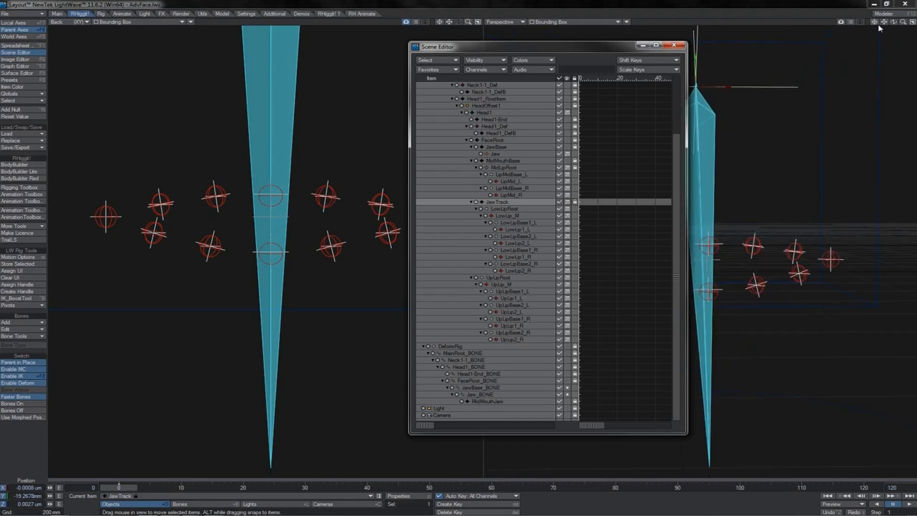
pyautogui.moveTo(902, 23); pyautogui.dragTo(895, 26)
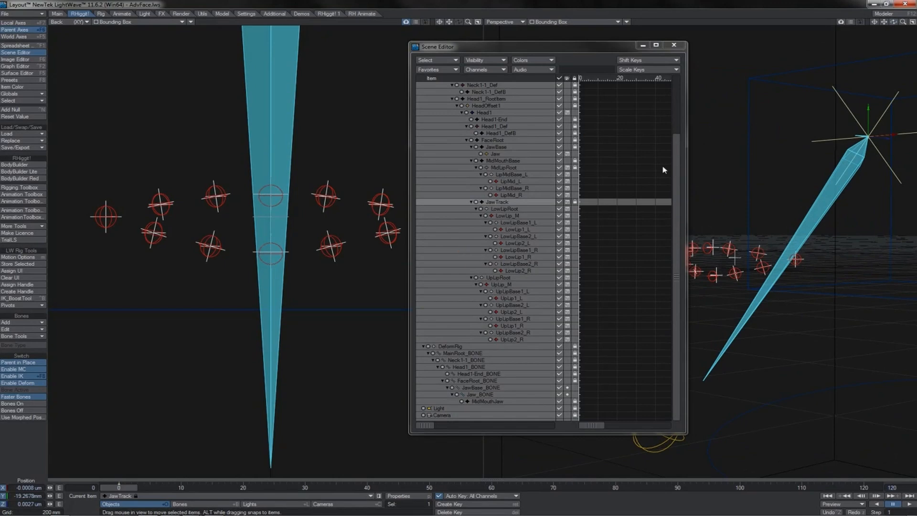
pyautogui.press('m')
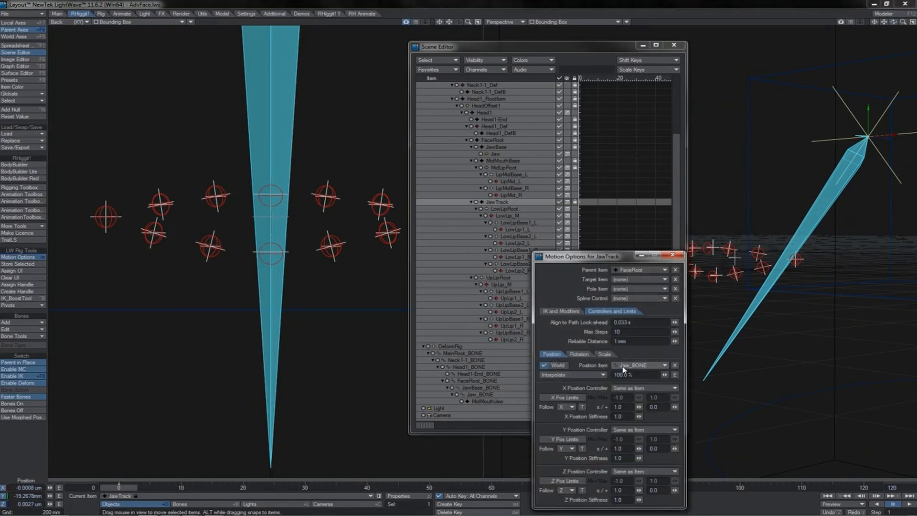
pyautogui.click(579, 354)
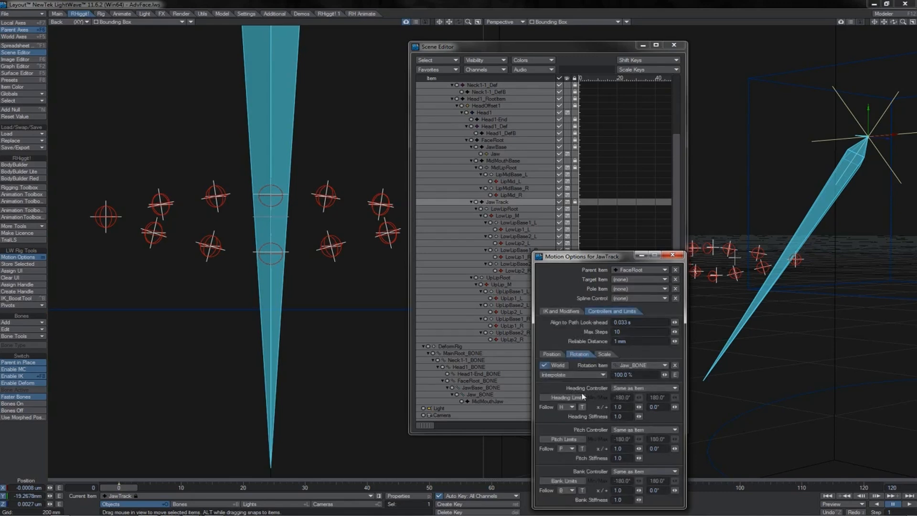
pyautogui.click(672, 254)
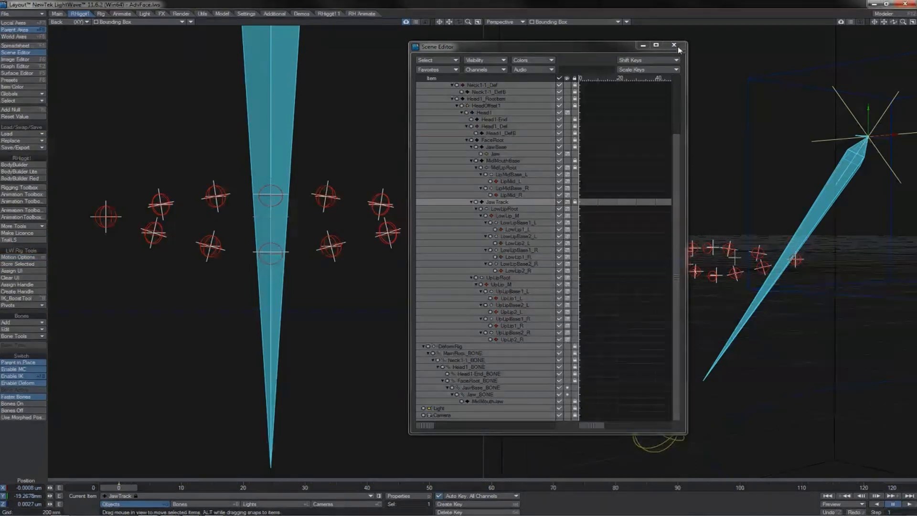
# Test how the lip controls follow the Jaw control rotated to about 7.7° heading and 20.3° pitch, and undo it.
pyautogui.click(674, 45)
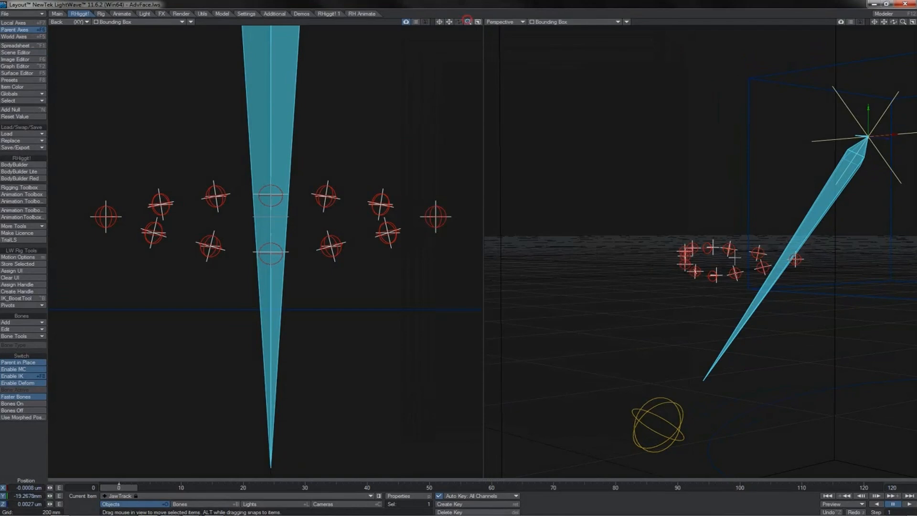
pyautogui.moveTo(468, 22); pyautogui.dragTo(331, 272)
pyautogui.click(291, 374)
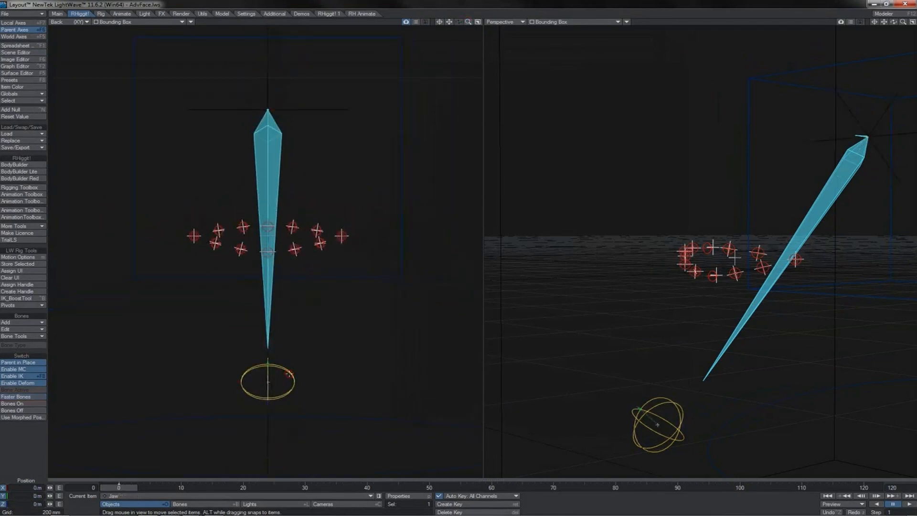
pyautogui.press('y')
pyautogui.moveTo(365, 358); pyautogui.dragTo(384, 319)
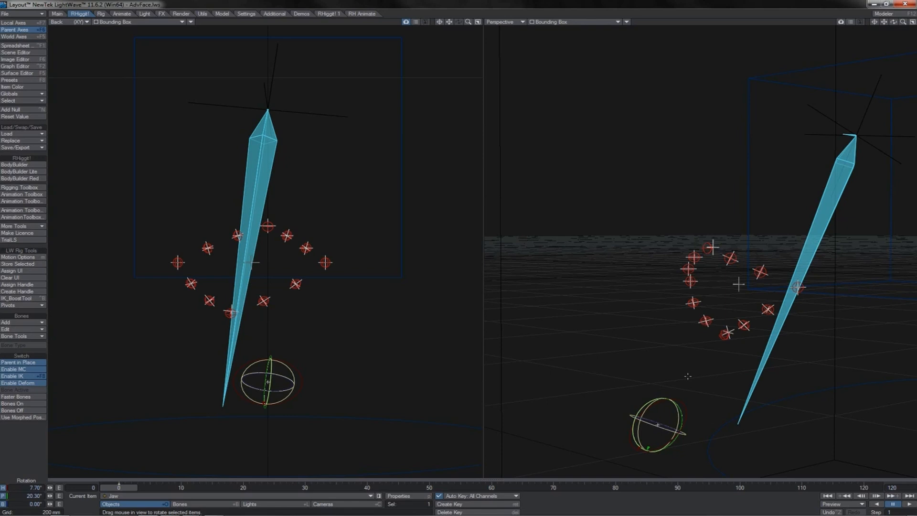
pyautogui.hotkey('ctrl', 'z')
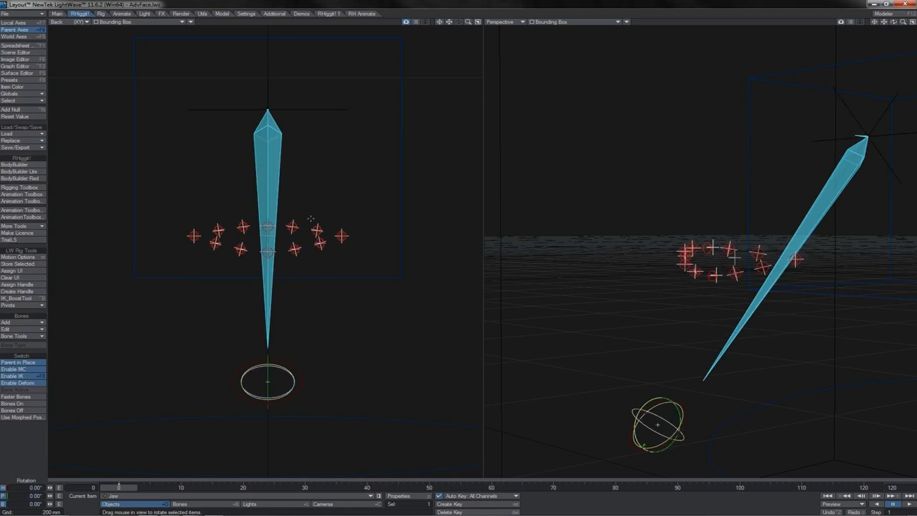
# Examine the lip base nulls UpLipBase1_L, UpLipBase2_L and LowLipBase1_L alongside the LowLip_M, UpLip_M and LipMid_L controls in the Scene Editor hierarchy.
pyautogui.click(294, 219)
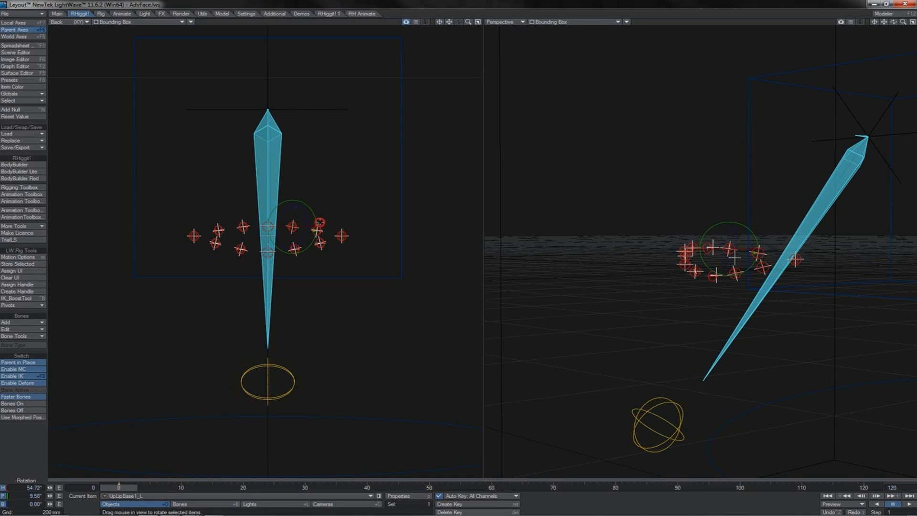
pyautogui.click(318, 226)
pyautogui.click(21, 52)
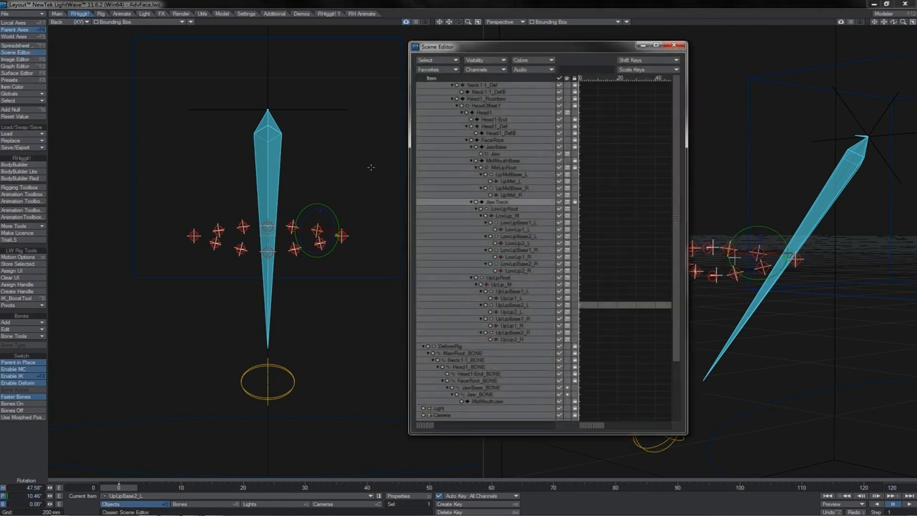
pyautogui.click(522, 223)
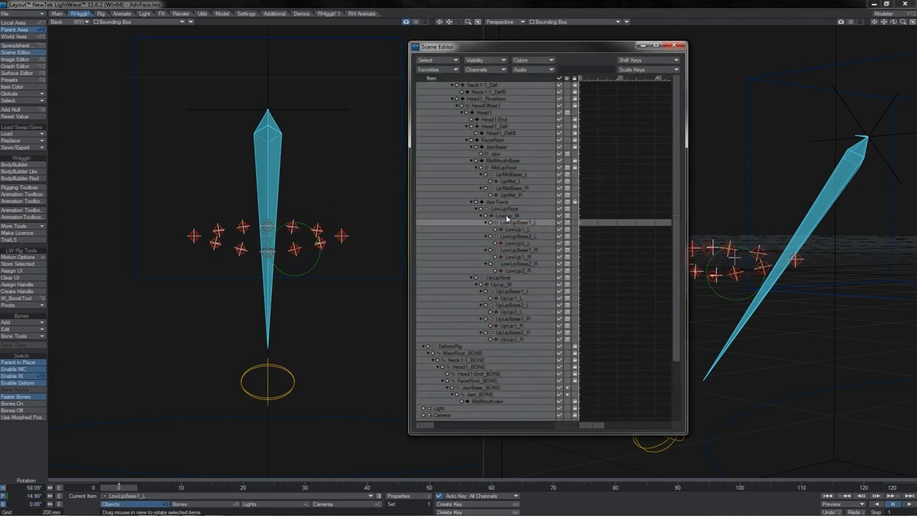
pyautogui.click(507, 216)
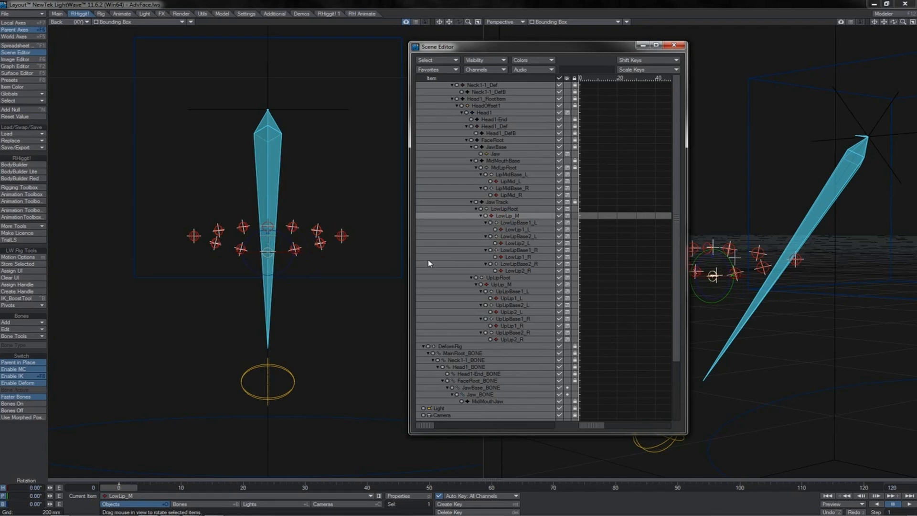
pyautogui.click(504, 286)
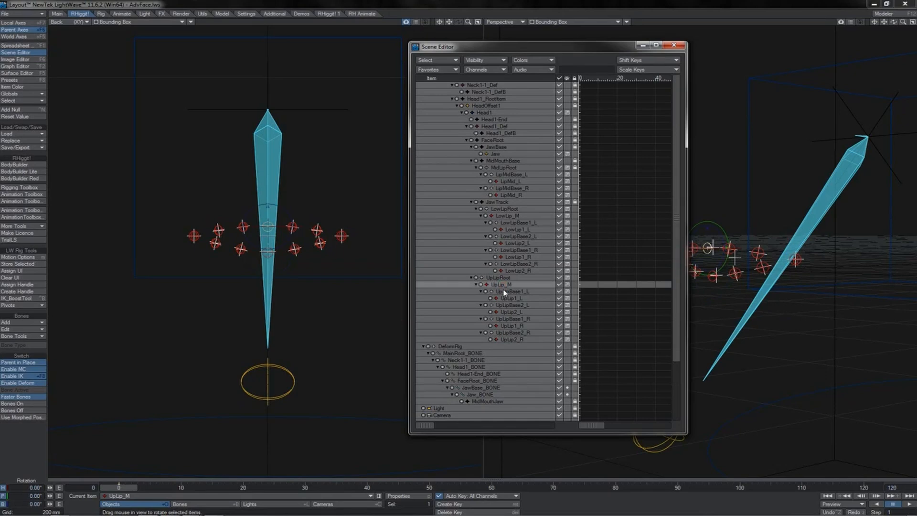
pyautogui.click(505, 292)
pyautogui.click(505, 305)
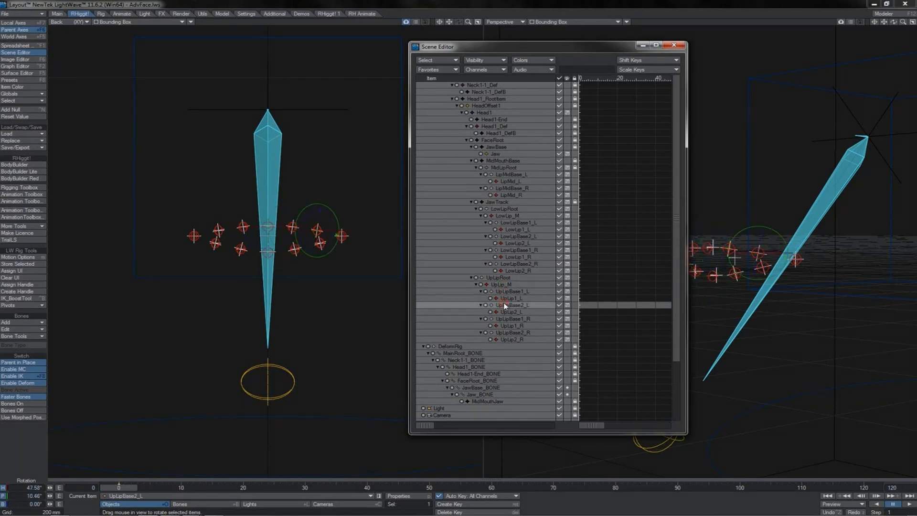
pyautogui.click(509, 181)
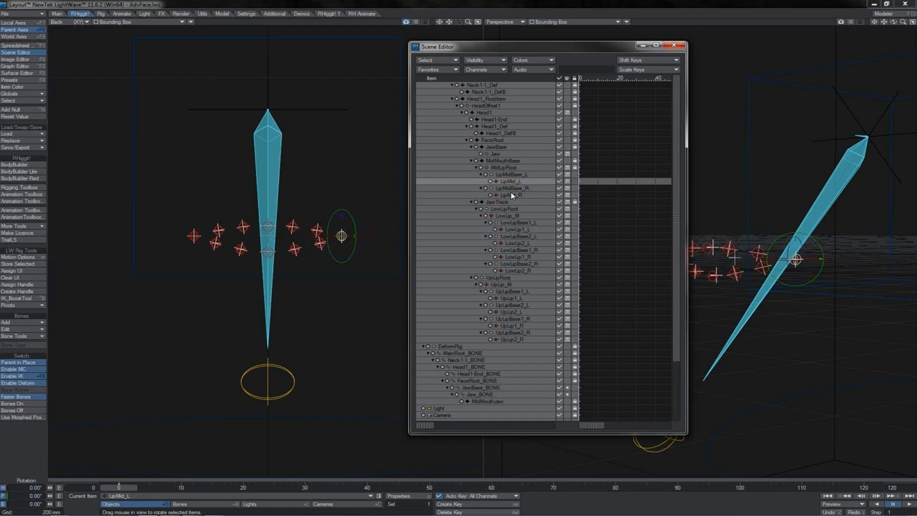
pyautogui.click(508, 292)
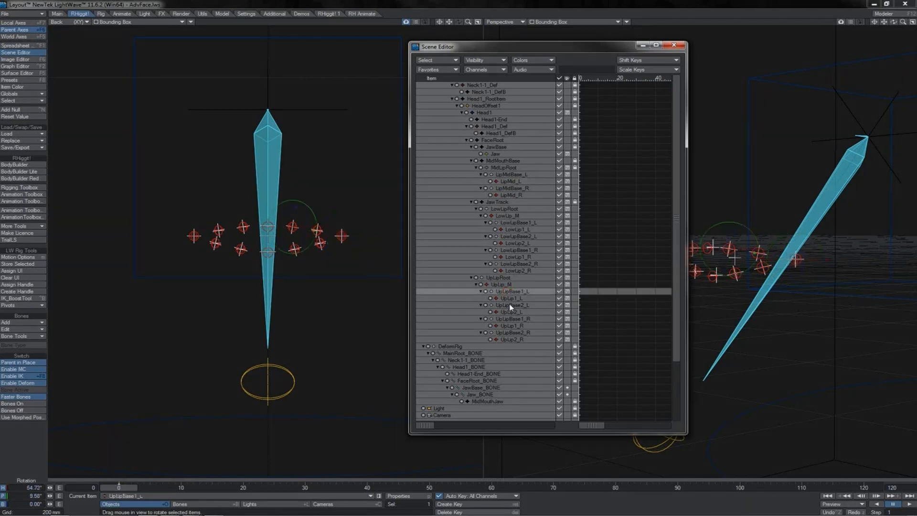
# Examine the target and position controller settings in UpLipBase2_L's motion options.
pyautogui.click(510, 305)
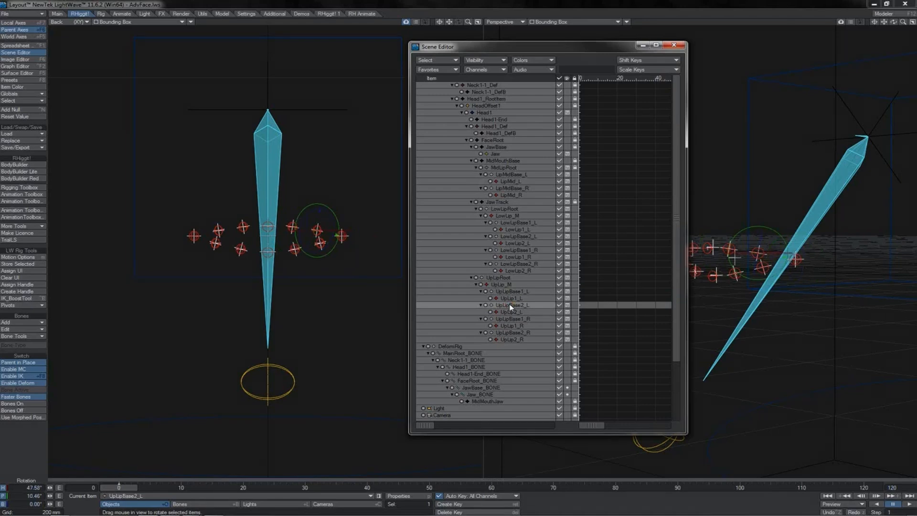
pyautogui.press('m')
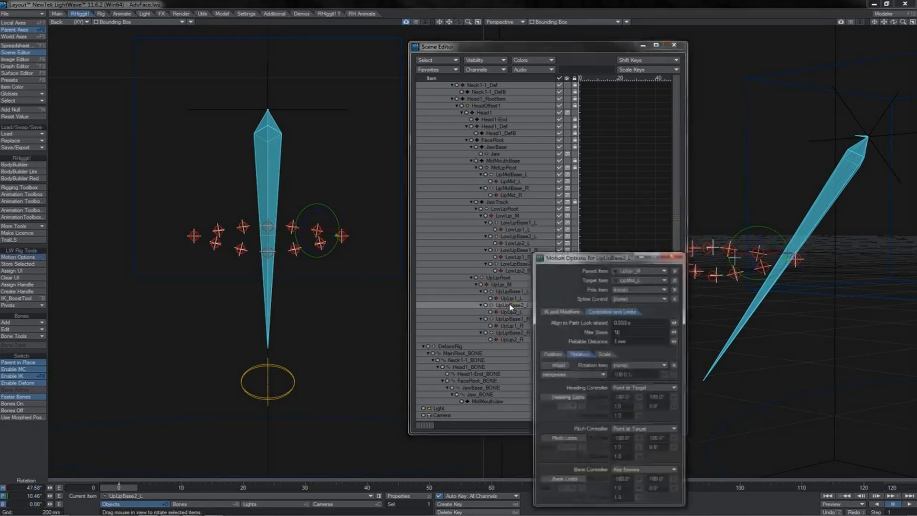
pyautogui.click(551, 356)
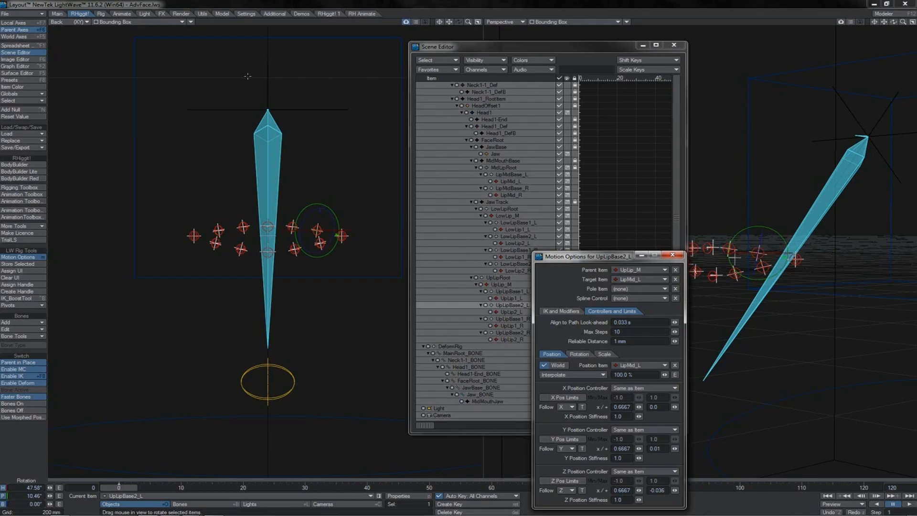
# Display the back view as Textured Shaded Solid Wireframe and set UpLipBase2_L's Y position offset to 0.012 against the lip mesh.
pyautogui.click(144, 22)
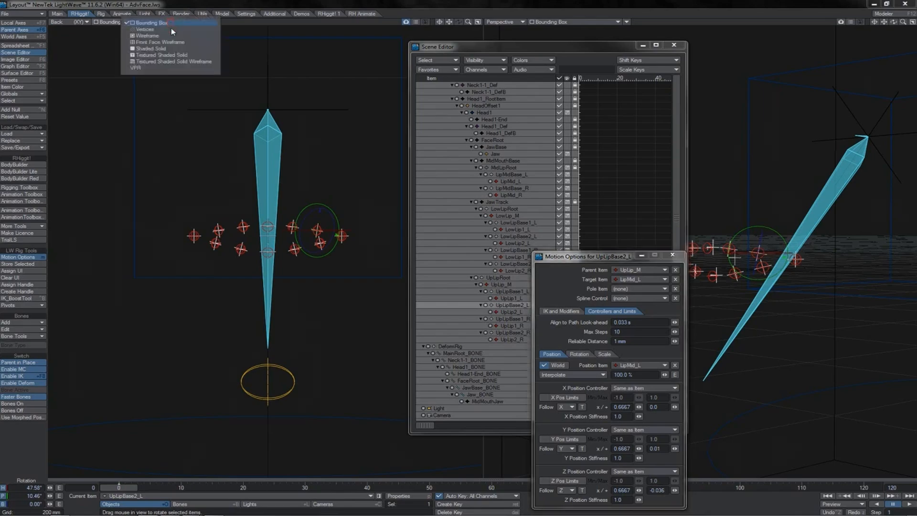
pyautogui.click(171, 62)
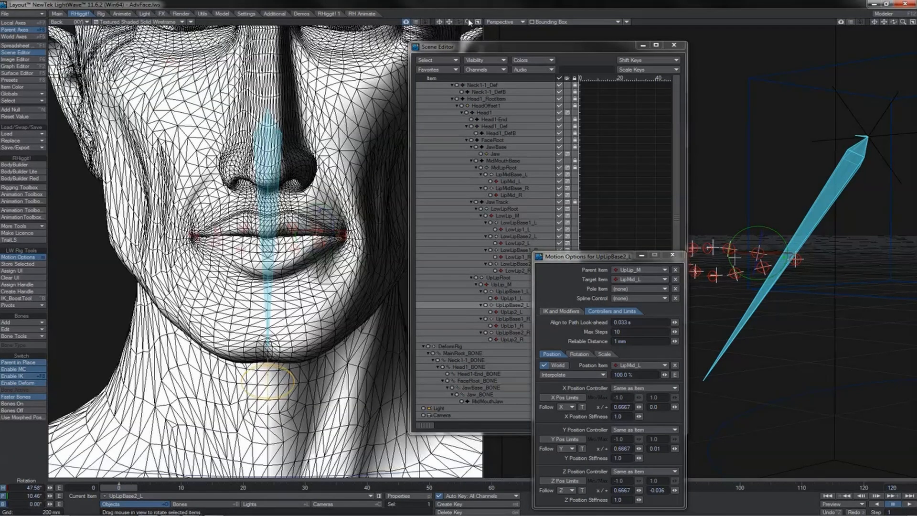
pyautogui.moveTo(469, 22); pyautogui.dragTo(449, 21)
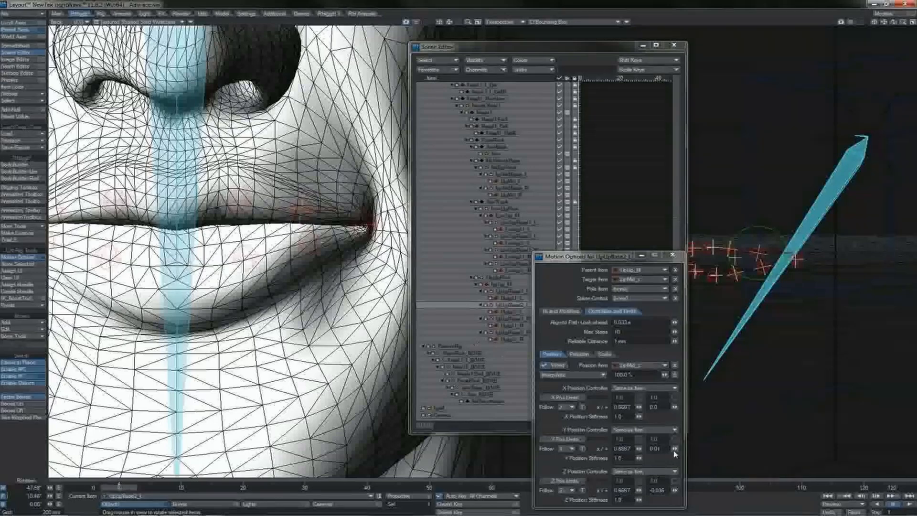
pyautogui.moveTo(674, 450); pyautogui.dragTo(675, 450)
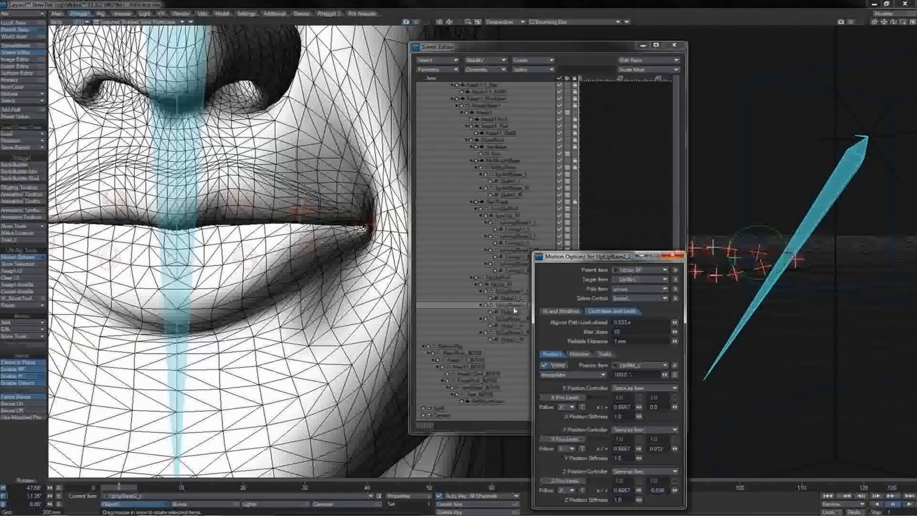
# Compare the position controller settings of UpLipBase1_L and UpLipBase2_L, and close the motion options and the Scene Editor.
pyautogui.click(522, 291)
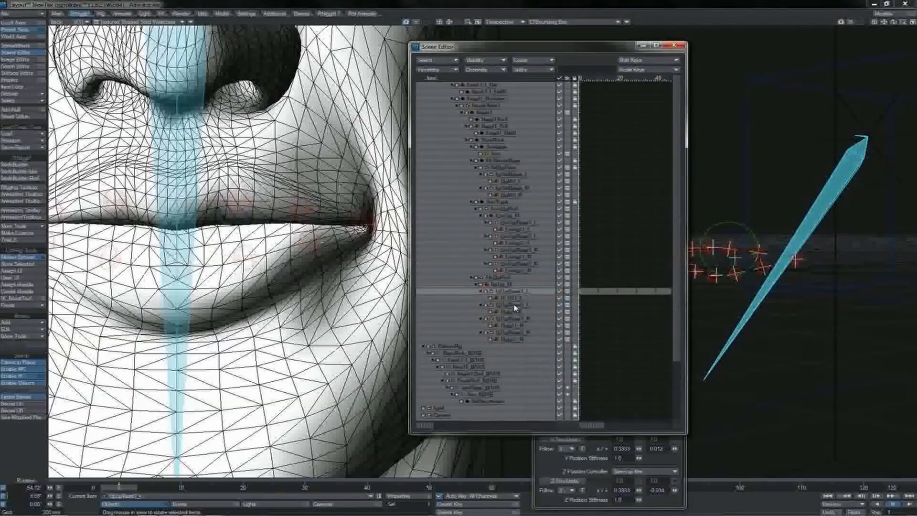
pyautogui.click(515, 306)
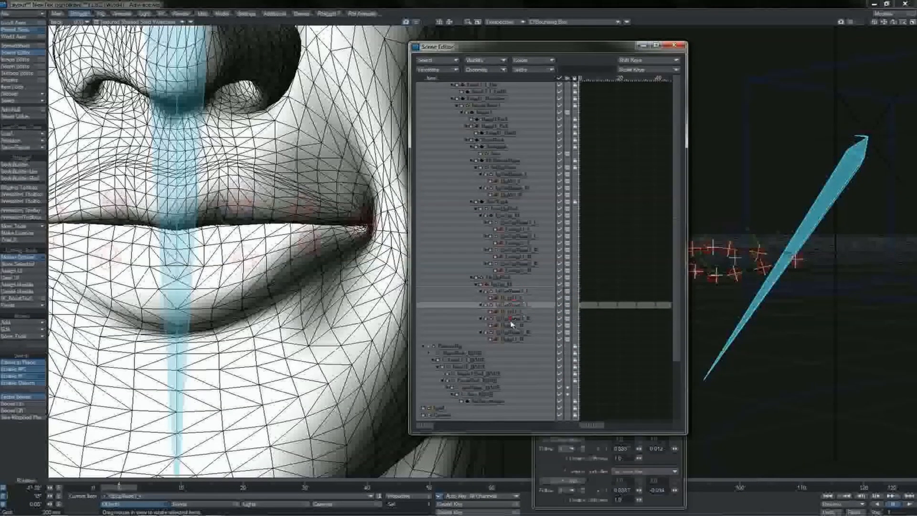
pyautogui.click(663, 456)
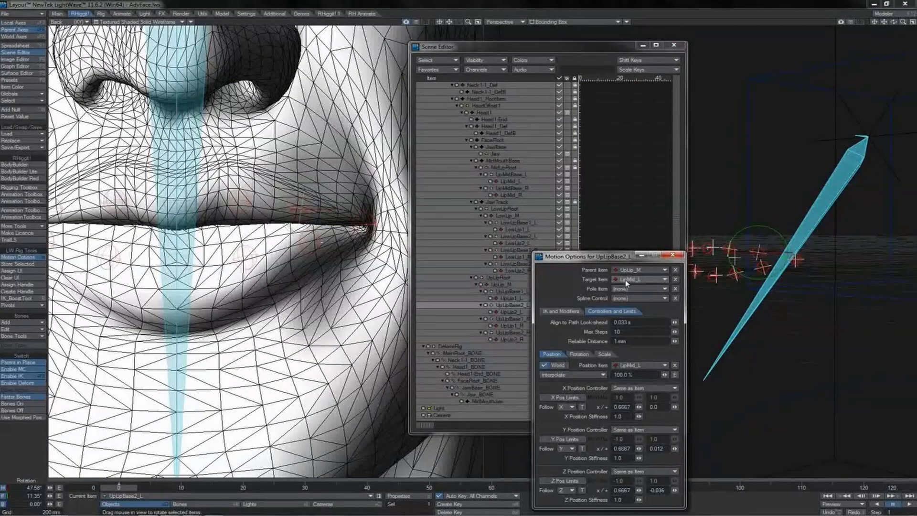
pyautogui.click(672, 255)
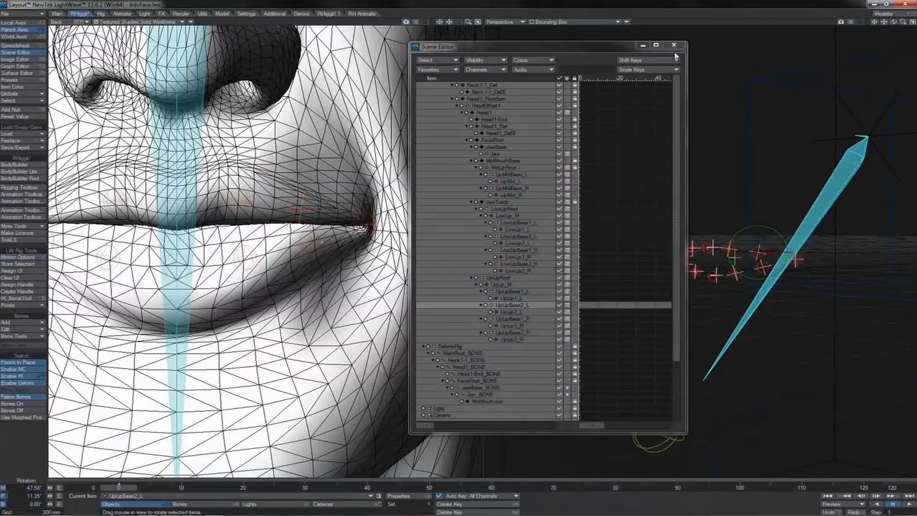
pyautogui.click(674, 45)
# Test moving LowLip2_L slightly in an enlarged top view of the left lip controls, and undo the move.
pyautogui.press('2')
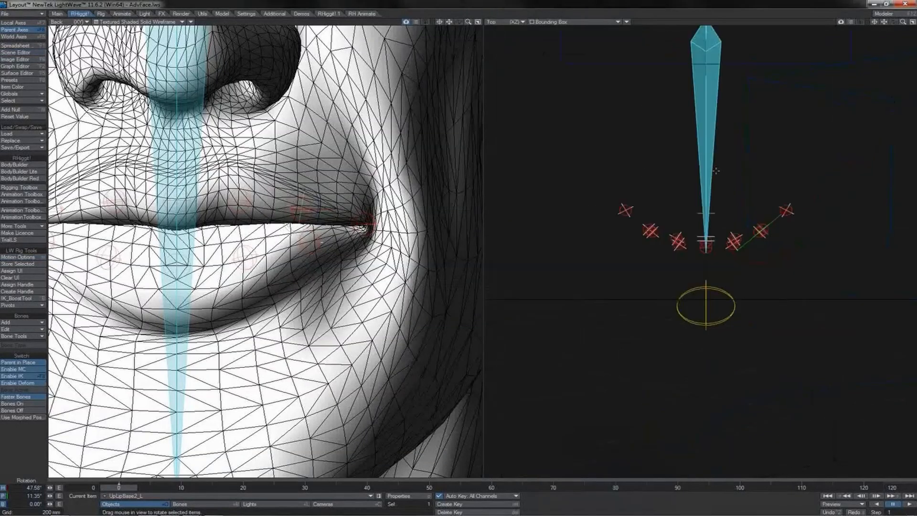
pyautogui.click(875, 23)
pyautogui.moveTo(906, 24); pyautogui.dragTo(906, 71)
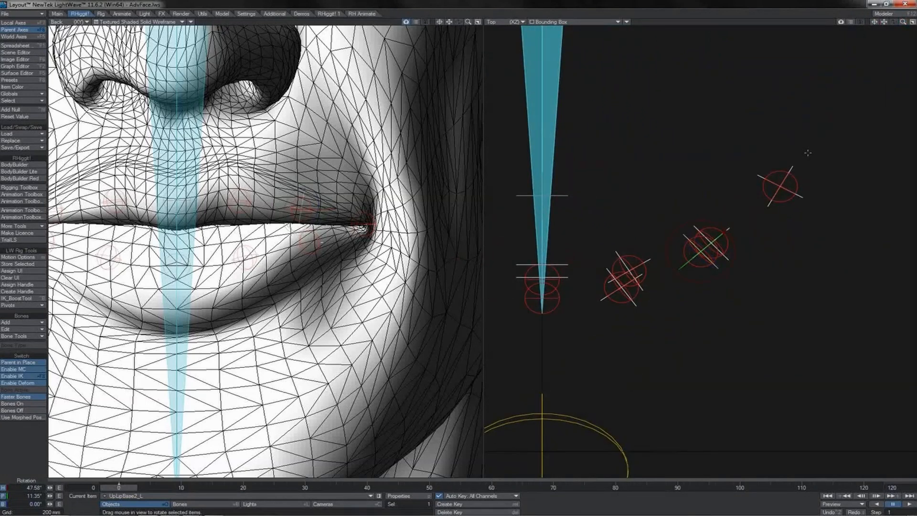
pyautogui.click(726, 244)
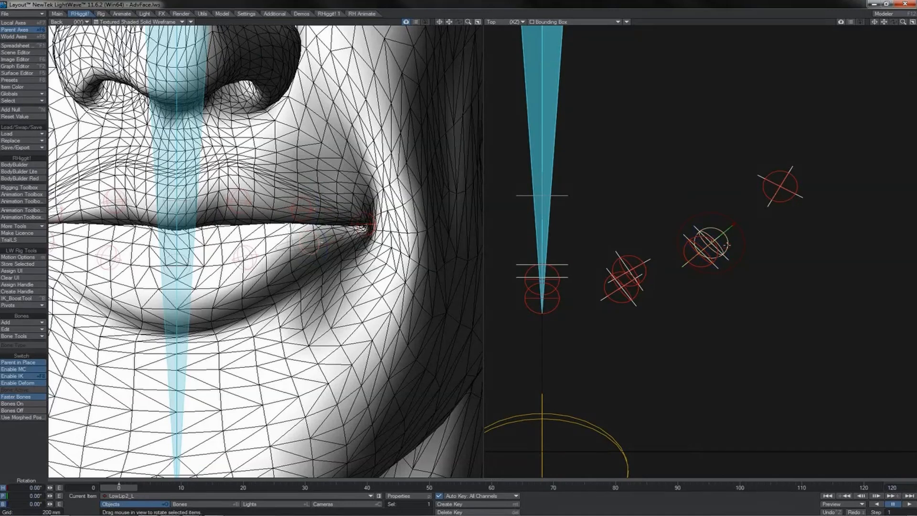
pyautogui.press('t')
pyautogui.moveTo(732, 226); pyautogui.dragTo(736, 222)
pyautogui.hotkey('ctrl', 'z')
# Test moving LipMid_L about 131 mm in X and -127 mm in Z and shifting LowLip1_L sideways, and undo both moves.
pyautogui.click(818, 180)
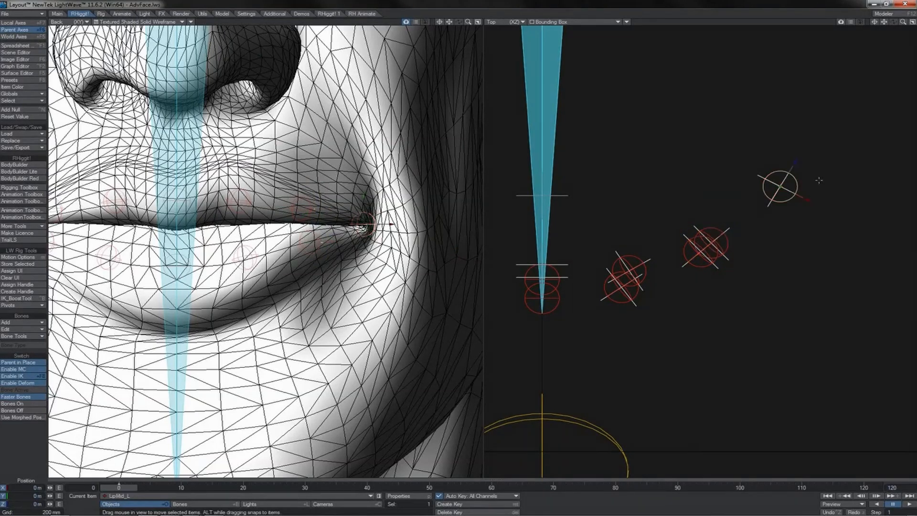
pyautogui.moveTo(828, 183); pyautogui.dragTo(757, 324)
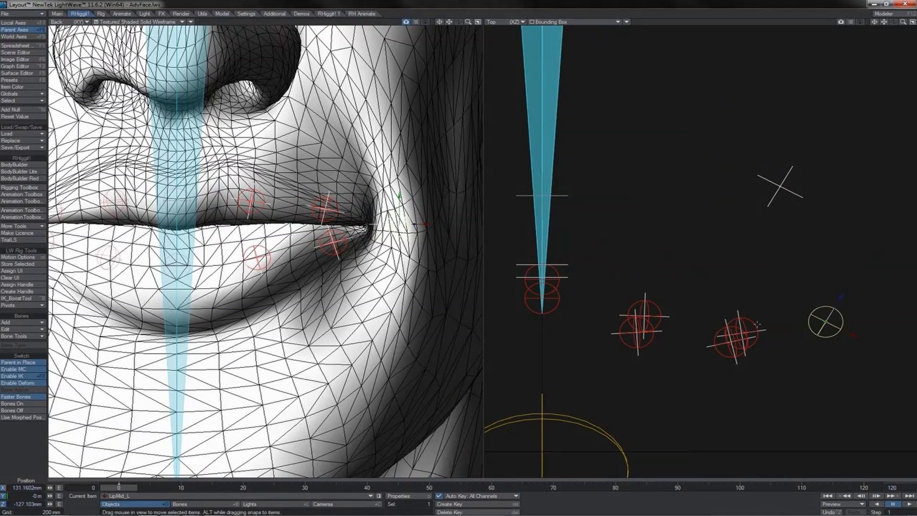
pyautogui.click(656, 309)
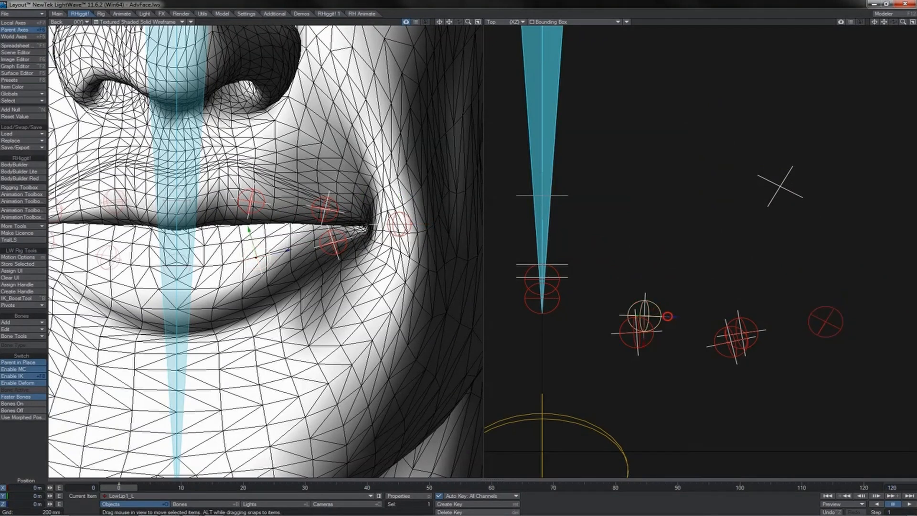
pyautogui.moveTo(646, 315)
pyautogui.mouseDown()
pyautogui.moveTo(634, 316)
pyautogui.moveTo(675, 316)
pyautogui.moveTo(650, 315)
pyautogui.moveTo(672, 315)
pyautogui.moveTo(659, 316)
pyautogui.mouseUp()
pyautogui.hotkey('ctrl', 'z')
pyautogui.hotkey('ctrl', 'z')
# Test moving the mouth-corner control LipMid_L backwards together with an adjustment of LowLip2_L, and restore both controls.
pyautogui.click(796, 177)
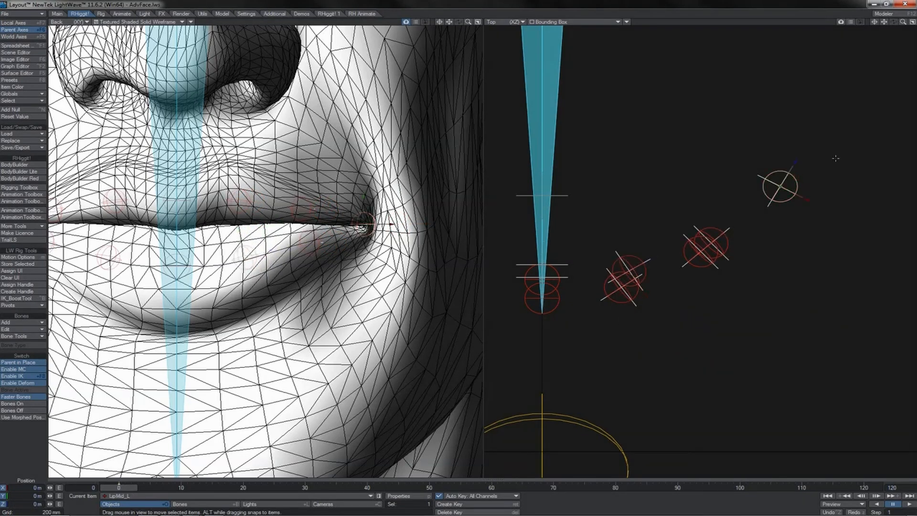
pyautogui.moveTo(835, 158); pyautogui.dragTo(859, 154)
pyautogui.moveTo(805, 181); pyautogui.dragTo(804, 142)
pyautogui.hotkey('ctrl', 'z')
pyautogui.click(731, 203)
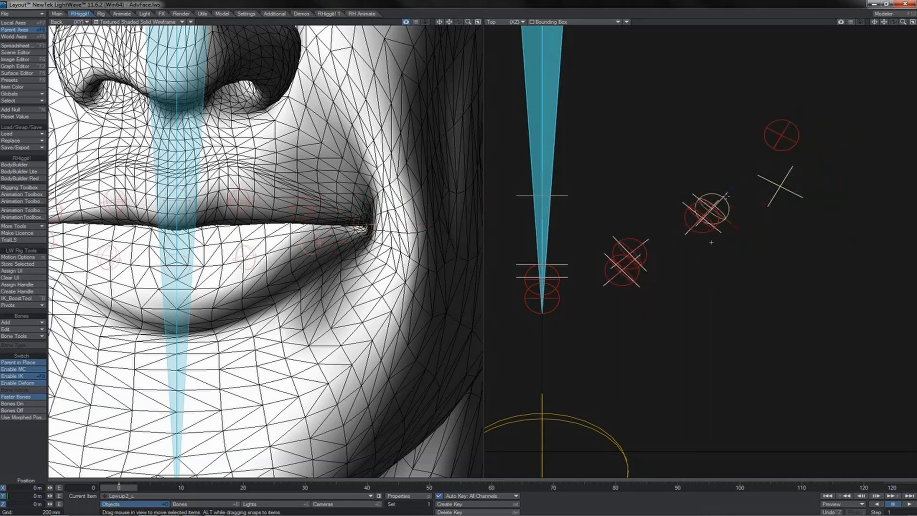
pyautogui.moveTo(711, 242)
pyautogui.mouseDown()
pyautogui.moveTo(698, 250)
pyautogui.moveTo(722, 232)
pyautogui.moveTo(711, 242)
pyautogui.mouseUp()
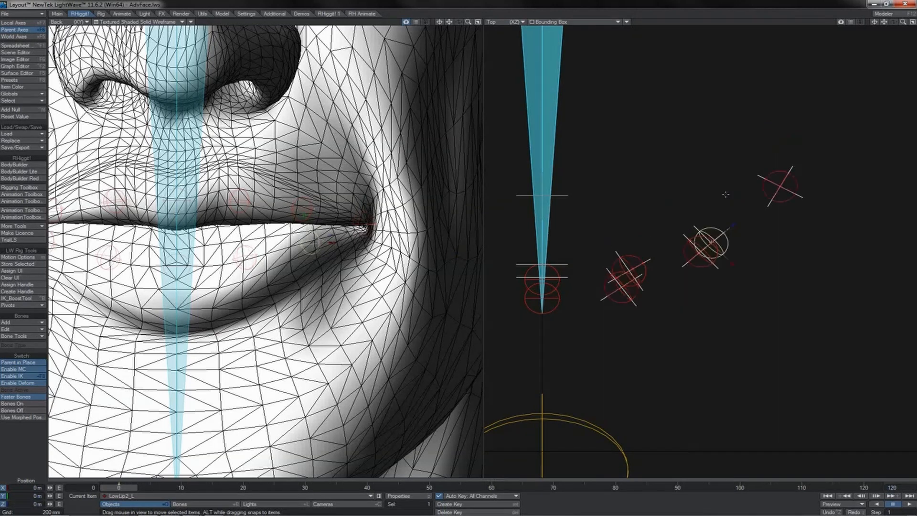
# Show the face in an angled perspective view and set its display to Bounding Box so all lip controls can be seen.
pyautogui.click(781, 172)
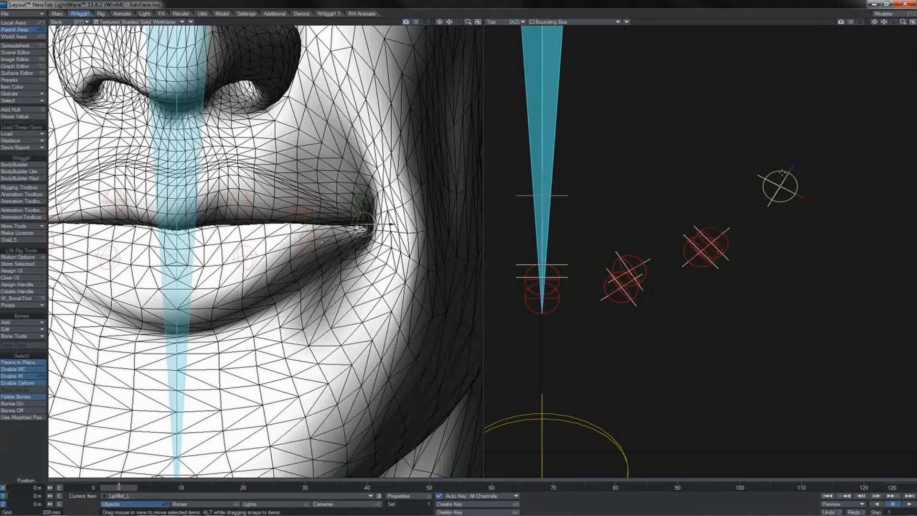
pyautogui.press('4')
pyautogui.keyDown('alt'); pyautogui.moveTo(306, 230); pyautogui.dragTo(281, 208); pyautogui.keyUp('alt')
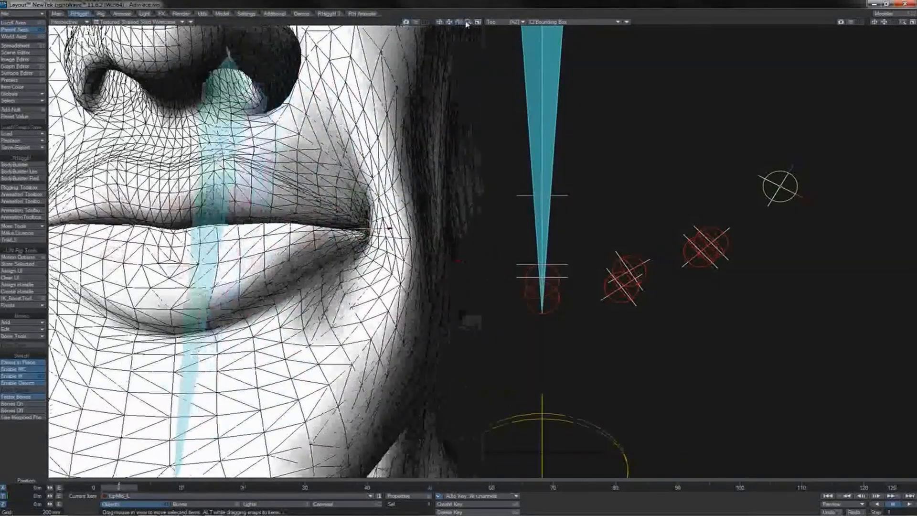
pyautogui.moveTo(467, 23); pyautogui.dragTo(461, 22)
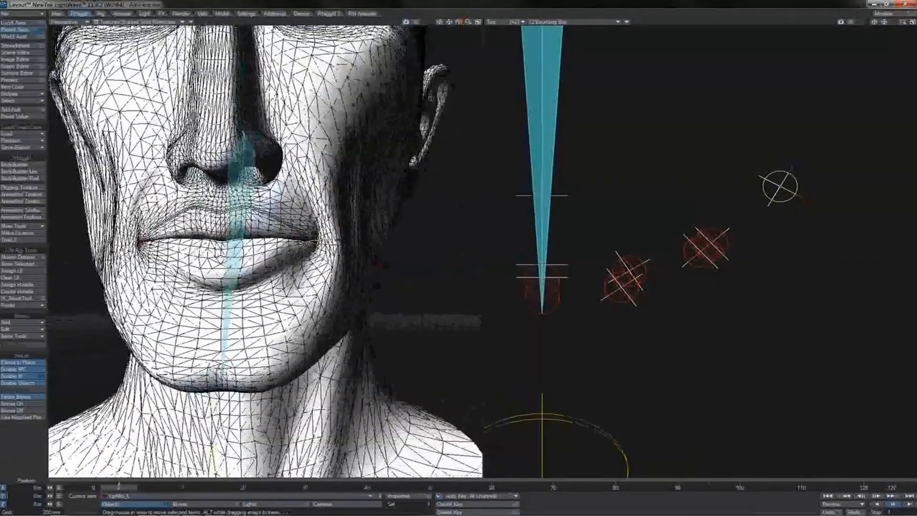
pyautogui.click(179, 23)
pyautogui.click(174, 9)
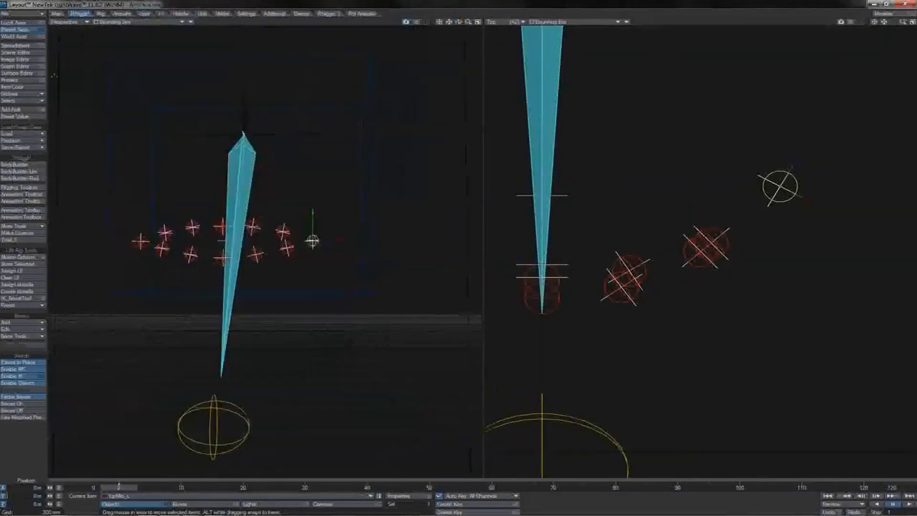
# Lock the lip base nulls plus LowLipRoot and UpLipRoot with the RH Rigging Toolbox, and colour them black.
pyautogui.click(37, 54)
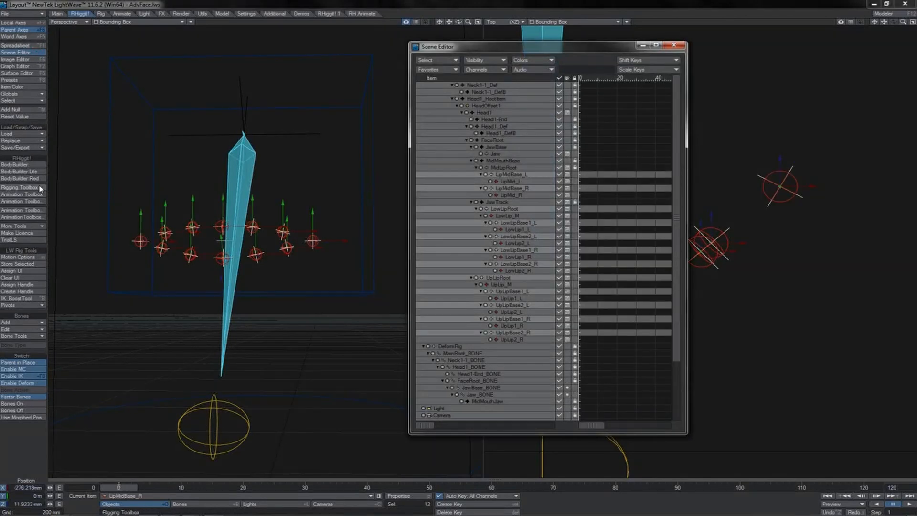
pyautogui.click(40, 189)
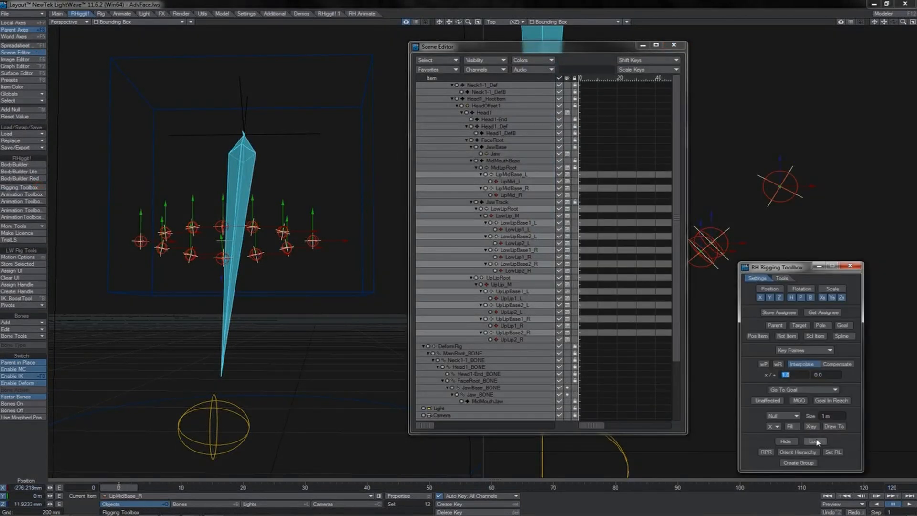
pyautogui.click(816, 441)
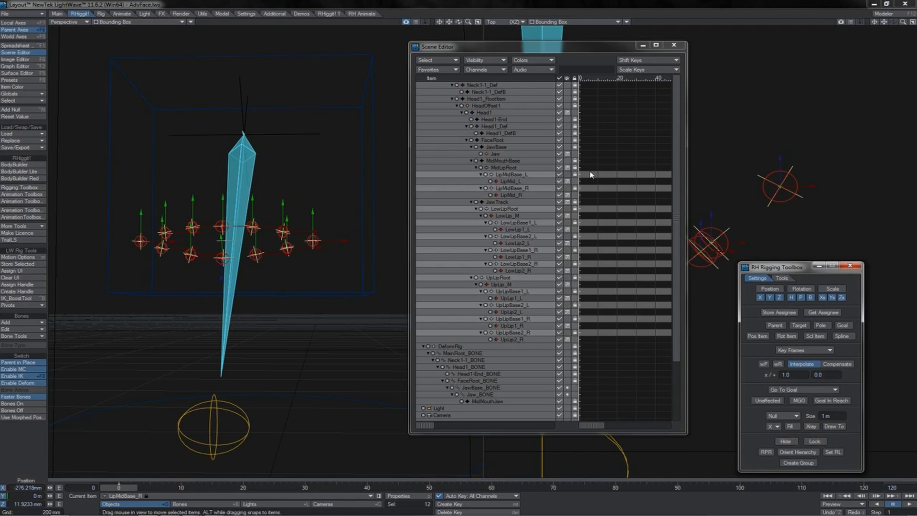
pyautogui.click(532, 60)
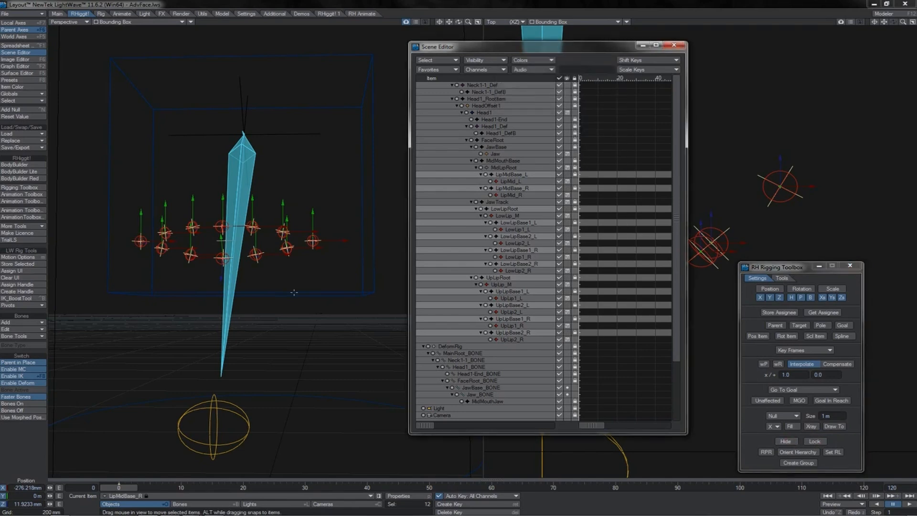
# Test the lip controls by rotating the Jaw control to about 6° heading and 11.3° pitch, and undo the rotation.
pyautogui.click(235, 408)
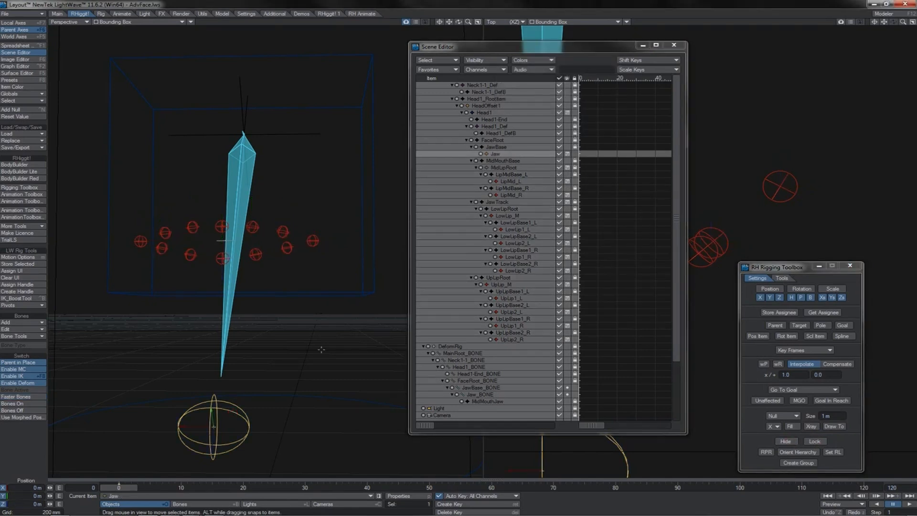
pyautogui.press('y')
pyautogui.moveTo(325, 354); pyautogui.dragTo(344, 399)
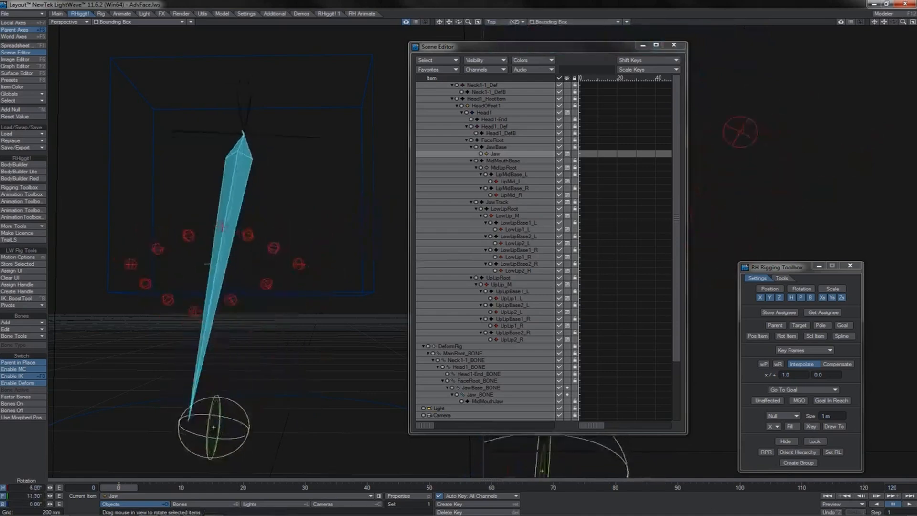
pyautogui.moveTo(207, 264); pyautogui.dragTo(228, 255)
pyautogui.hotkey('ctrl', 'z')
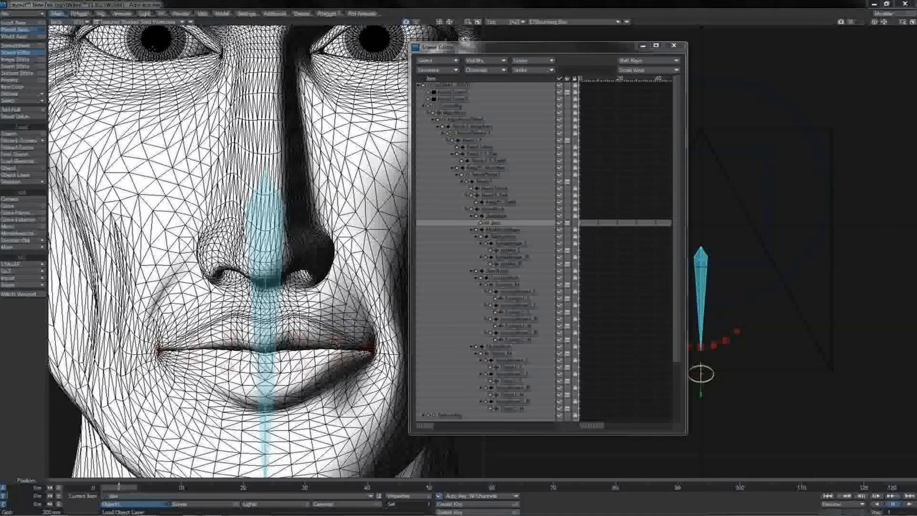
# Open the RH Rigging Toolbox and place it beside the Scene Editor.
pyautogui.click(80, 14)
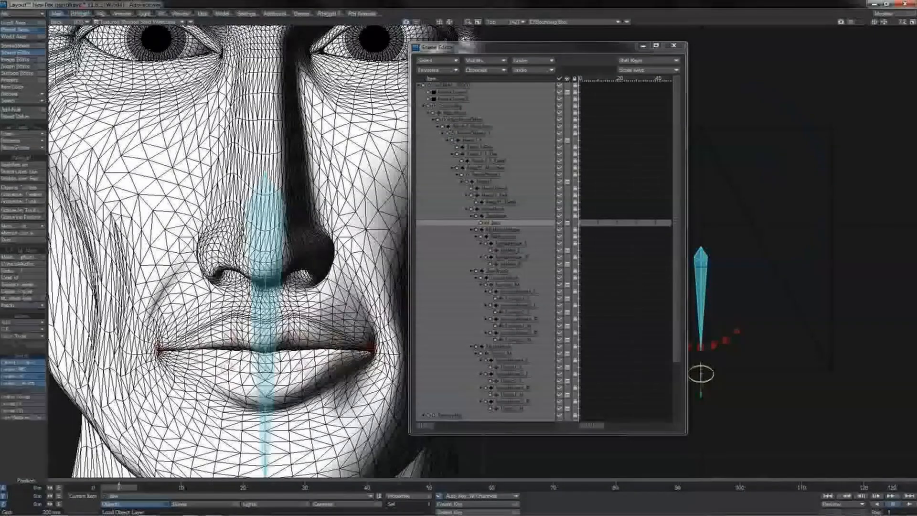
pyautogui.click(36, 189)
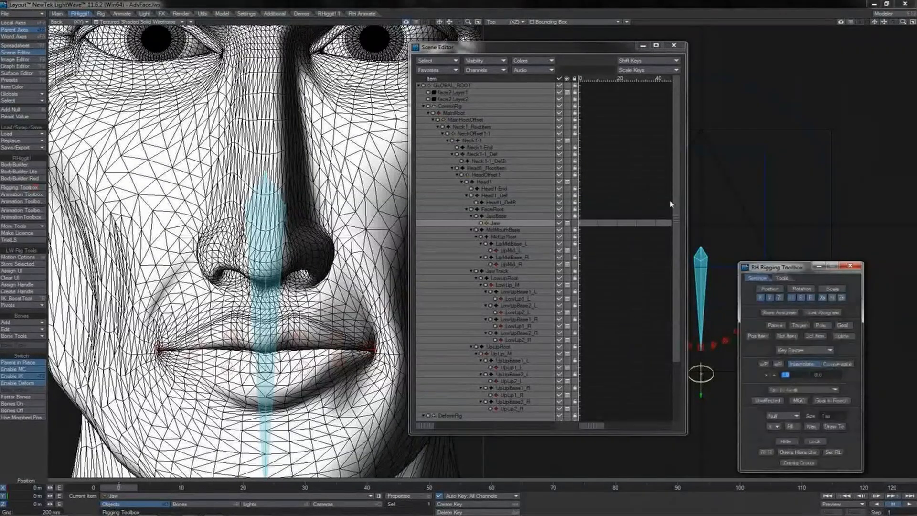
pyautogui.click(776, 268)
pyautogui.moveTo(777, 268); pyautogui.dragTo(790, 249)
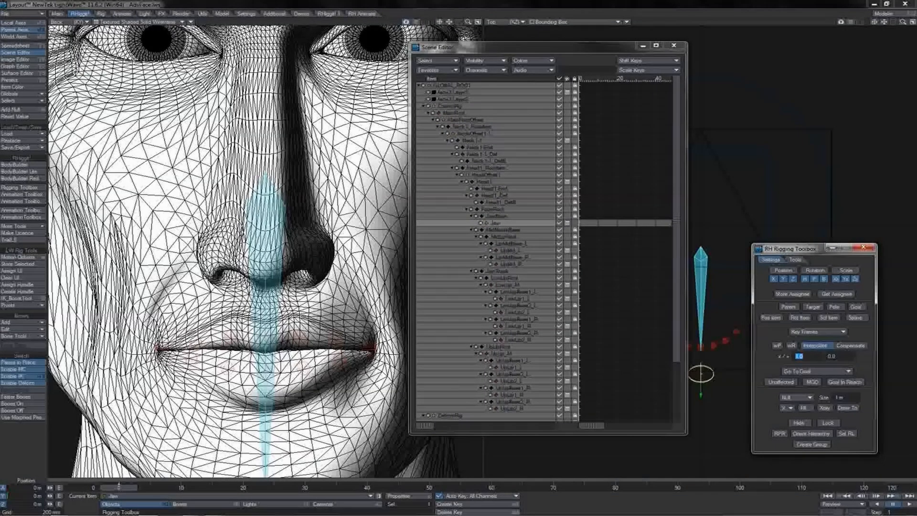
# Test moving UpLip2_L and LowLip2_L towards the left mouth corner, and undo the moves.
pyautogui.click(337, 342)
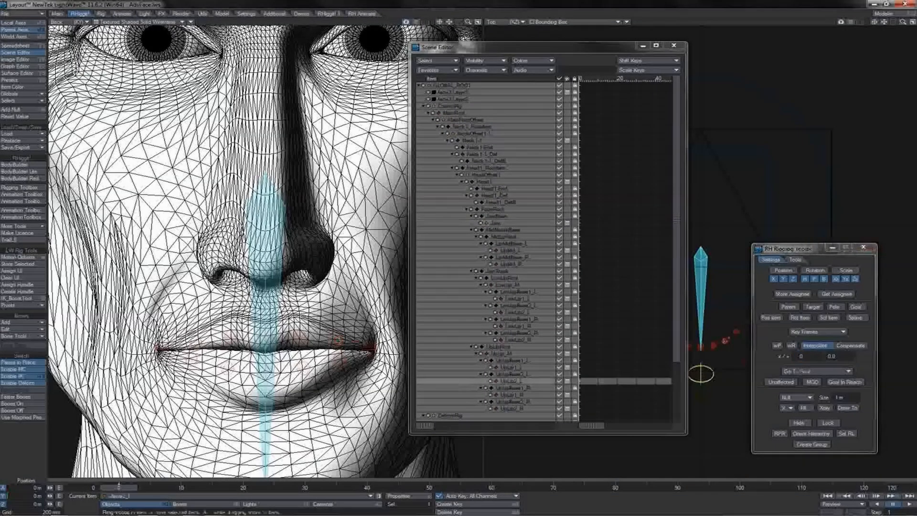
pyautogui.moveTo(337, 342); pyautogui.dragTo(355, 346)
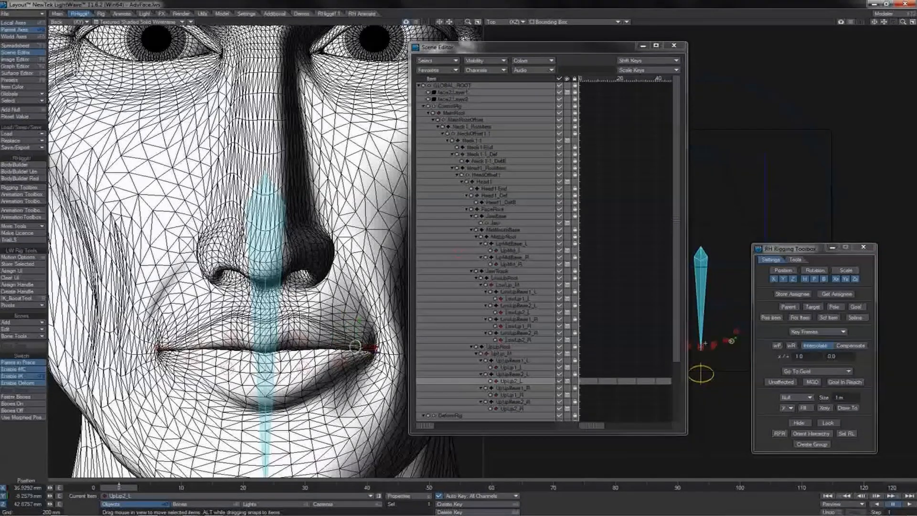
pyautogui.click(343, 356)
pyautogui.moveTo(344, 357); pyautogui.dragTo(357, 353)
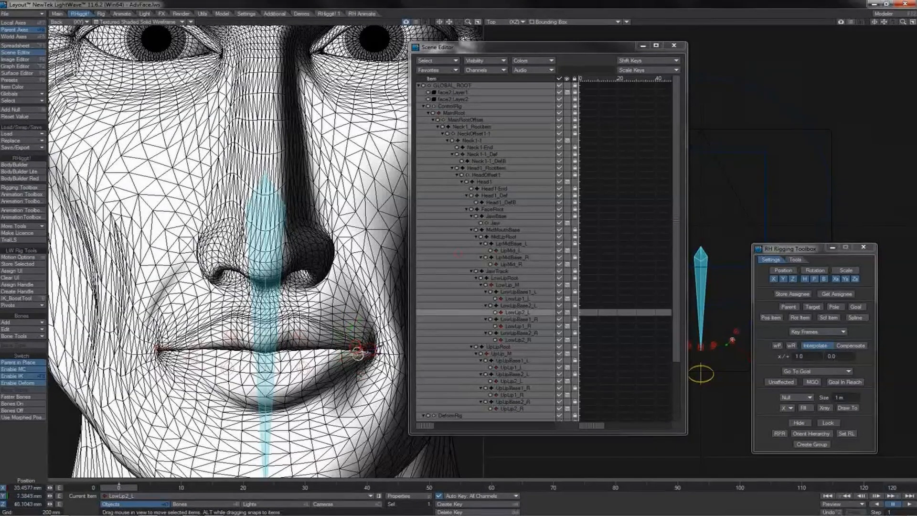
pyautogui.hotkey('ctrl', 'z')
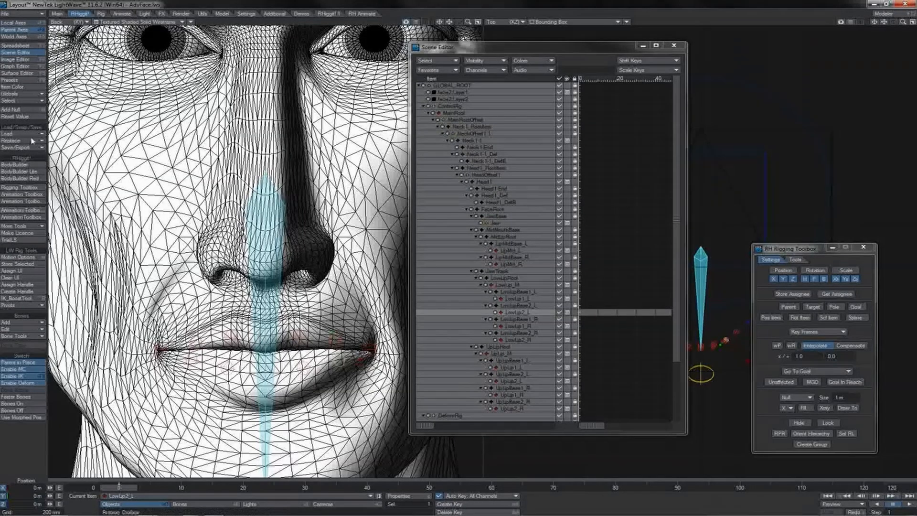
# Add a null named TopLipSRoot to the scene.
pyautogui.click(29, 112)
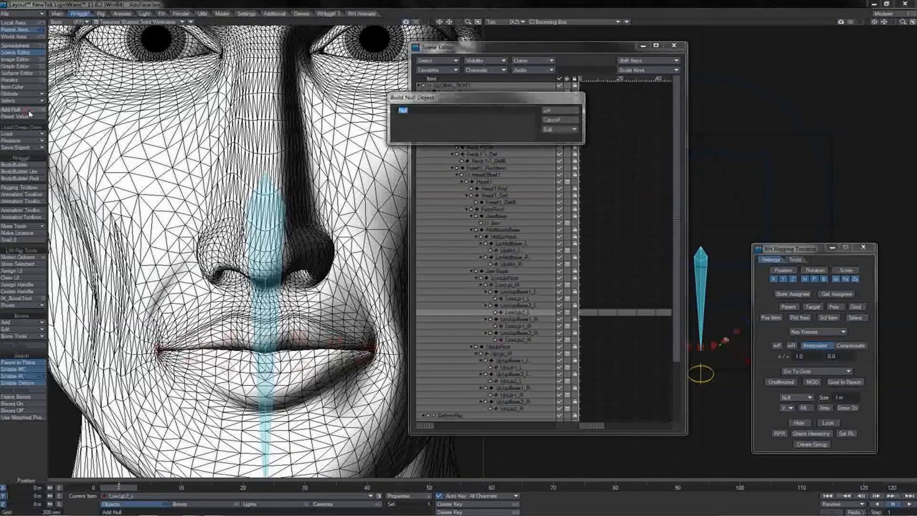
pyautogui.write('TopLip')
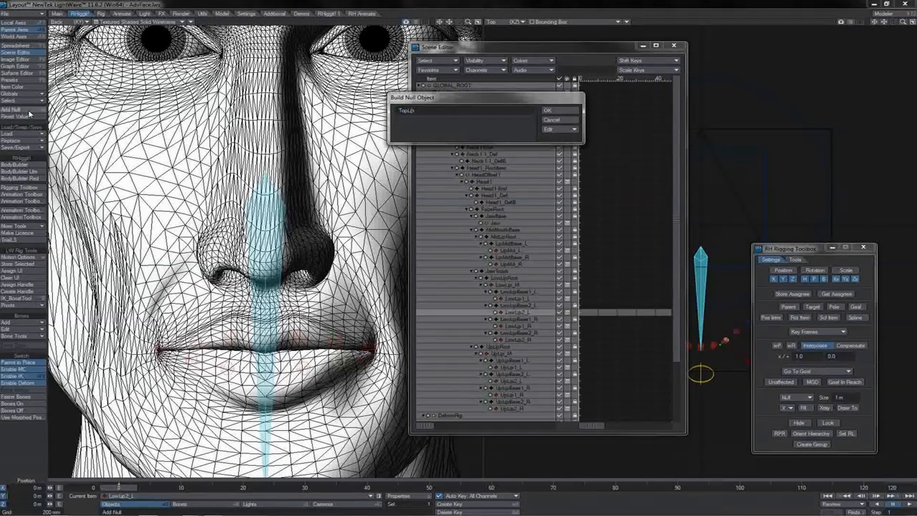
pyautogui.write('SRoot')
pyautogui.press('Return')
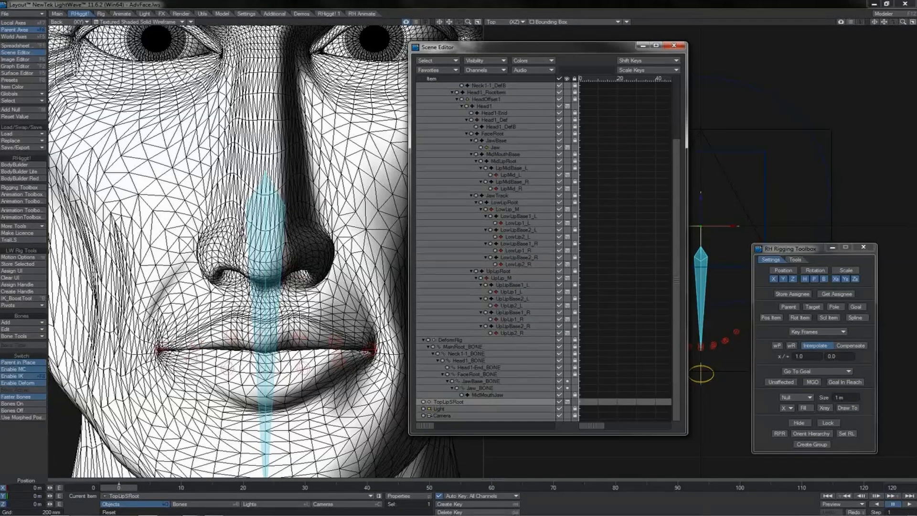
pyautogui.click(160, 343)
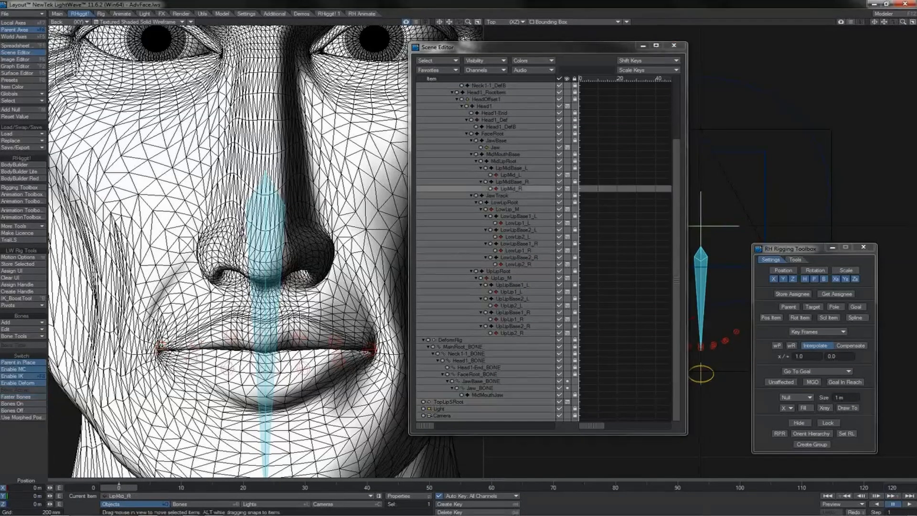
pyautogui.click(195, 340)
pyautogui.click(232, 333)
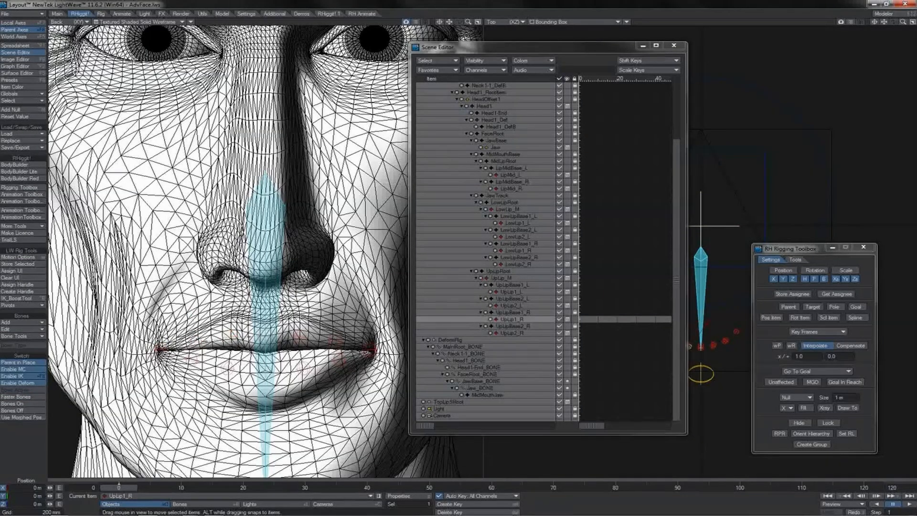
pyautogui.click(163, 349)
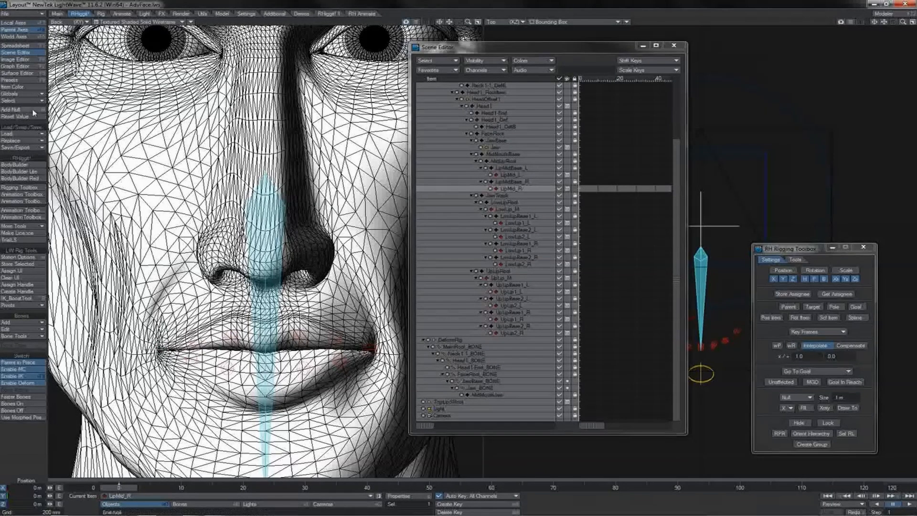
# Add seven nulls named TLS1 to TLS7 for the upper-lip spline points.
pyautogui.click(13, 109)
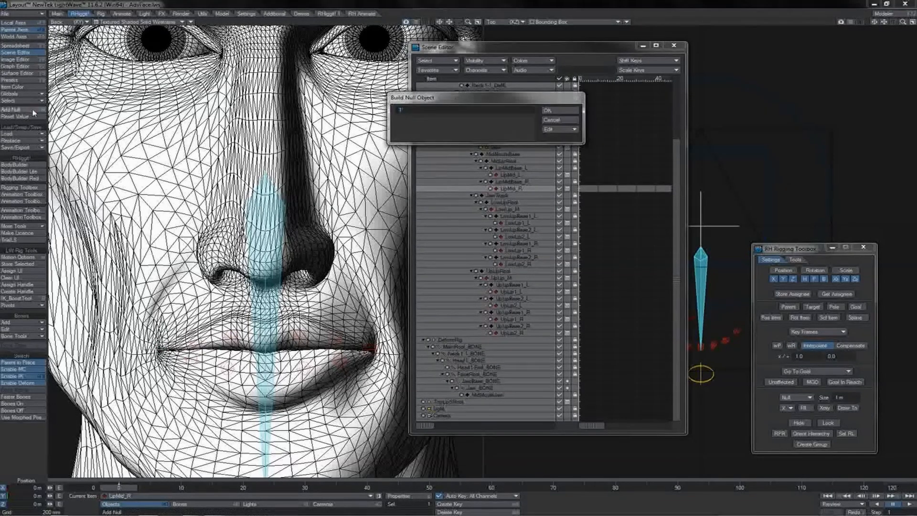
pyautogui.write('No')
pyautogui.press('Return')
pyautogui.click(33, 111)
pyautogui.write('TL')
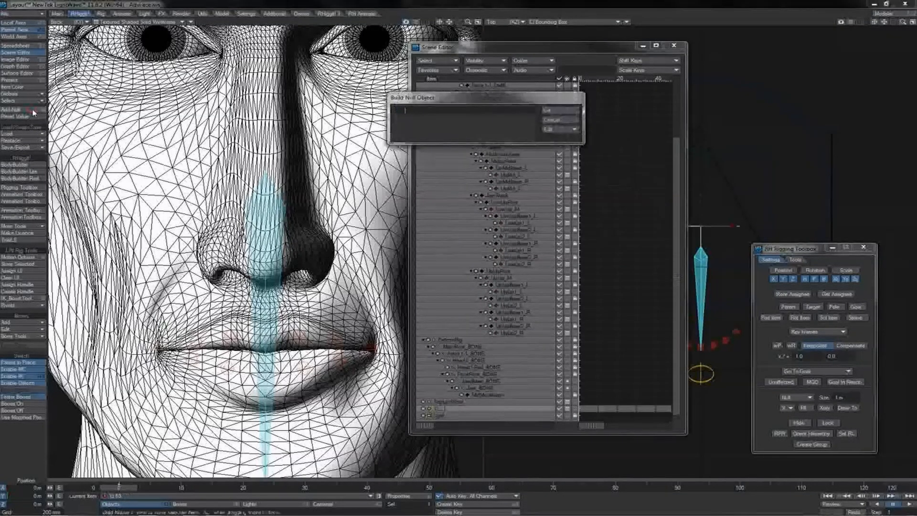
pyautogui.press('Return')
pyautogui.click(33, 111)
pyautogui.write('TLS')
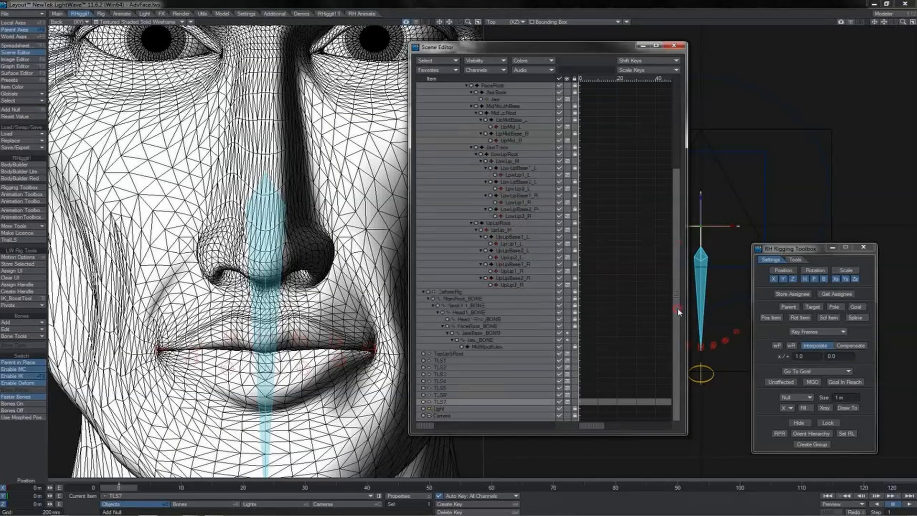
pyautogui.scroll(-3, 678, 309)
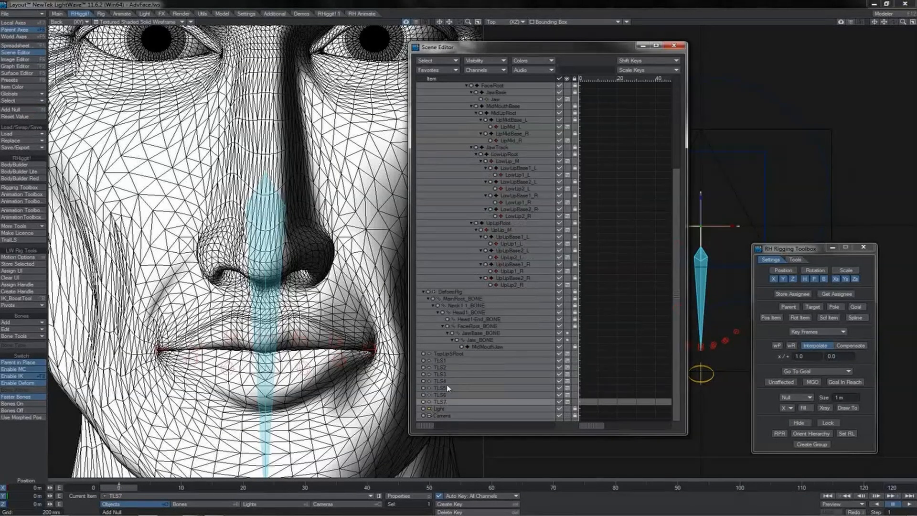
# Parent TLS1 to TLS7 under TopLipSRoot, and parent TopLipSRoot under UpLipRoot.
pyautogui.keyDown('shift'); pyautogui.click(439, 360); pyautogui.keyUp('shift')
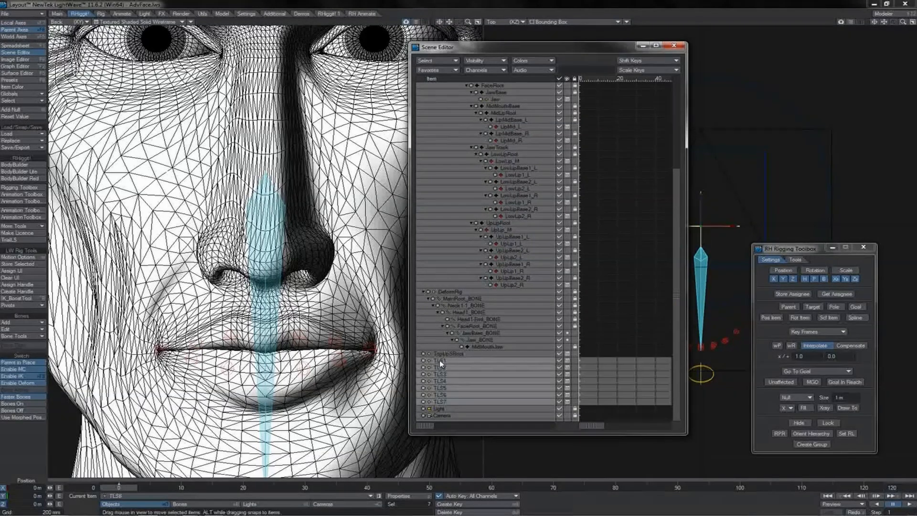
pyautogui.moveTo(439, 360); pyautogui.dragTo(448, 356)
pyautogui.click(442, 354)
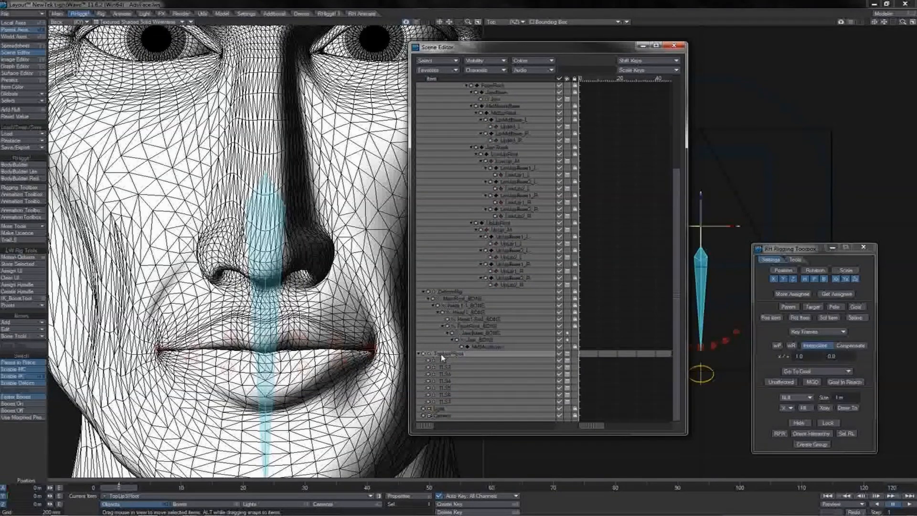
pyautogui.moveTo(442, 358); pyautogui.dragTo(498, 295)
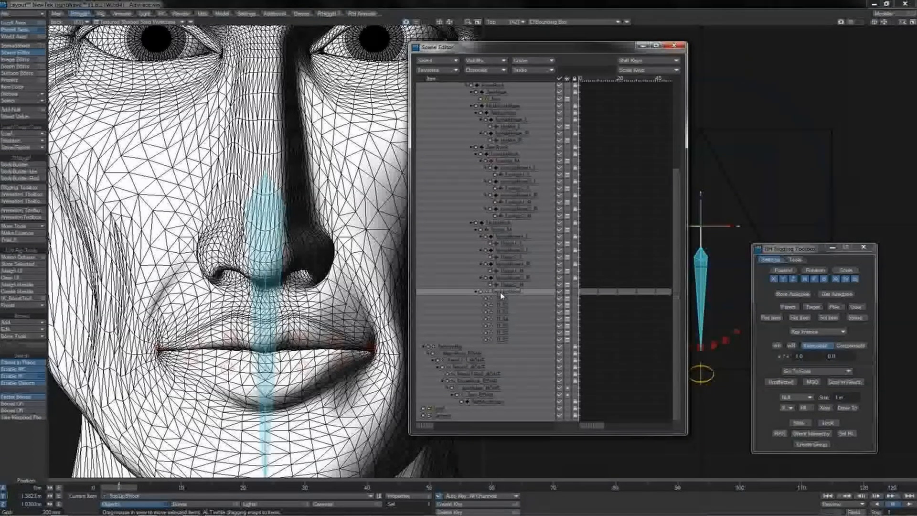
# Reset the position and rotation of TopLipSRoot to zero.
pyautogui.click(40, 121)
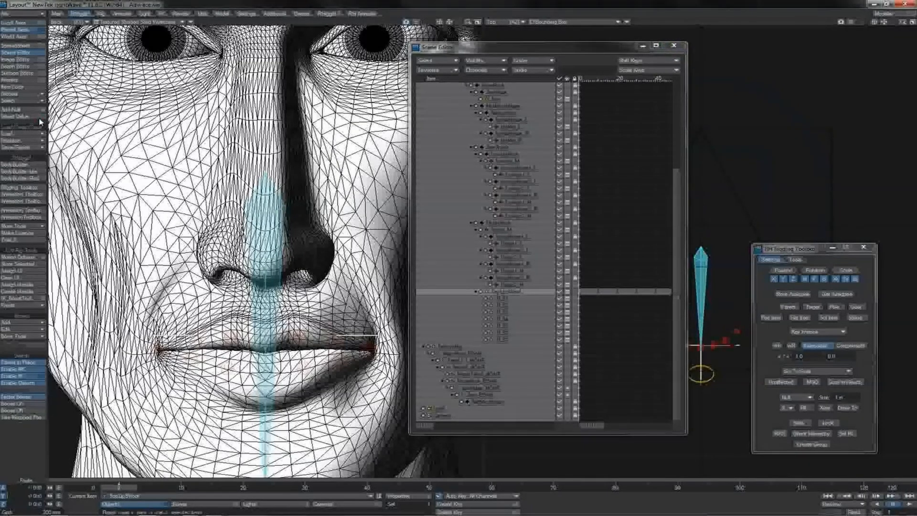
pyautogui.press('h')
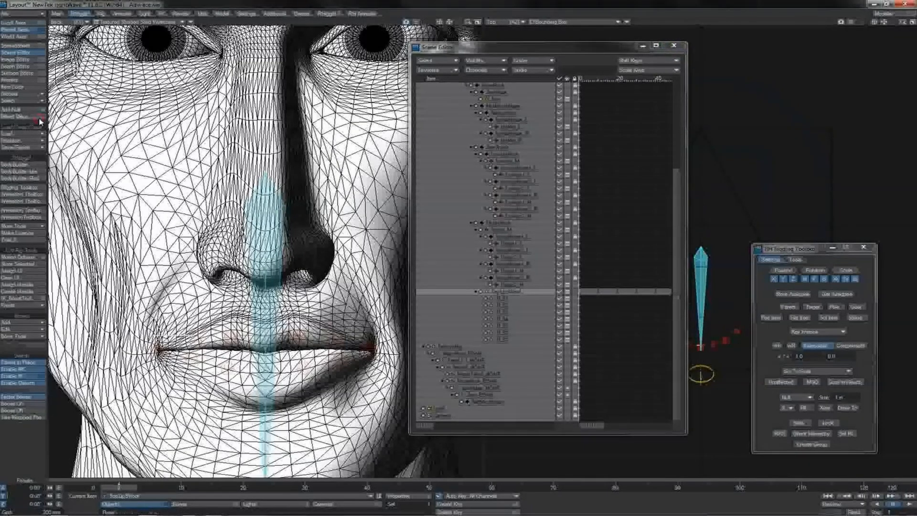
pyautogui.press('y')
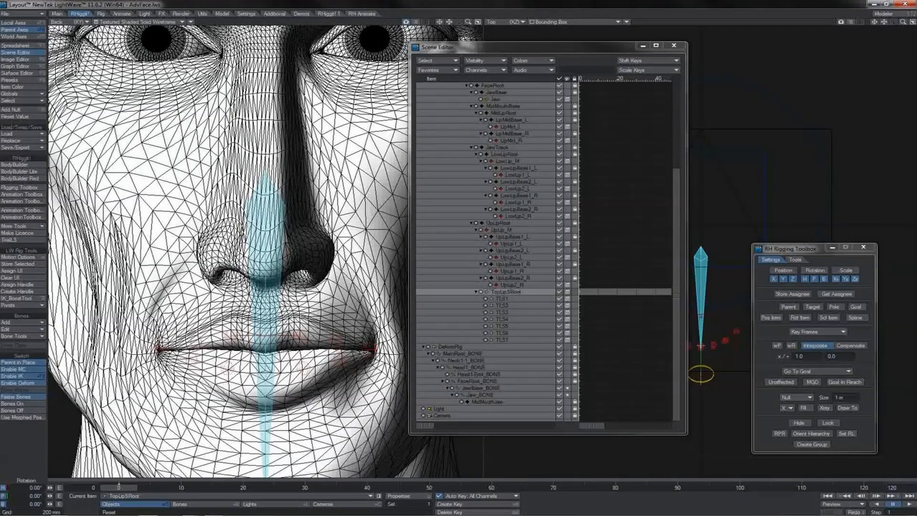
# Display the Back view as bounding boxes, and store TLS1 to TLS7 as assignees in the RH Rigging Toolbox.
pyautogui.click(168, 23)
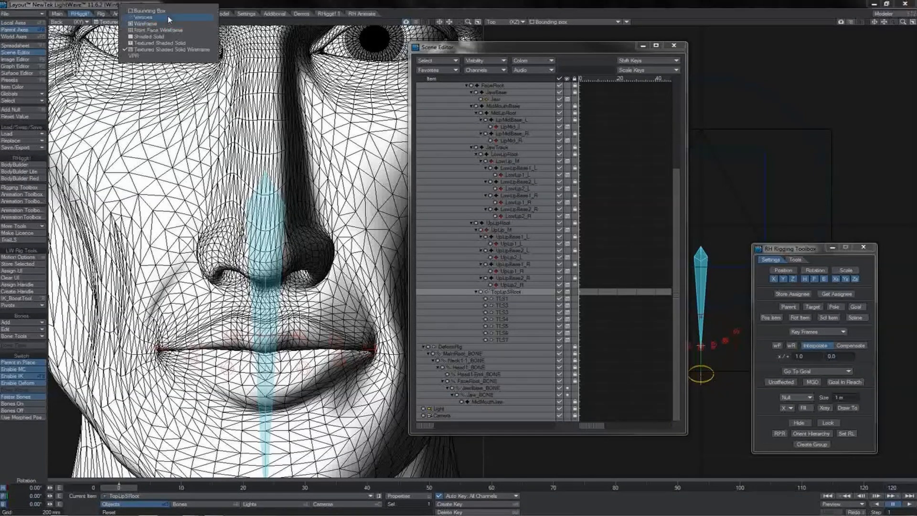
pyautogui.click(168, 13)
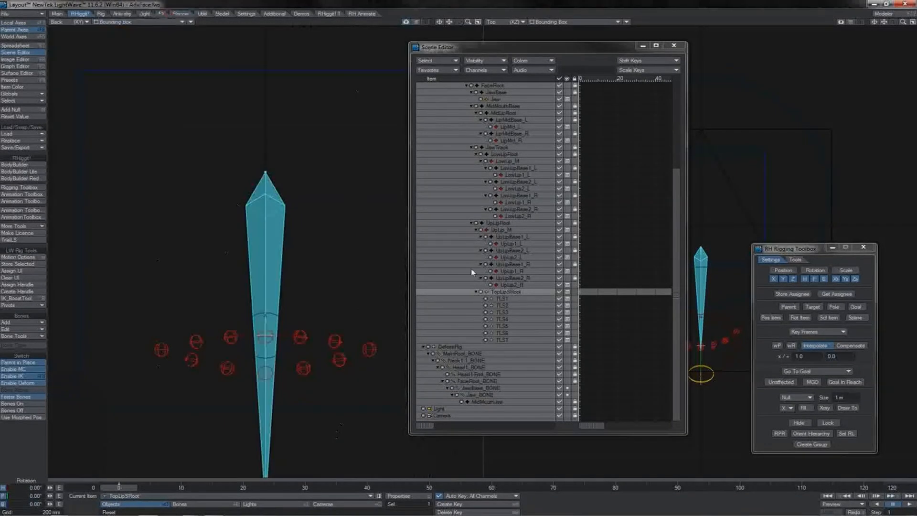
pyautogui.moveTo(507, 300); pyautogui.dragTo(508, 341)
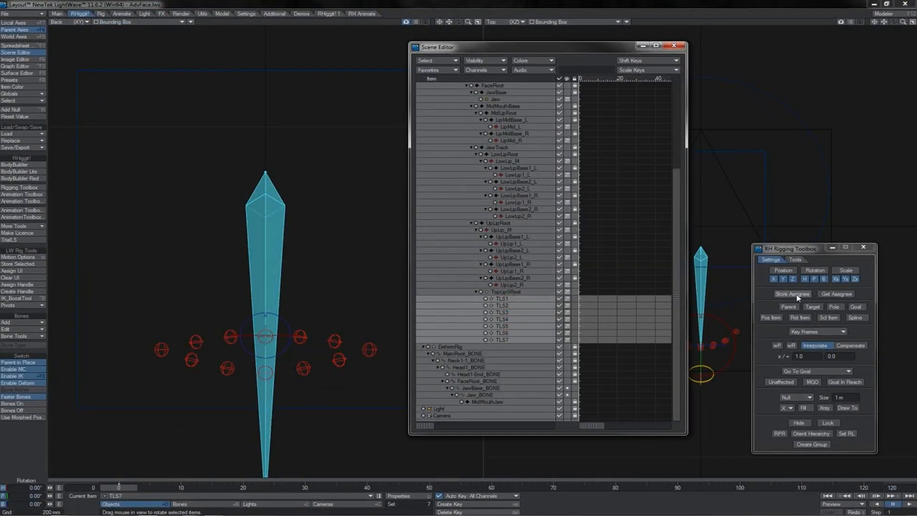
pyautogui.click(796, 295)
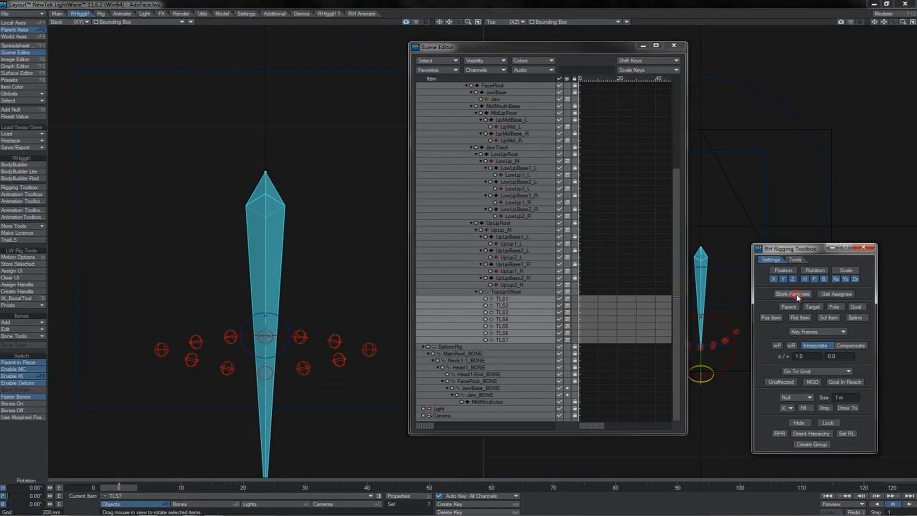
# Assign the seven upper-lip controls from LipMid_R across to LipMid_L as position items for TLS1 to TLS7, using world position.
pyautogui.click(167, 350)
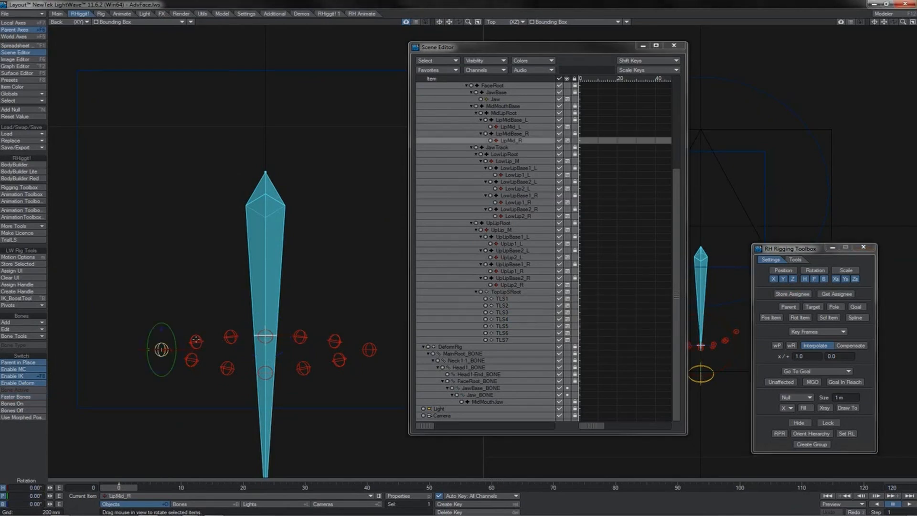
pyautogui.keyDown('shift'); pyautogui.click(196, 341); pyautogui.keyUp('shift')
pyautogui.keyDown('shift'); pyautogui.click(230, 337); pyautogui.keyUp('shift')
pyautogui.keyDown('shift'); pyautogui.click(265, 336); pyautogui.keyUp('shift')
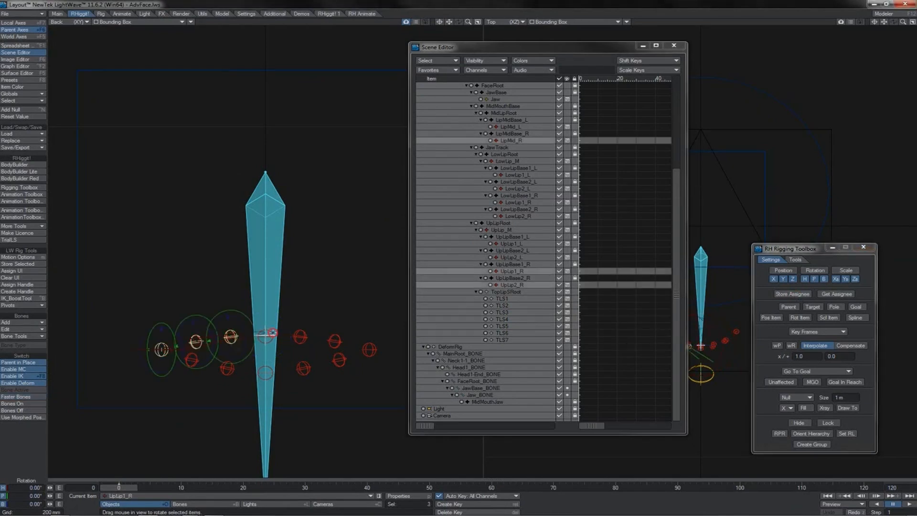
pyautogui.keyDown('shift'); pyautogui.click(299, 336); pyautogui.keyUp('shift')
pyautogui.keyDown('shift'); pyautogui.click(334, 341); pyautogui.keyUp('shift')
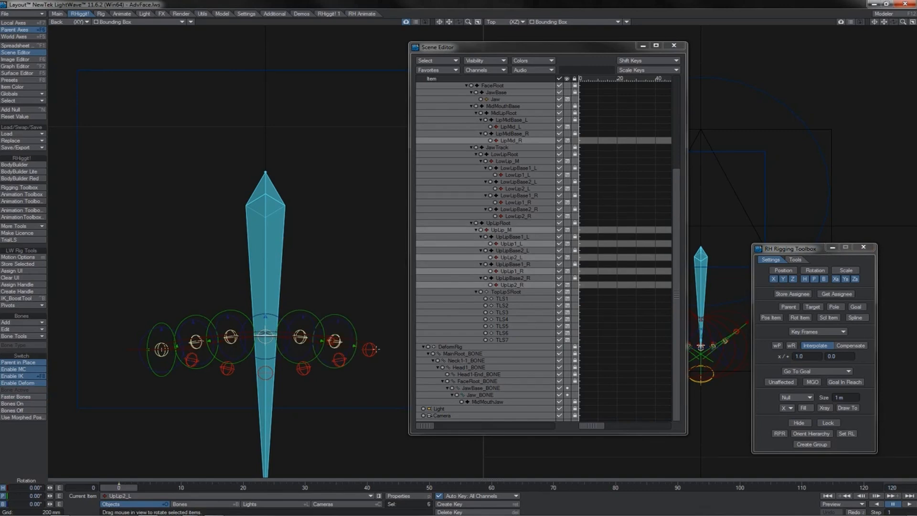
pyautogui.keyDown('shift'); pyautogui.click(369, 350); pyautogui.keyUp('shift')
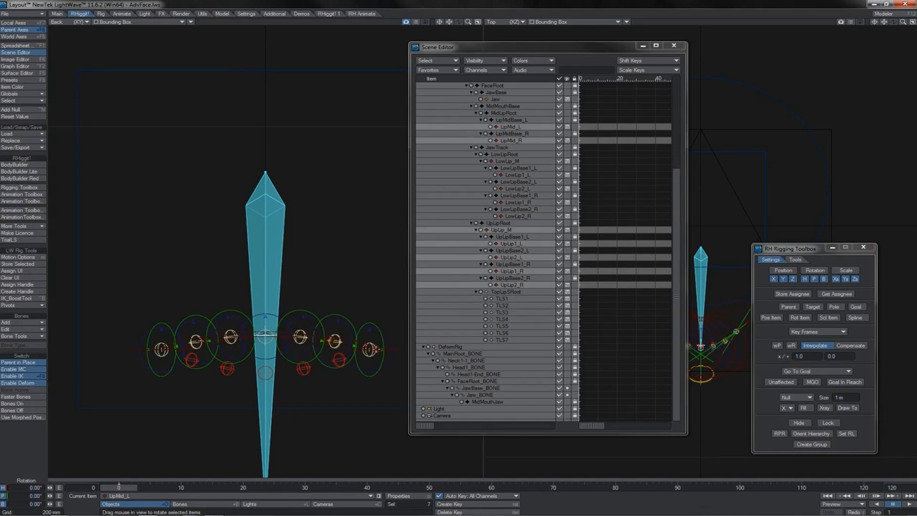
pyautogui.click(770, 318)
pyautogui.click(776, 346)
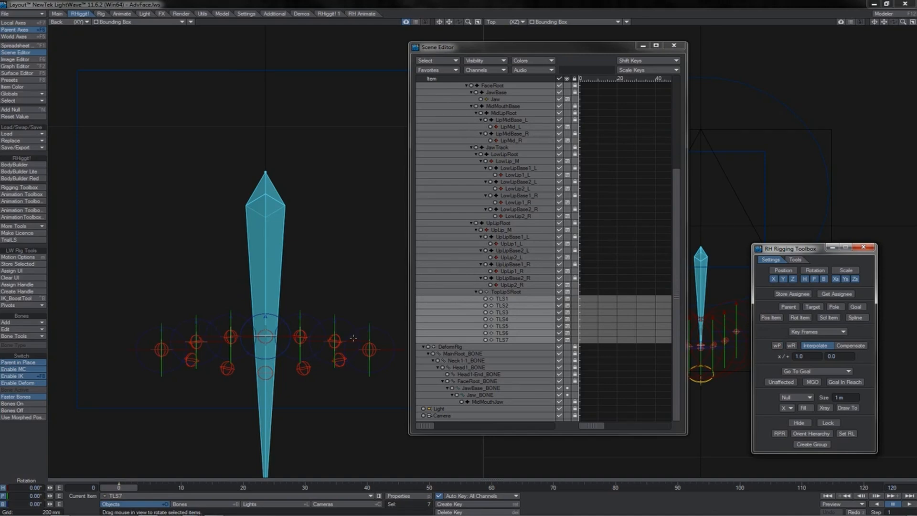
# Test the position link by moving the UpLip2_L control slightly, and undo the move.
pyautogui.click(337, 337)
pyautogui.press('t')
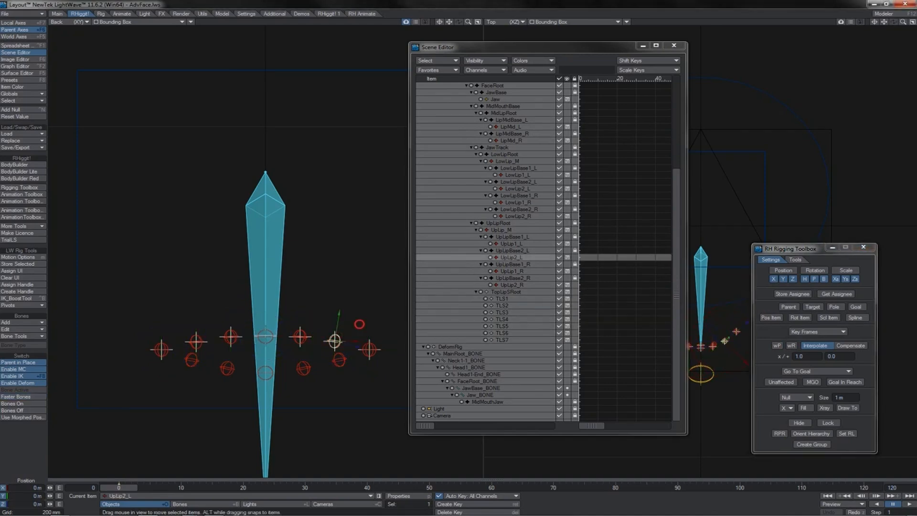
pyautogui.moveTo(356, 327)
pyautogui.mouseDown()
pyautogui.moveTo(375, 298)
pyautogui.moveTo(359, 323)
pyautogui.mouseUp()
pyautogui.hotkey('ctrl', 'z')
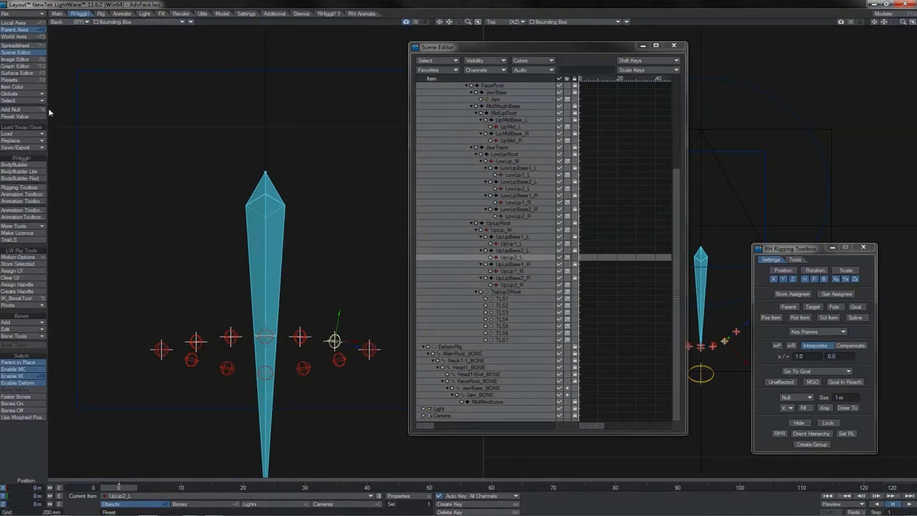
# Add eleven nulls named TLT1 to TLT11.
pyautogui.click(37, 112)
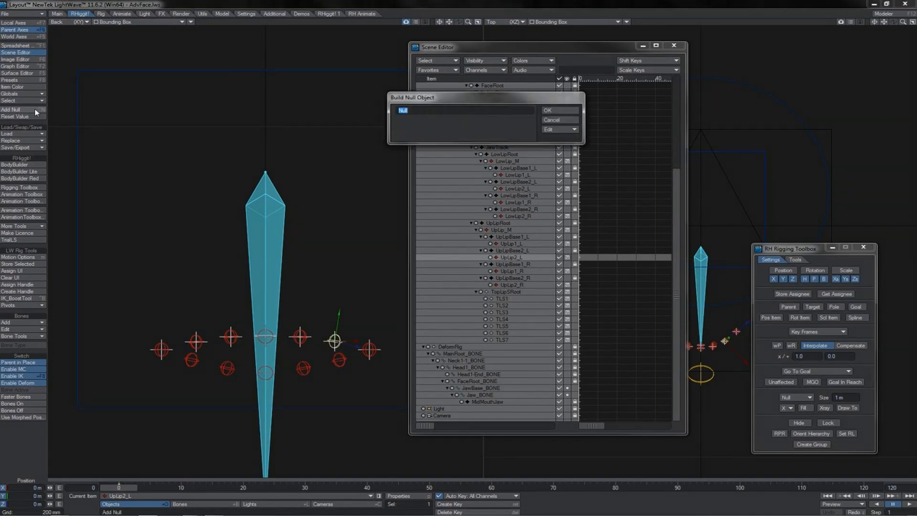
pyautogui.write('TLT1')
pyautogui.press('Return')
pyautogui.click(36, 112)
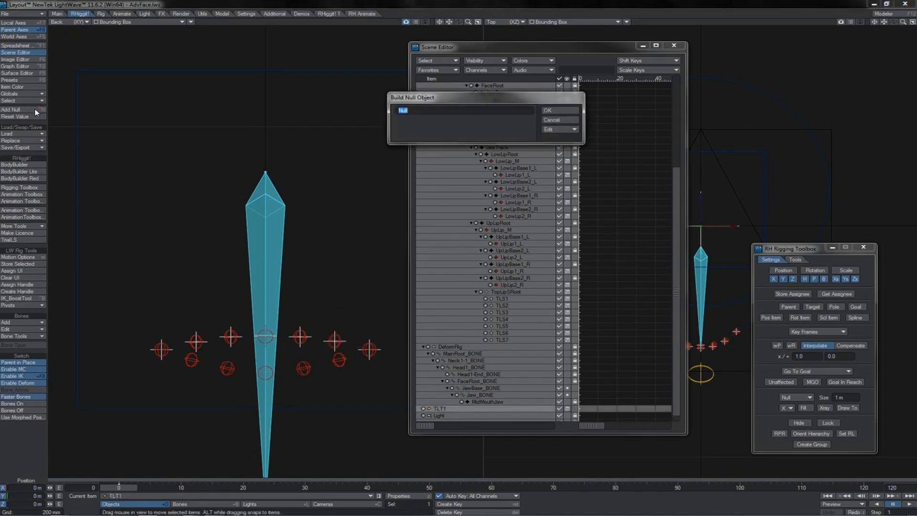
pyautogui.write('TLT')
pyautogui.write('2')
pyautogui.press('Return')
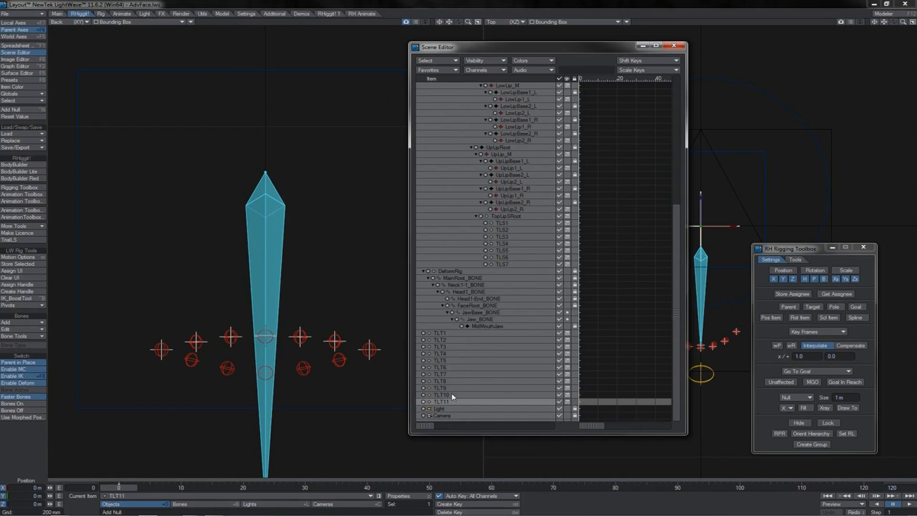
# Add a null named TLTRoot and parent TLT1 to TLT11 under it.
pyautogui.keyDown('shift'); pyautogui.click(442, 336); pyautogui.keyUp('shift')
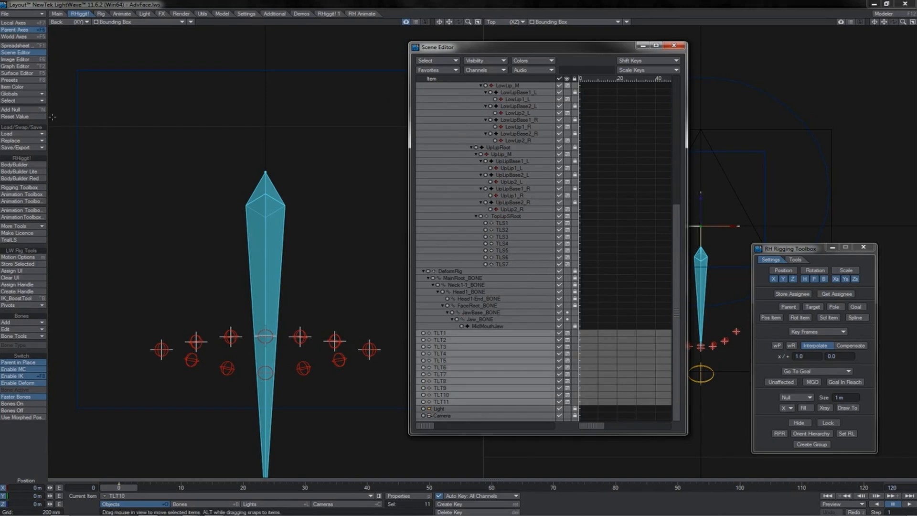
pyautogui.click(30, 110)
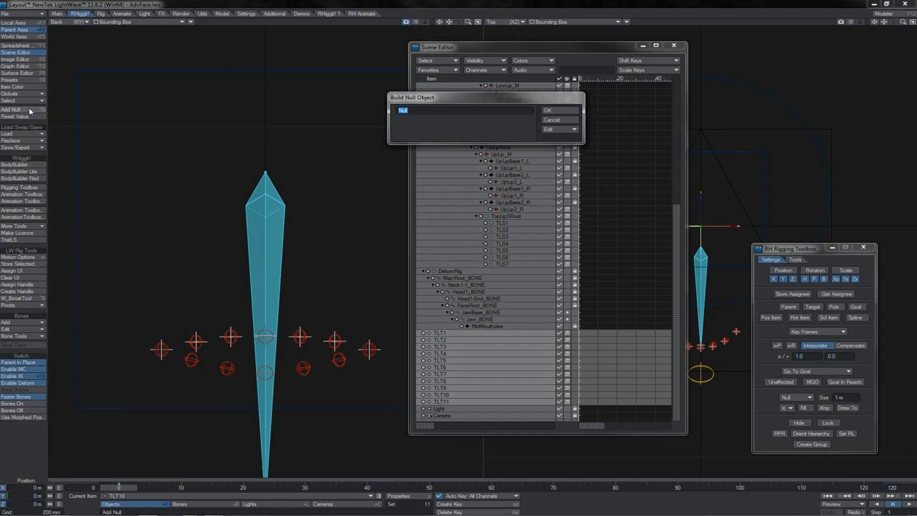
pyautogui.write('TLTRoot')
pyautogui.press('Return')
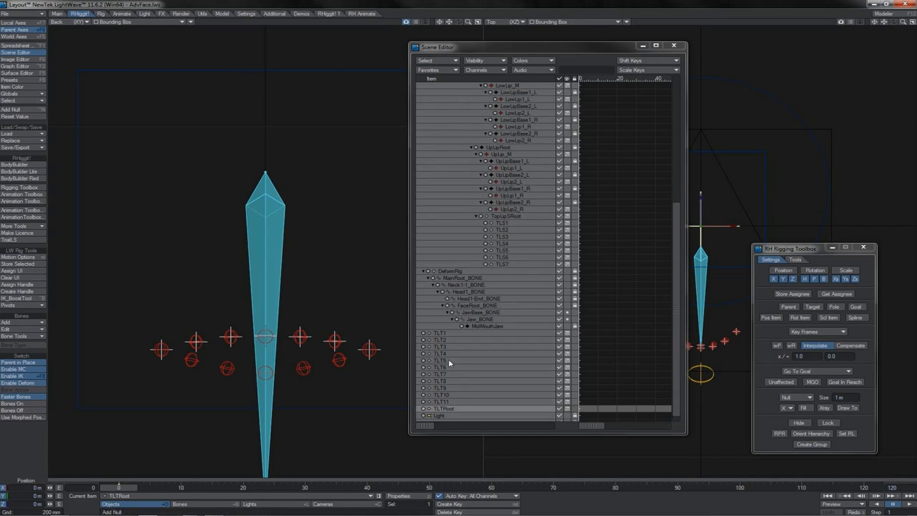
pyautogui.click(437, 334)
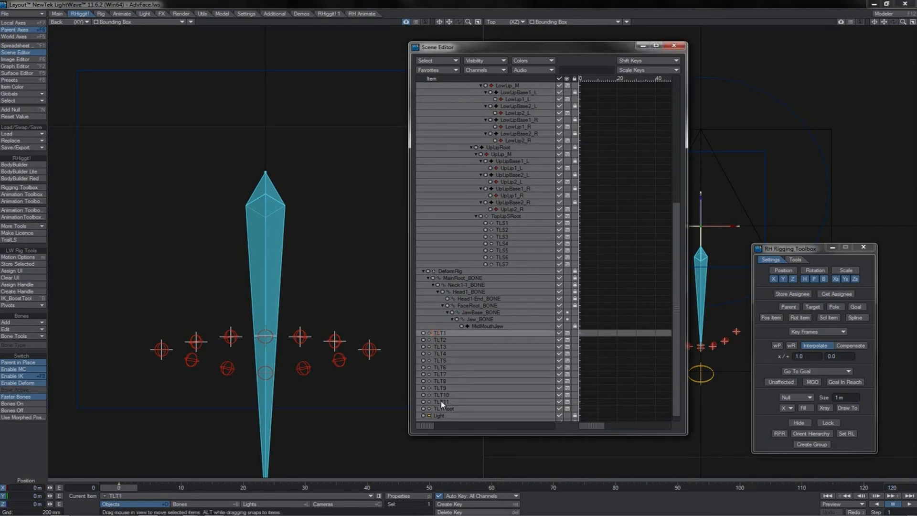
pyautogui.keyDown('shift'); pyautogui.click(440, 400); pyautogui.keyUp('shift')
pyautogui.moveTo(444, 408); pyautogui.dragTo(442, 408)
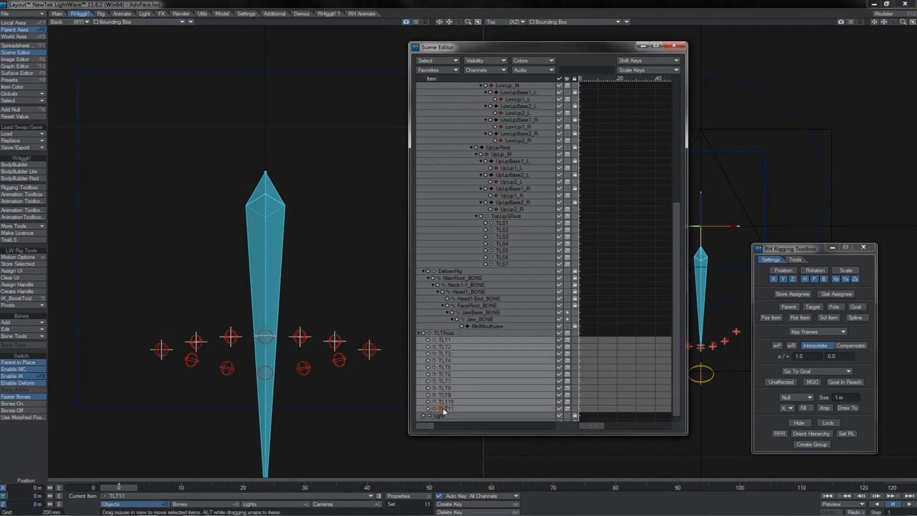
# Parent TLTRoot, with its TLT nulls, under UpLipRoot in the scene hierarchy.
pyautogui.click(418, 332)
pyautogui.click(420, 402)
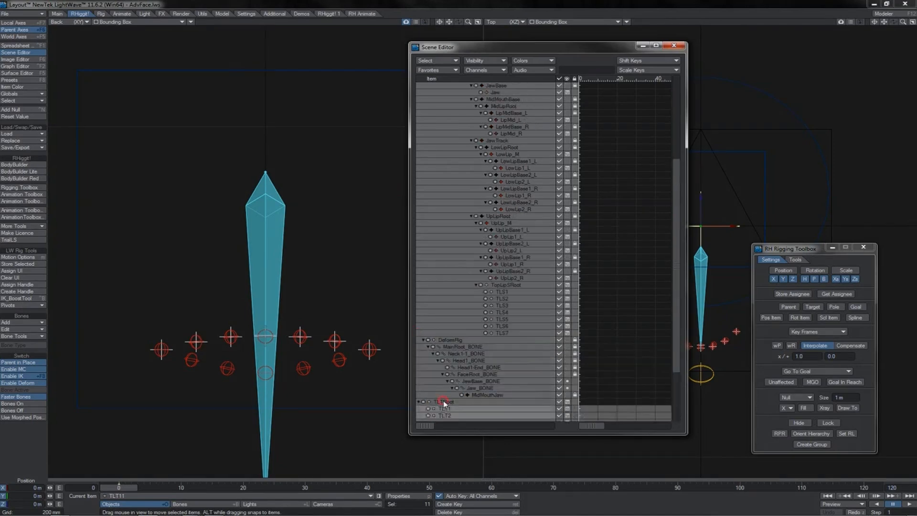
pyautogui.click(443, 401)
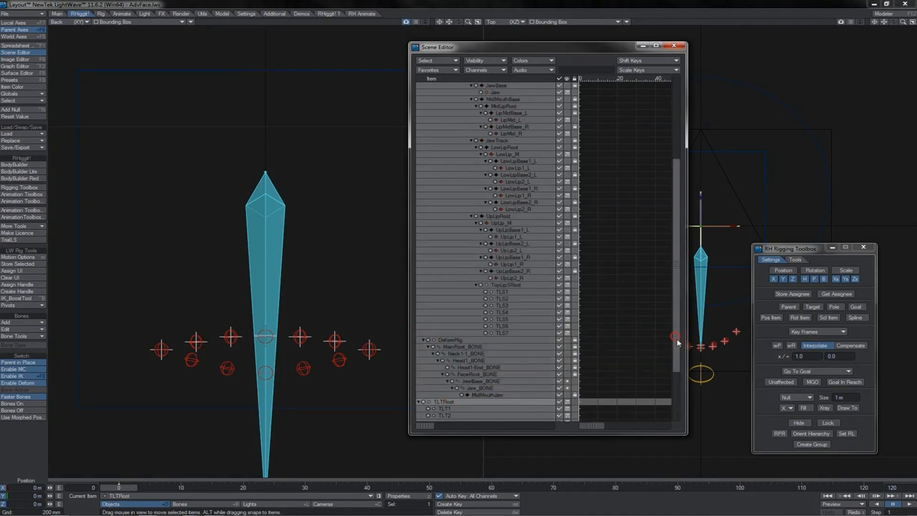
pyautogui.moveTo(677, 340); pyautogui.dragTo(681, 388)
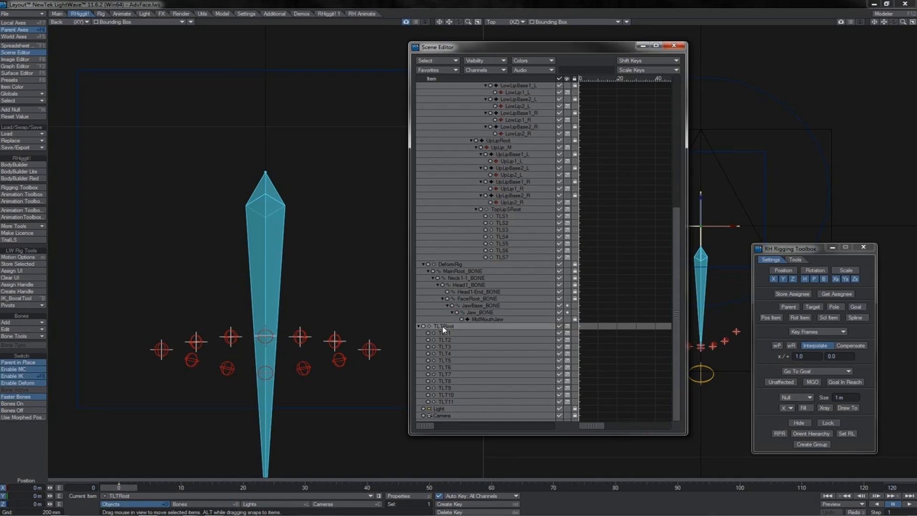
pyautogui.moveTo(445, 322); pyautogui.dragTo(498, 142)
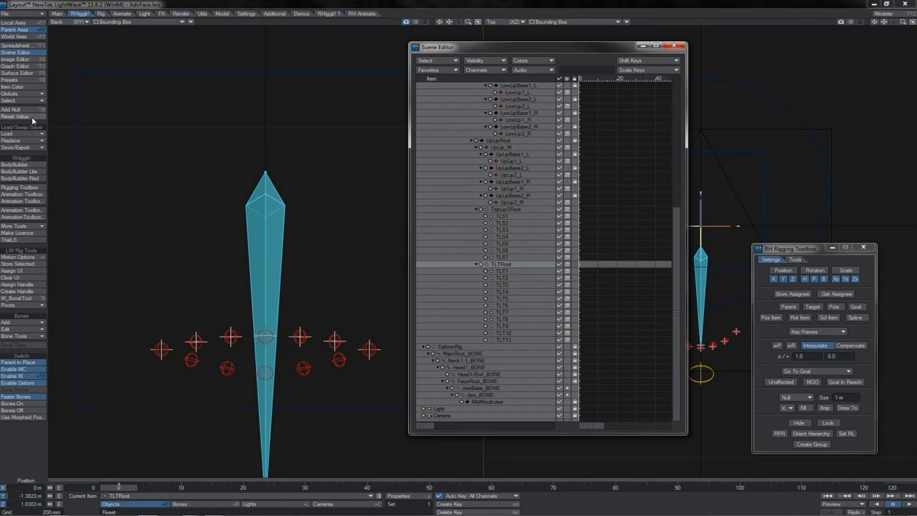
# Reset TLTRoot's values and move it onto TLS1 at the right mouth corner.
pyautogui.press('h')
pyautogui.click(33, 118)
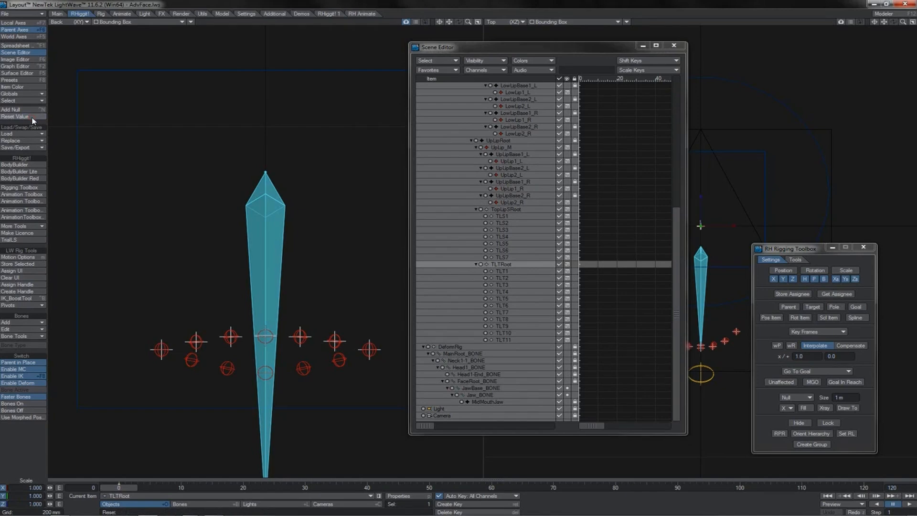
pyautogui.press('t')
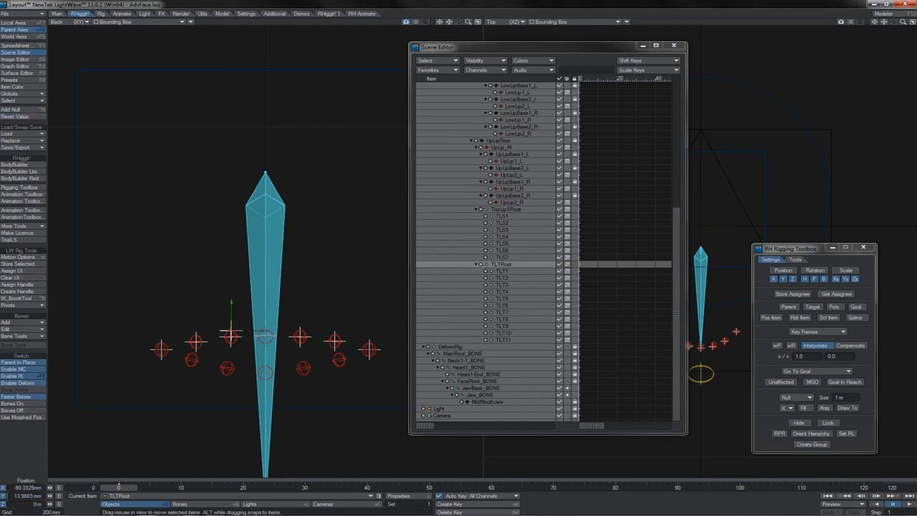
pyautogui.moveTo(163, 331)
pyautogui.mouseDown()
pyautogui.moveTo(166, 346)
pyautogui.moveTo(373, 332)
pyautogui.moveTo(210, 311)
pyautogui.moveTo(168, 328)
pyautogui.moveTo(164, 343)
pyautogui.mouseUp()
pyautogui.click(502, 217)
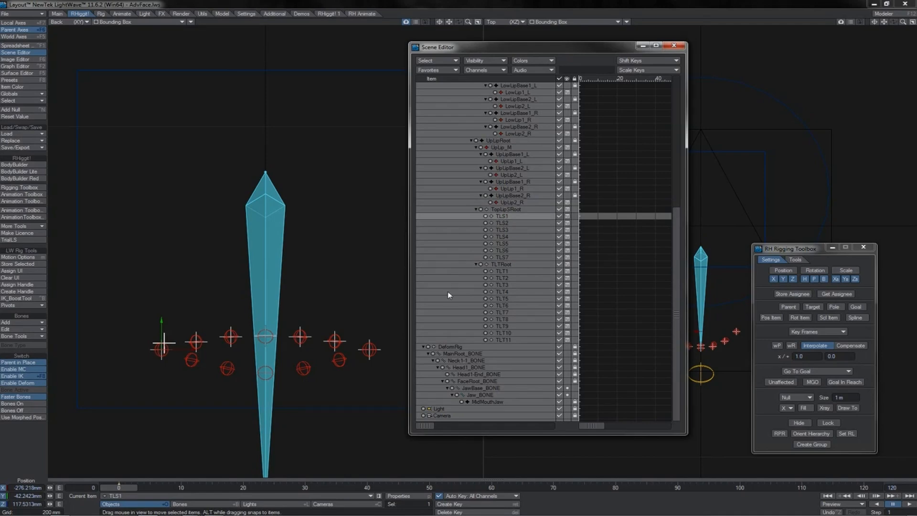
pyautogui.click(507, 265)
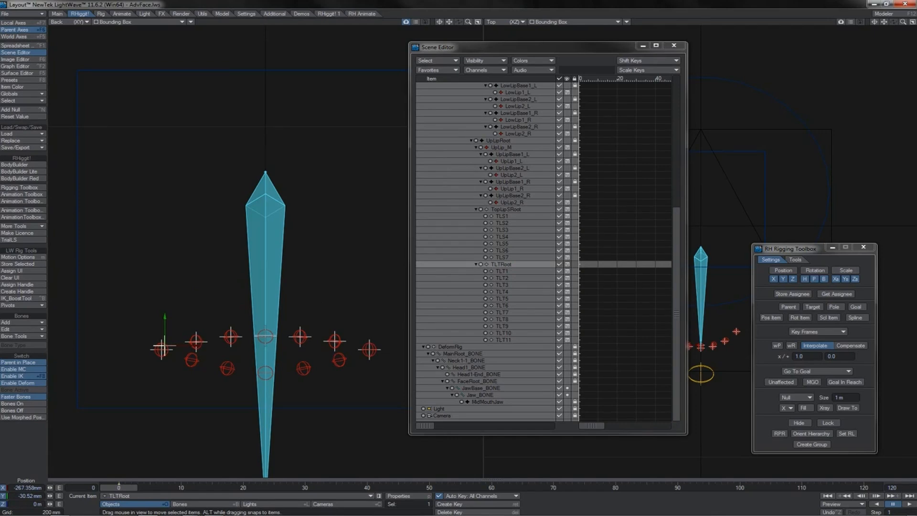
# Parent TLT2 through TLT11 each under the preceding null to form a single chain from TLT1.
pyautogui.click(505, 277)
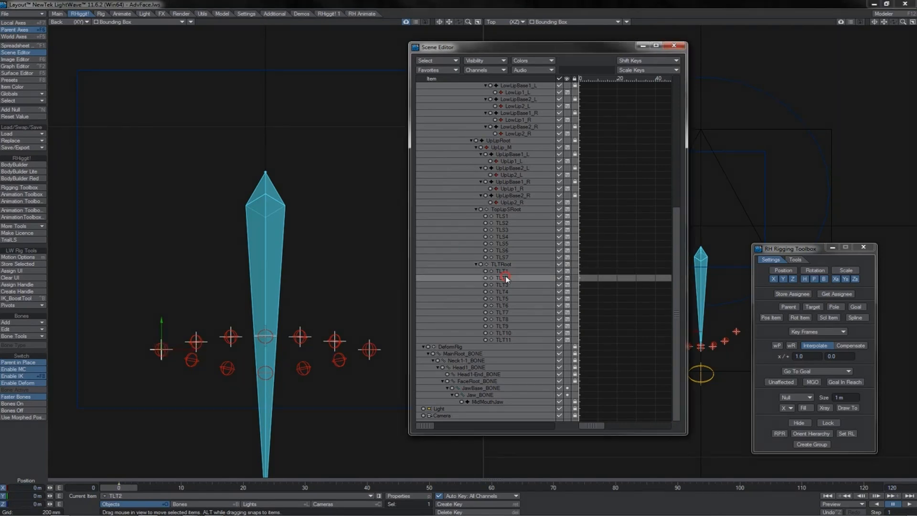
pyautogui.moveTo(504, 280); pyautogui.dragTo(524, 305)
pyautogui.click(505, 292)
pyautogui.click(505, 318)
pyautogui.moveTo(505, 339); pyautogui.dragTo(546, 334)
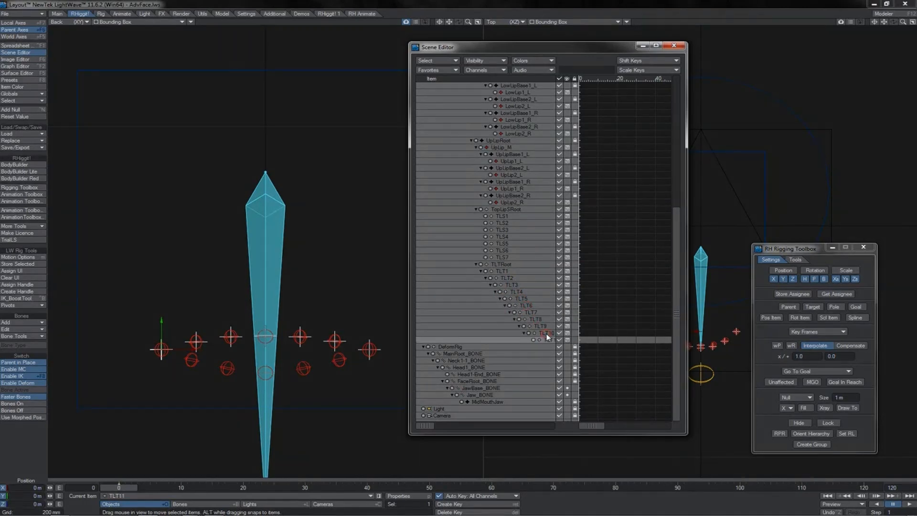
# Set TopLipSRoot as the spline control for all nulls from TLT1 to TLT11.
pyautogui.keyDown('shift'); pyautogui.click(502, 271); pyautogui.keyUp('shift')
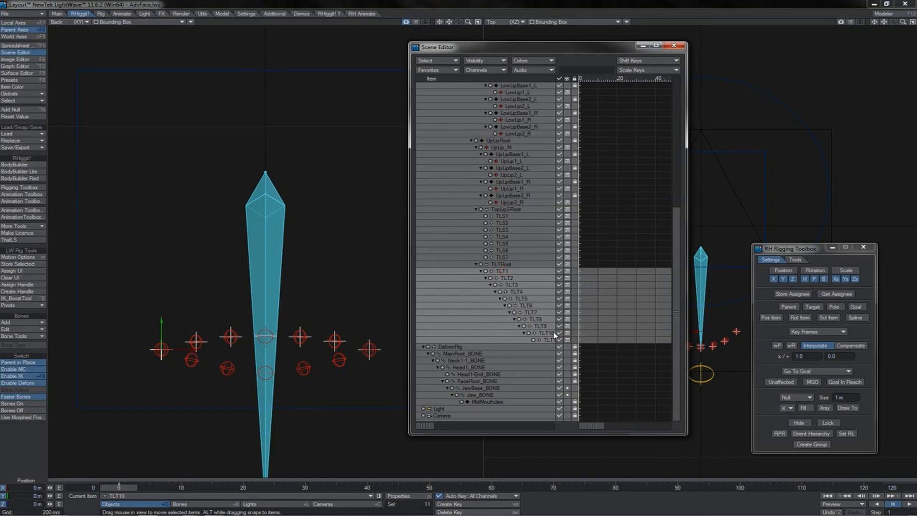
pyautogui.press('m')
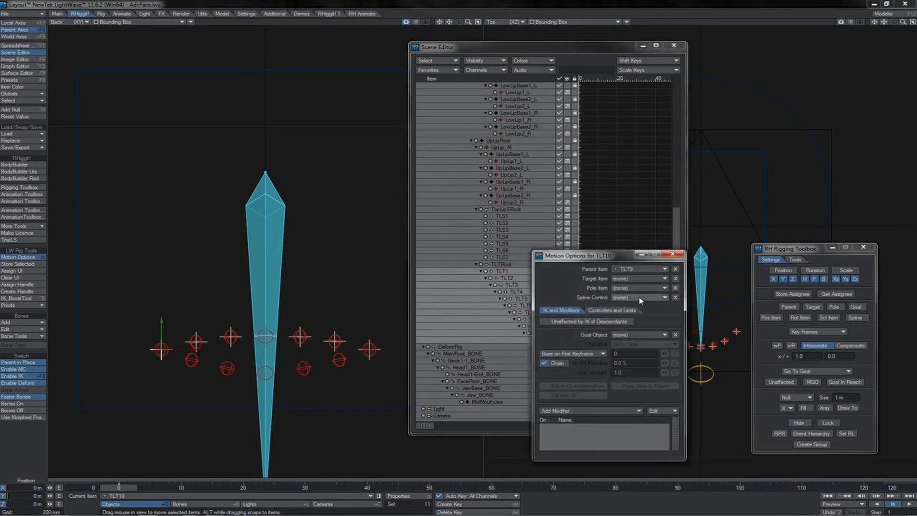
pyautogui.click(641, 297)
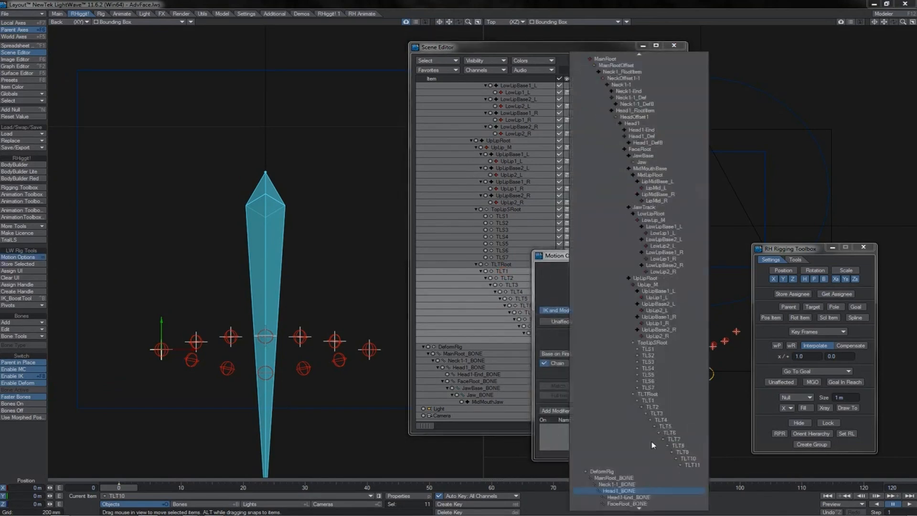
pyautogui.click(659, 343)
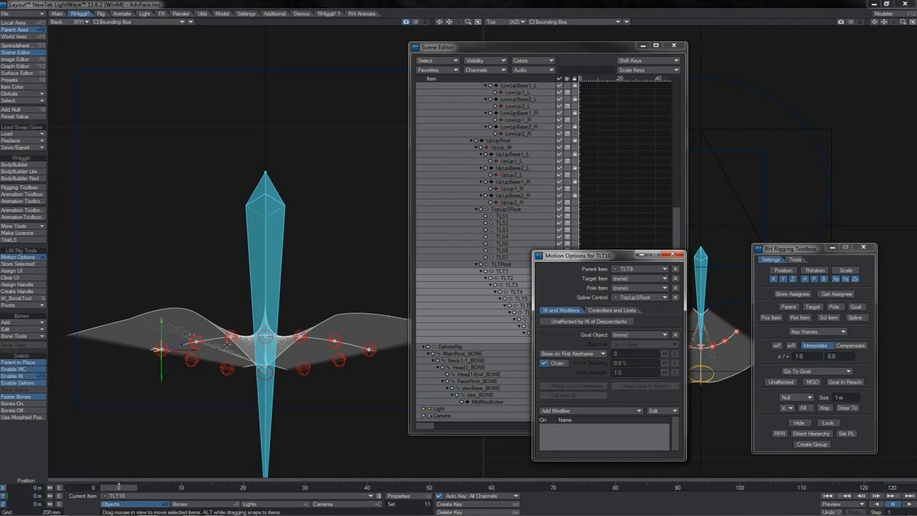
# Inspect the spline ribbon in perspective, test it by moving UpLip1_R up slightly, and undo the move.
pyautogui.click(437, 5)
pyautogui.press('4')
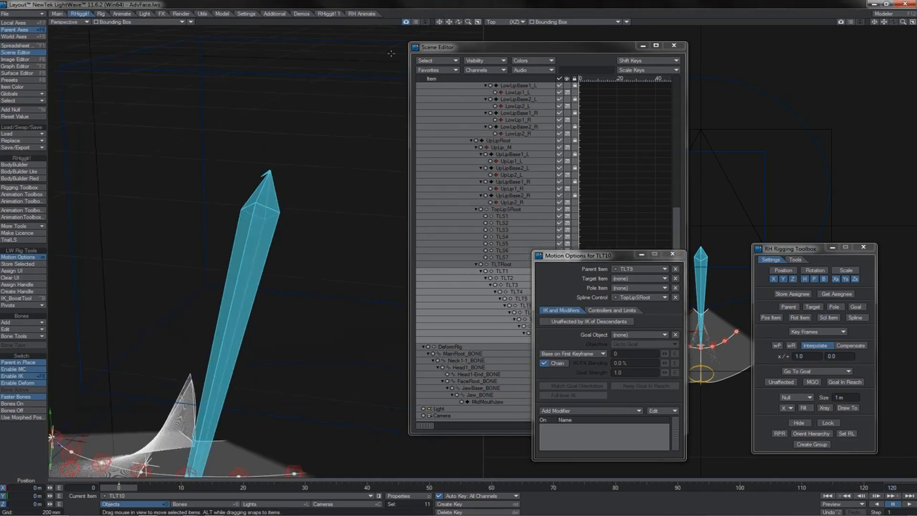
pyautogui.moveTo(458, 22); pyautogui.dragTo(444, 38)
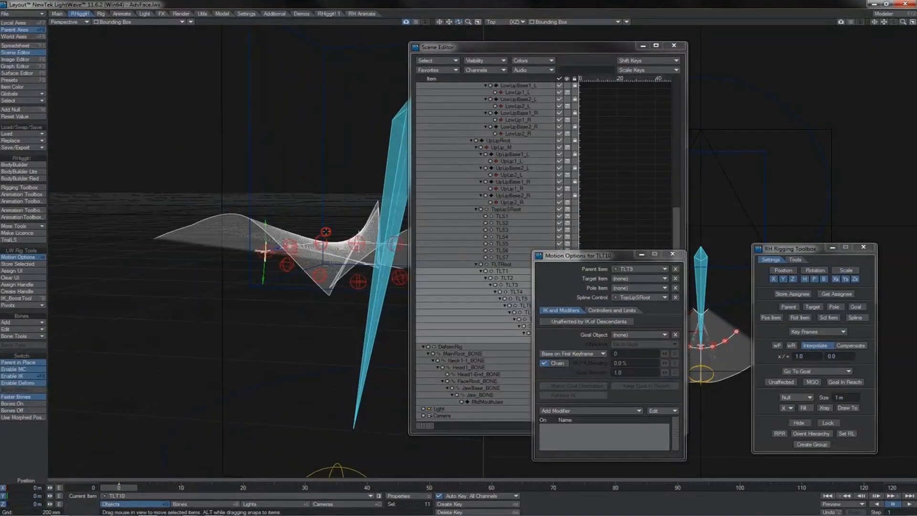
pyautogui.press('1')
pyautogui.click(333, 229)
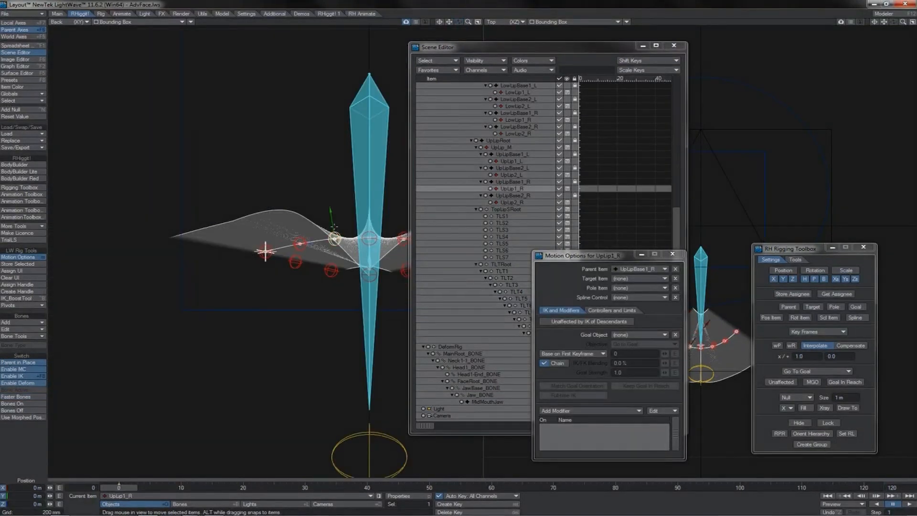
pyautogui.moveTo(334, 226); pyautogui.dragTo(334, 220)
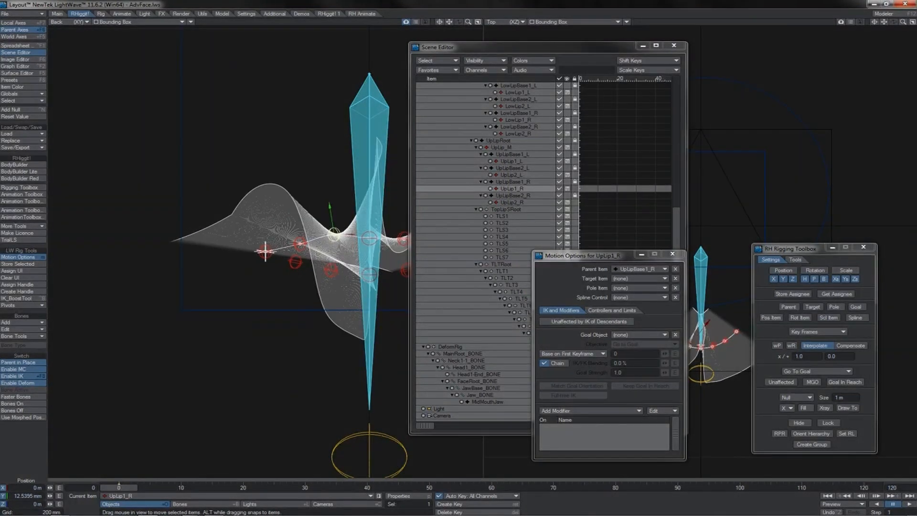
pyautogui.hotkey('ctrl', 'z')
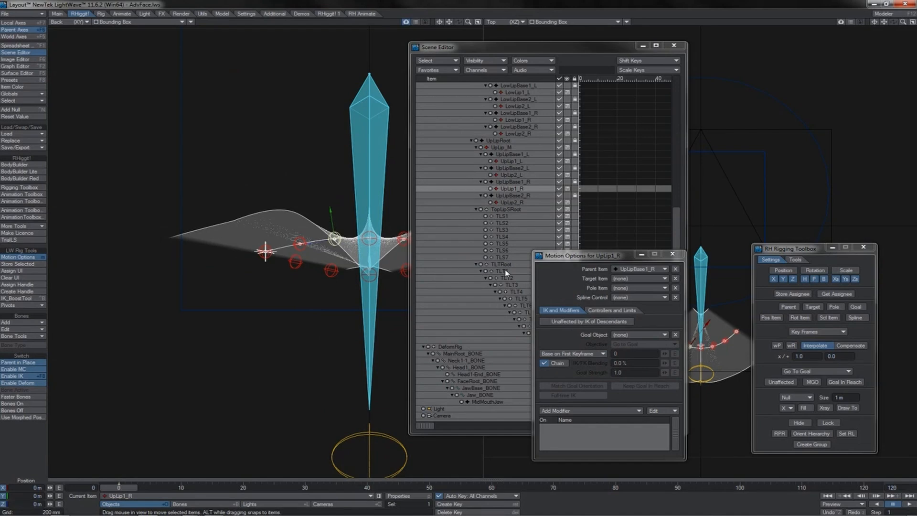
# Change the OpenGL display of spline controls to Curve in the preferences.
pyautogui.press('d')
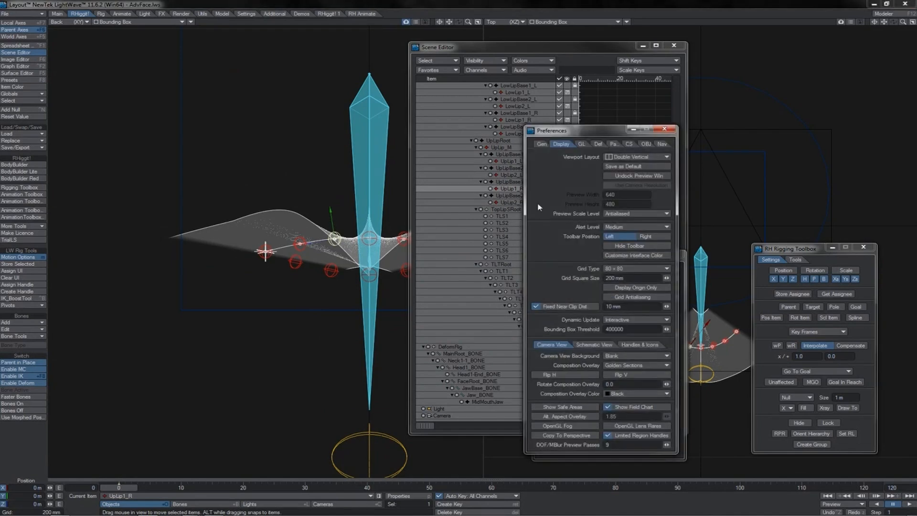
pyautogui.click(581, 143)
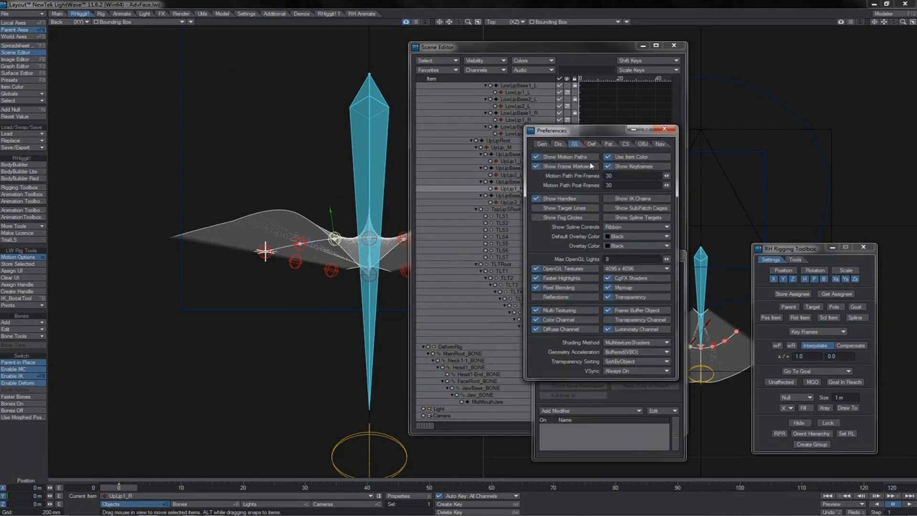
pyautogui.click(617, 228)
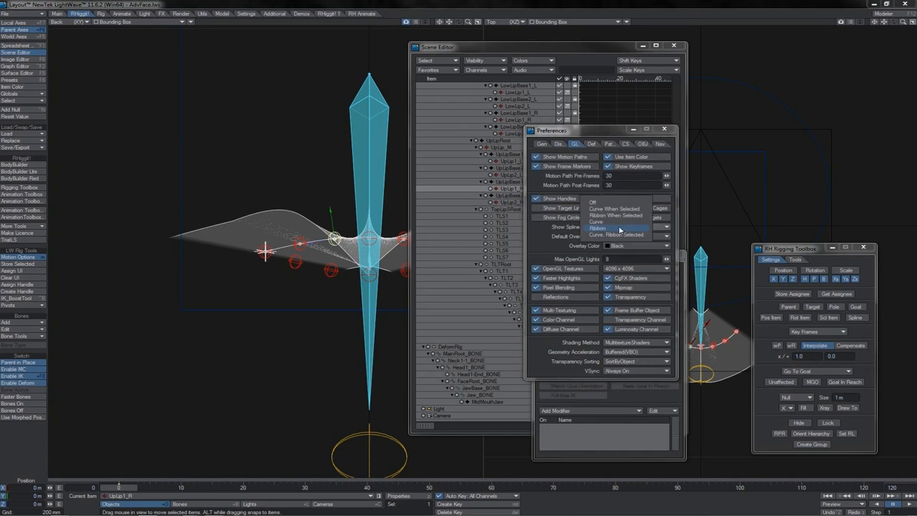
pyautogui.click(607, 222)
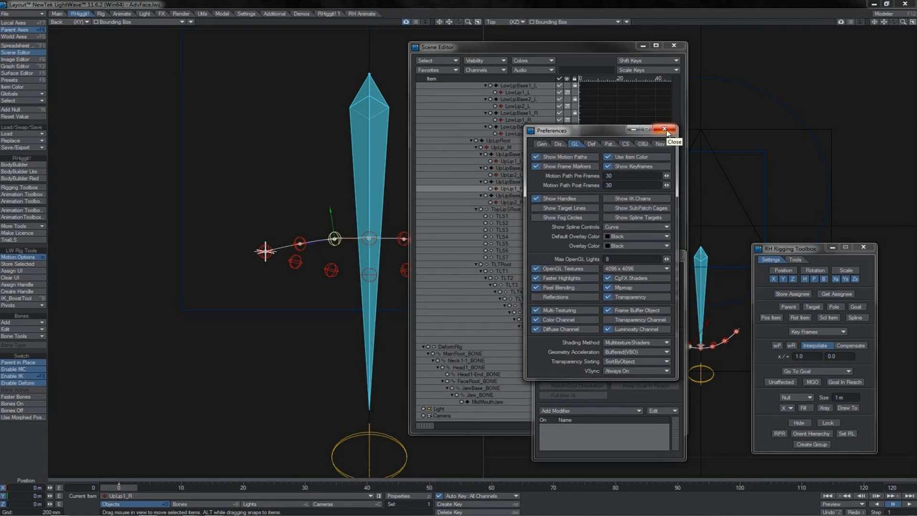
pyautogui.click(667, 133)
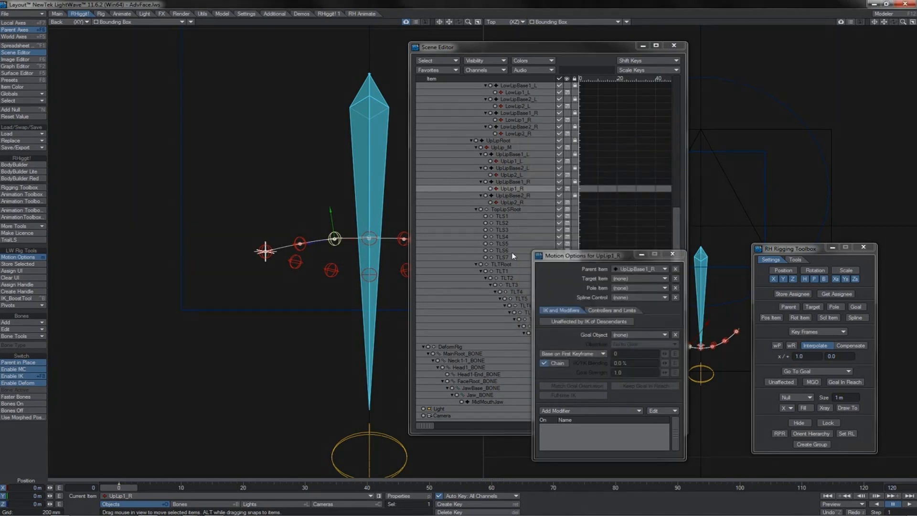
# Set the spline fit of TLT1 to TLT11 to Fit To Spline.
pyautogui.click(506, 272)
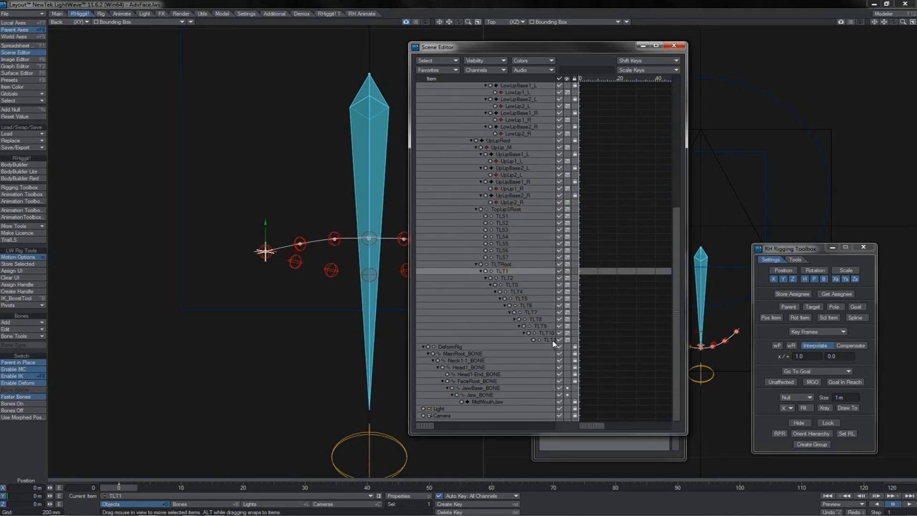
pyautogui.keyDown('shift'); pyautogui.click(549, 340); pyautogui.keyUp('shift')
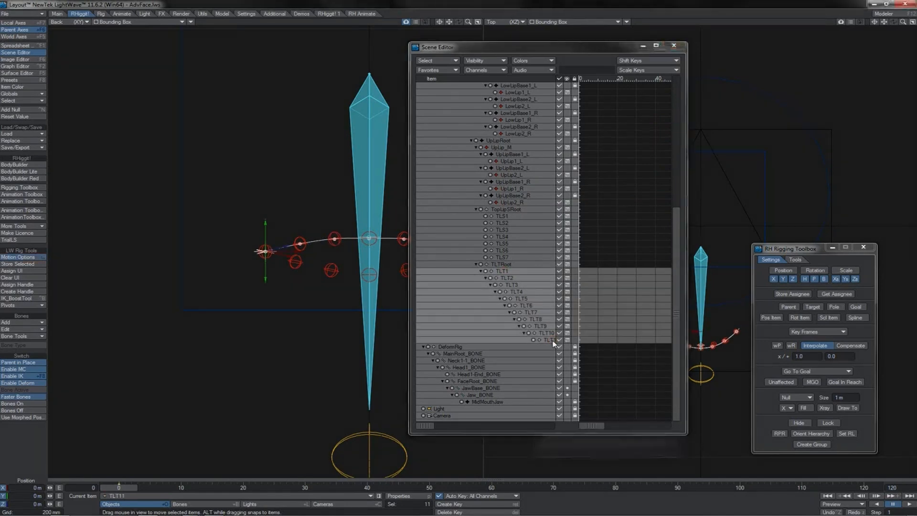
pyautogui.press('m')
pyautogui.click(615, 311)
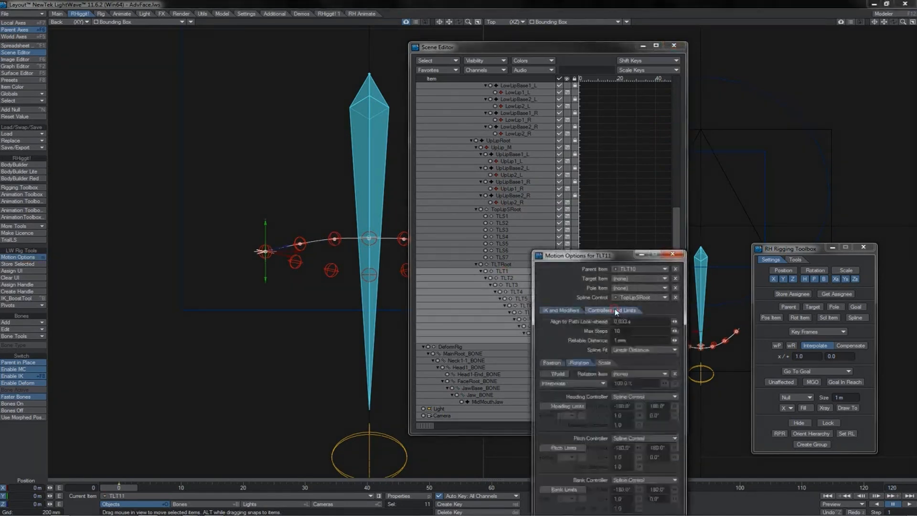
pyautogui.click(627, 351)
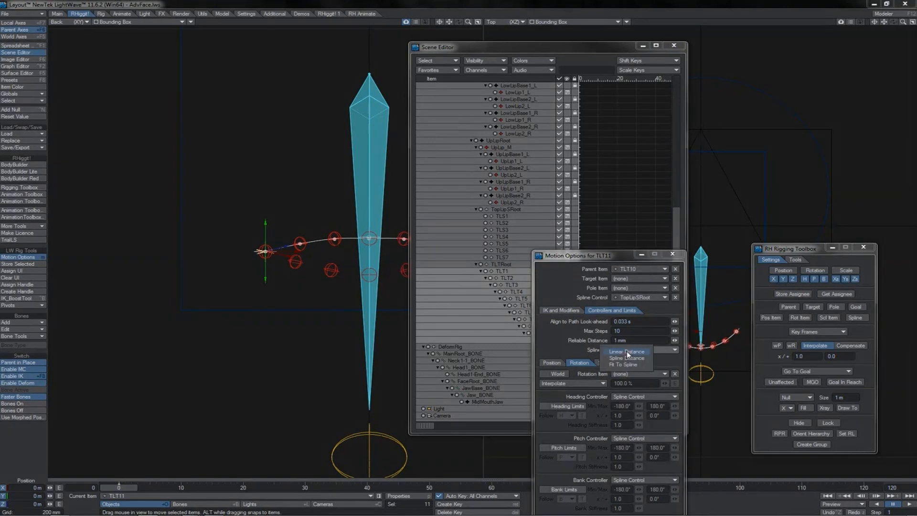
pyautogui.click(625, 364)
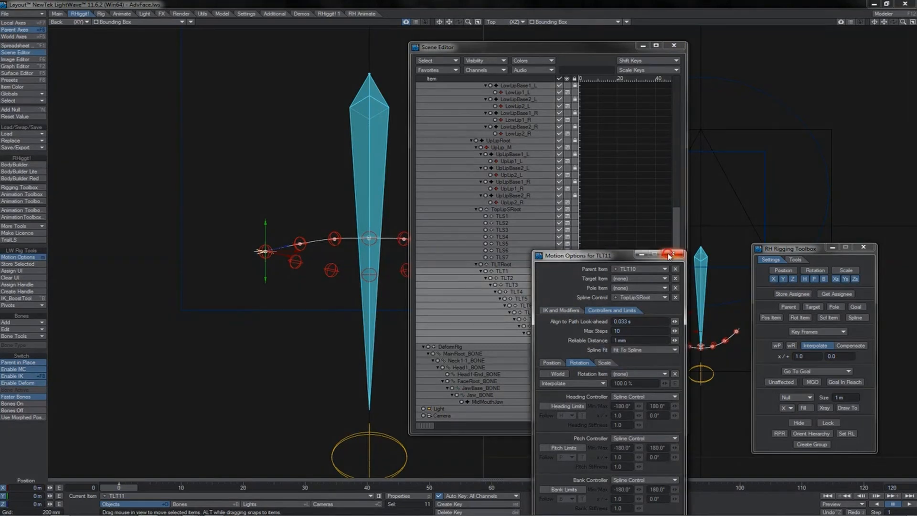
pyautogui.click(672, 254)
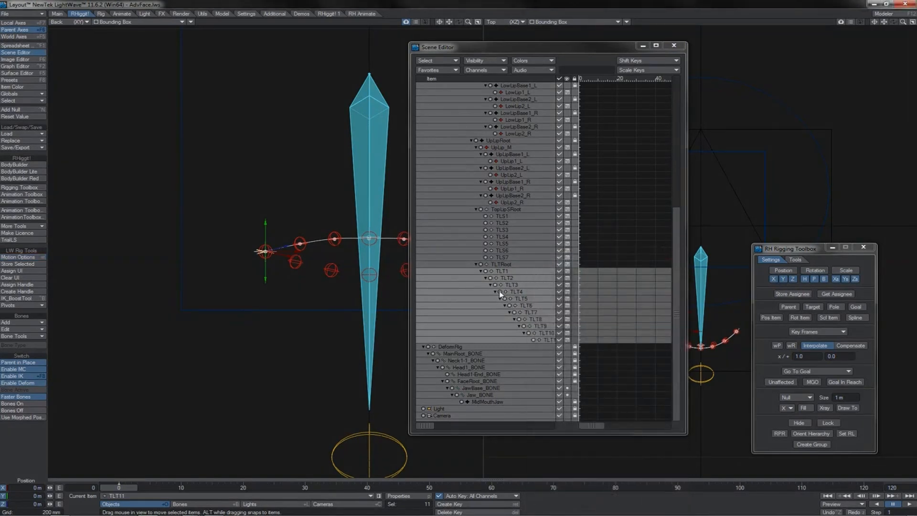
# Set the Z position of TLT2 to TLT11 to 10 mm and uncover the whole lip spline in the back view.
pyautogui.click(507, 279)
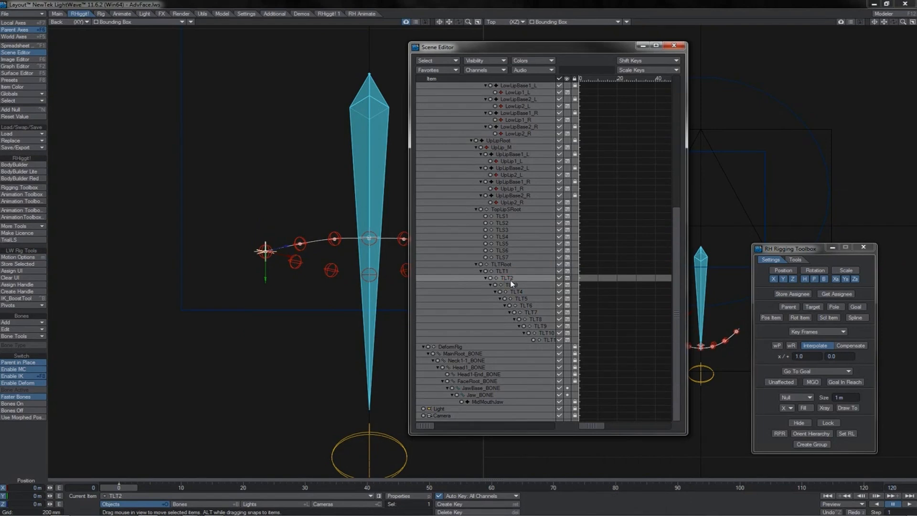
pyautogui.keyDown('shift'); pyautogui.click(547, 340); pyautogui.keyUp('shift')
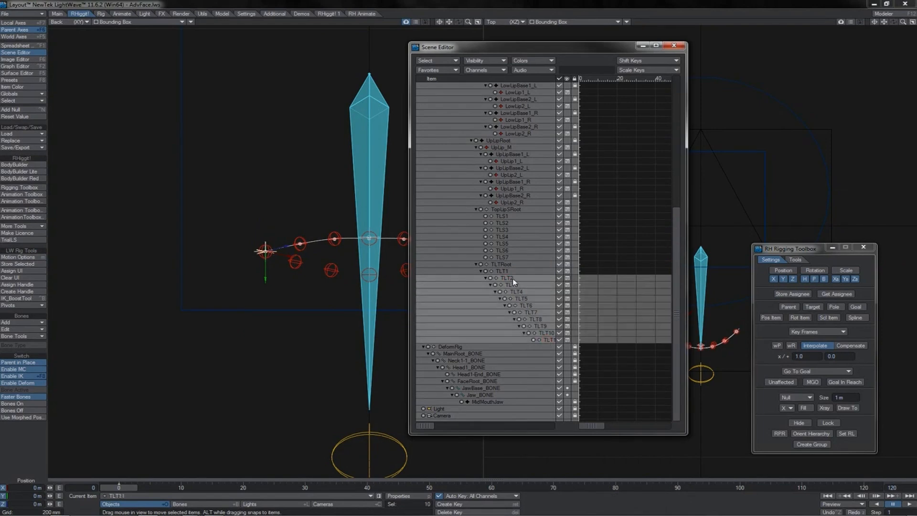
pyautogui.click(37, 503)
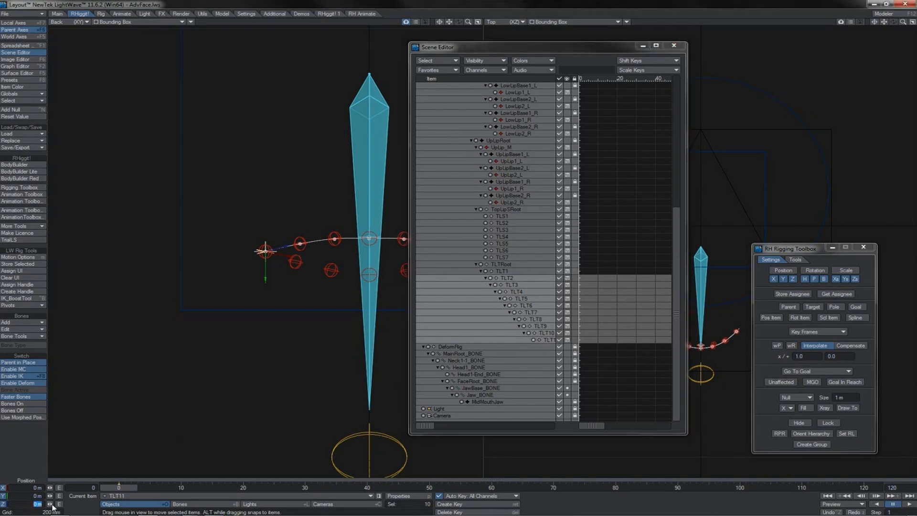
pyautogui.write('10mm')
pyautogui.press('Return')
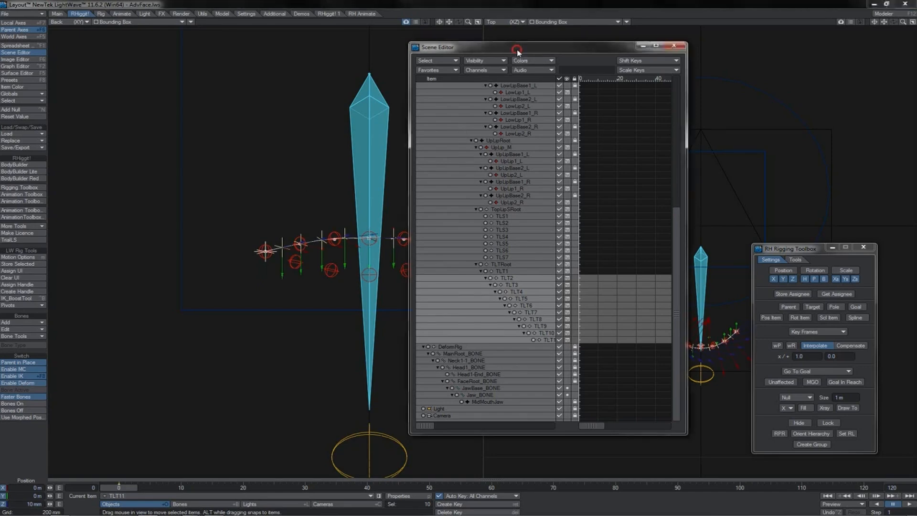
pyautogui.moveTo(517, 47); pyautogui.dragTo(675, 38)
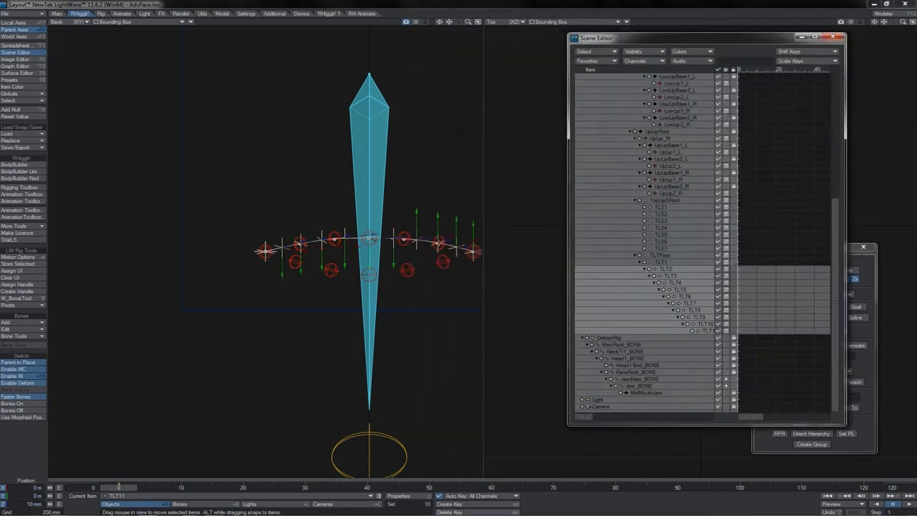
# Test the upper-lip null chain by moving UpLip1_L up and returning it to its original place.
pyautogui.click(405, 237)
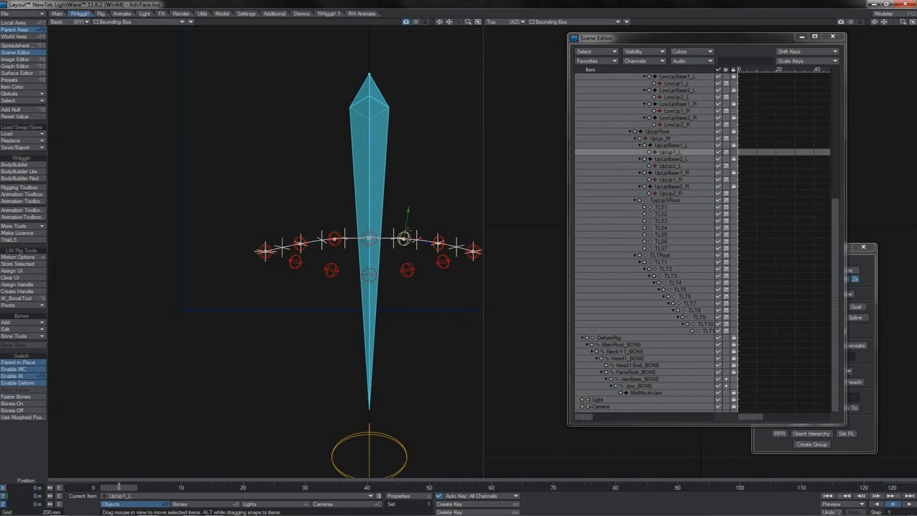
pyautogui.moveTo(406, 213); pyautogui.dragTo(404, 239)
# Add a child bone named UpLipRoot_BONE under FaceRoot_BONE.
pyautogui.click(636, 372)
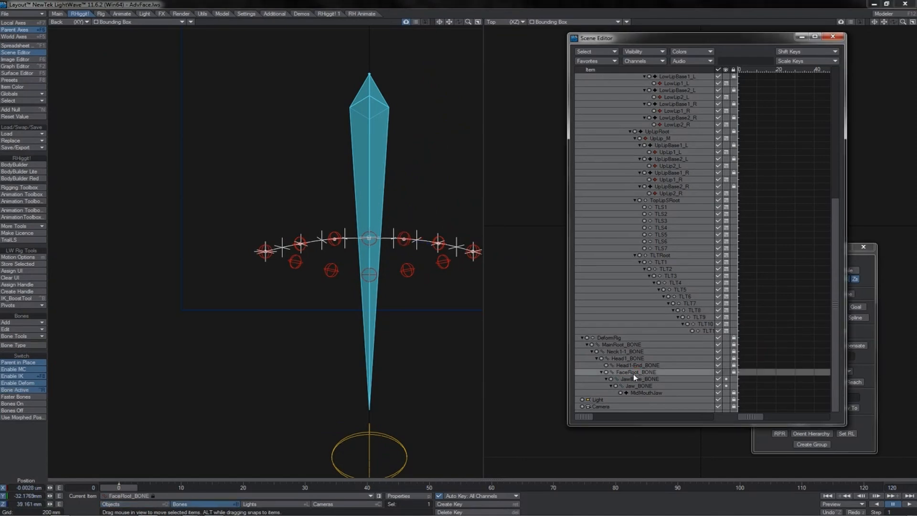
pyautogui.press('=')
pyautogui.press('Home')
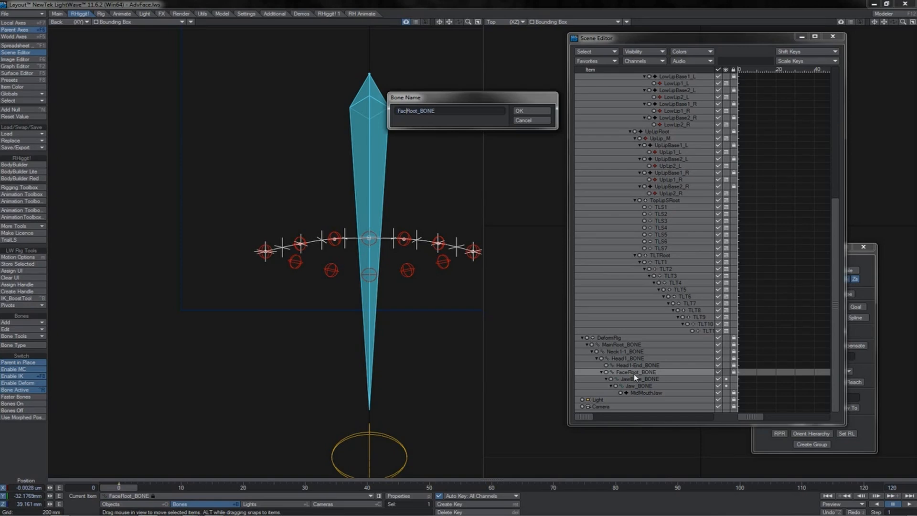
pyautogui.press('Delete')
pyautogui.press('Delete')
pyautogui.press('Delete')
pyautogui.press('Delete')
pyautogui.write('UpLip')
pyautogui.press('Return')
# Place UpLipRoot_BONE on TLT1 at the mouth-corner end of the lip spline and set its heading to -90°.
pyautogui.moveTo(298, 117); pyautogui.dragTo(265, 249)
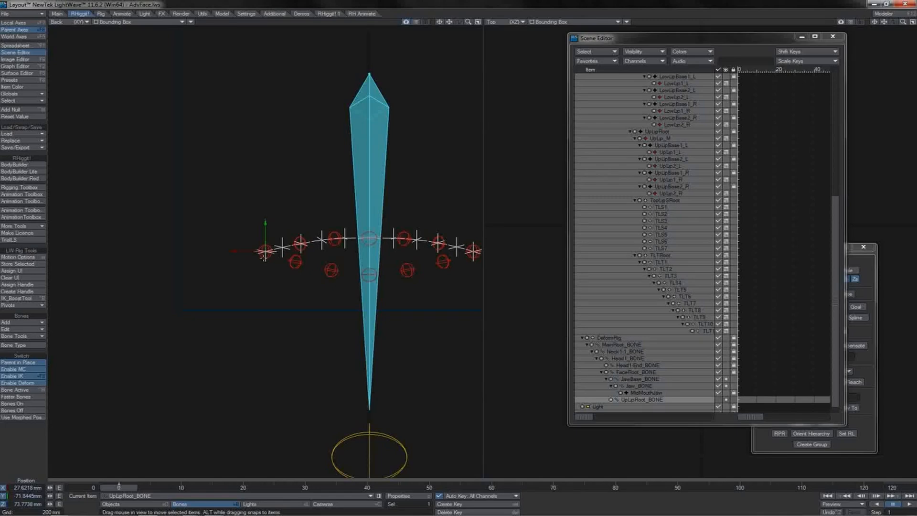
pyautogui.press('1')
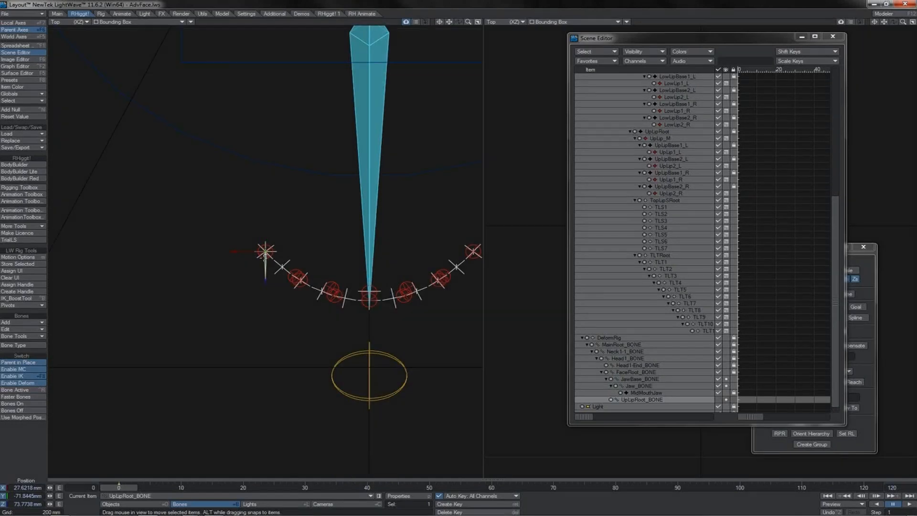
pyautogui.press('y')
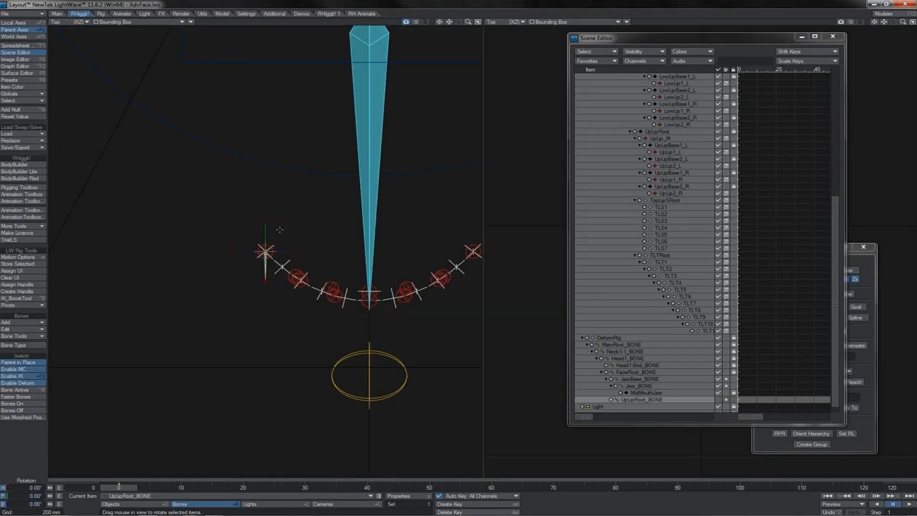
pyautogui.moveTo(283, 224); pyautogui.dragTo(250, 226)
pyautogui.moveTo(293, 268); pyautogui.dragTo(298, 250)
pyautogui.moveTo(19, 487); pyautogui.dragTo(47, 486)
pyautogui.write('-90')
pyautogui.press('Return')
pyautogui.press('4')
pyautogui.press('1')
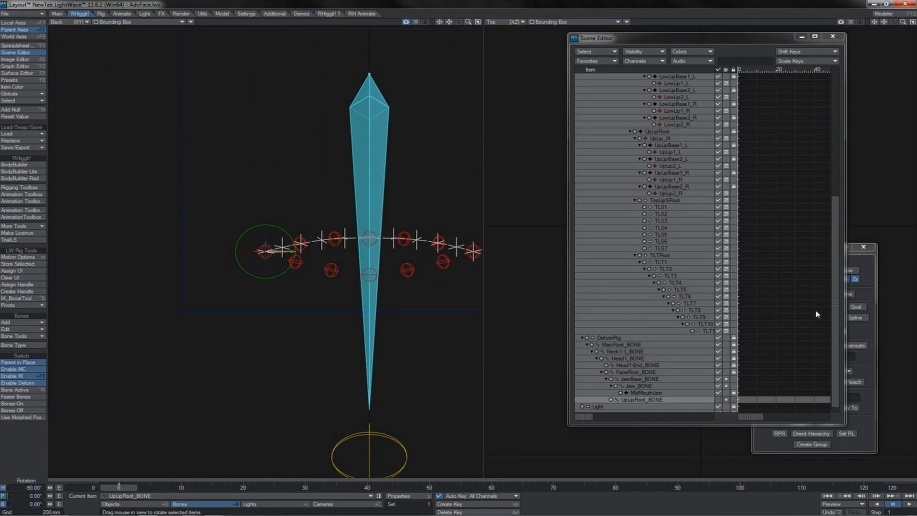
# Create ten child bones under UpLipRoot_BONE, named UpLip1_BONE to UpLip10_BONE.
pyautogui.scroll(-1, 839, 317)
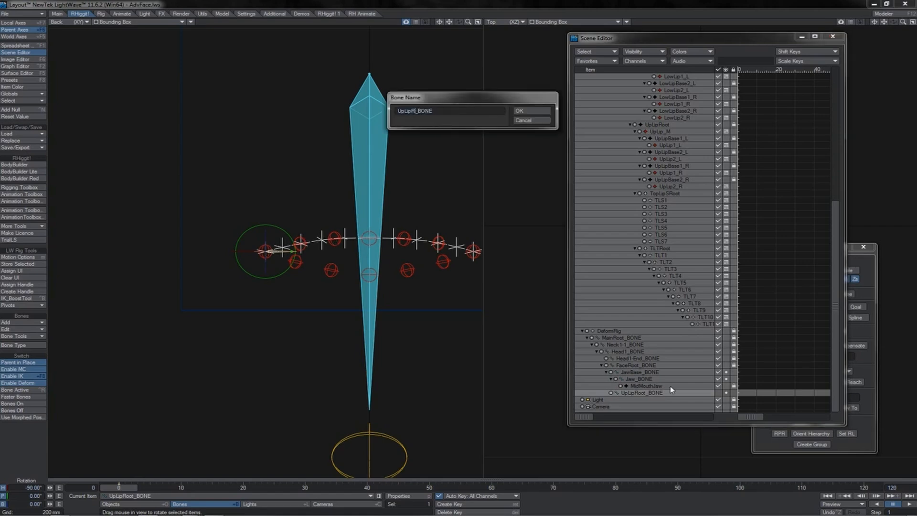
pyautogui.press('Return')
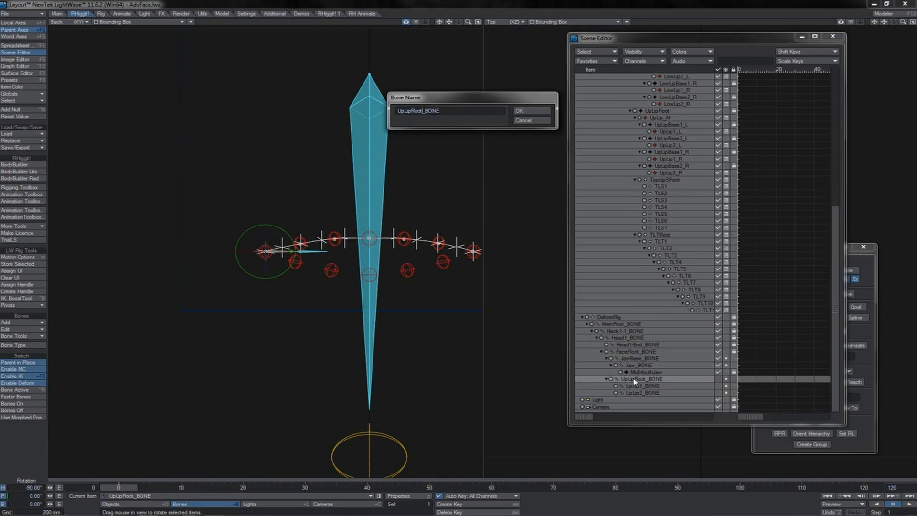
pyautogui.press('BackSpace')
pyautogui.press('BackSpace')
pyautogui.press('BackSpace')
pyautogui.press('Return')
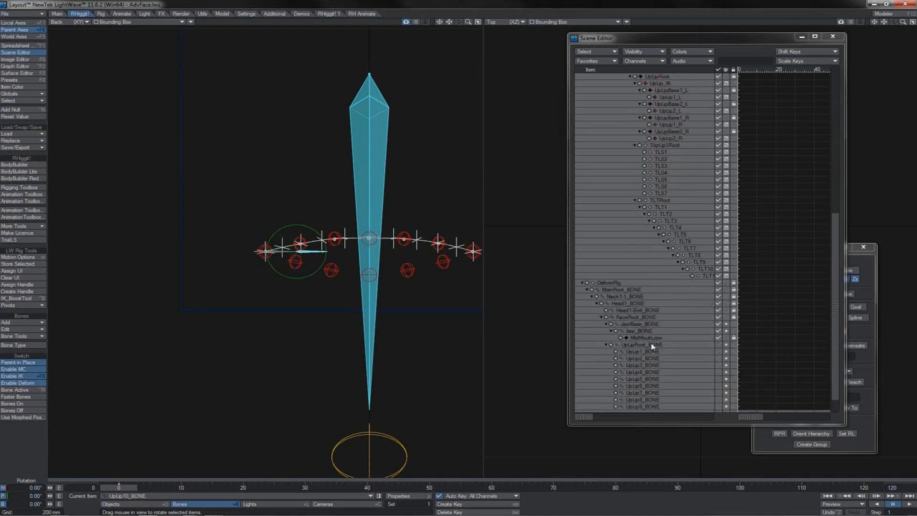
pyautogui.click(835, 353)
pyautogui.scroll(-1, 836, 363)
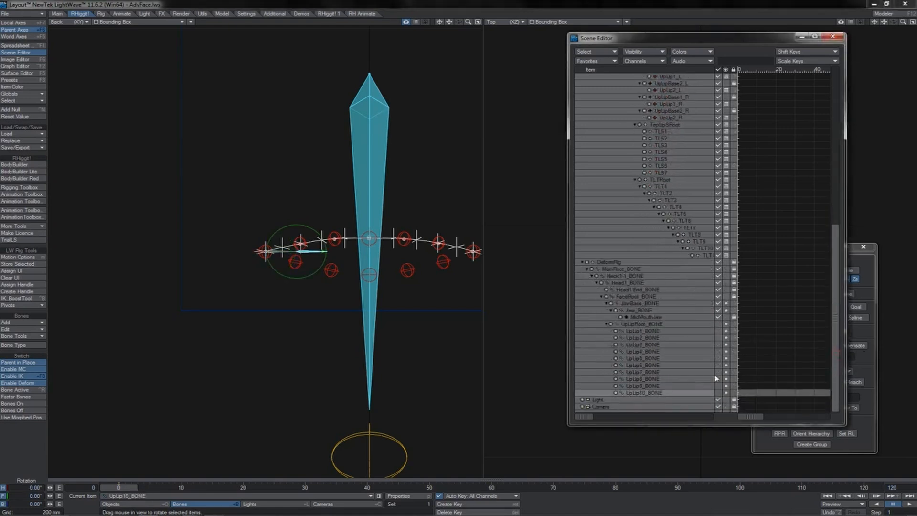
# Give each UpLip bone its own child bone, named UpLip1Tip_BONE to UpLip10Tip_BONE.
pyautogui.click(643, 331)
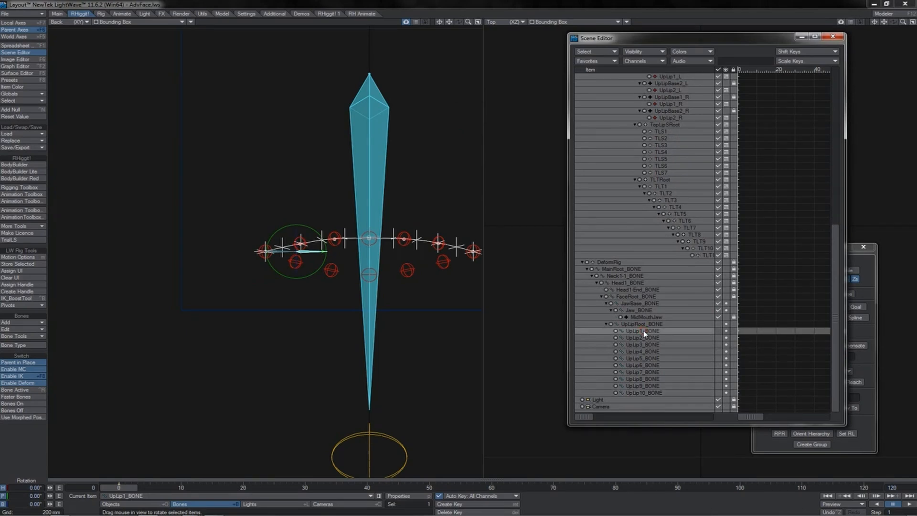
pyautogui.doubleClick(645, 334)
pyautogui.press('Left')
pyautogui.press('Left')
pyautogui.press('Left')
pyautogui.press('Left')
pyautogui.press('Left')
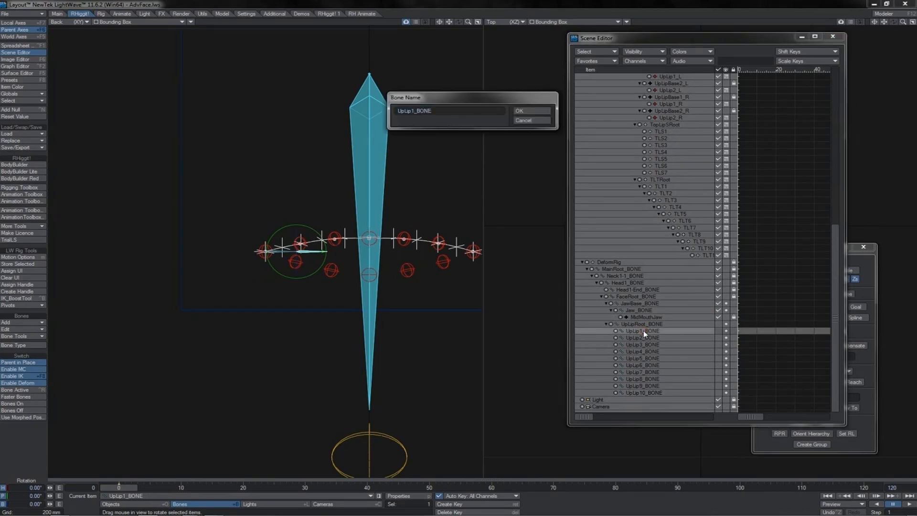
pyautogui.press('=')
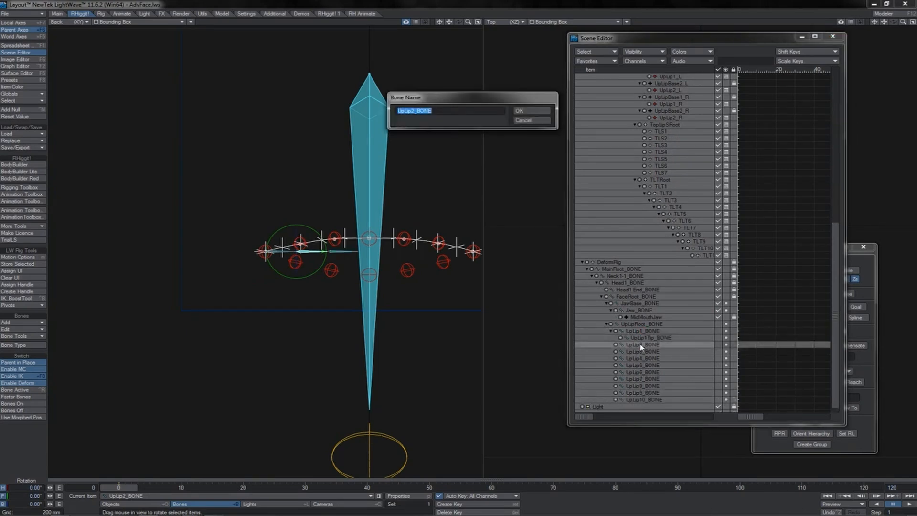
pyautogui.press('Left')
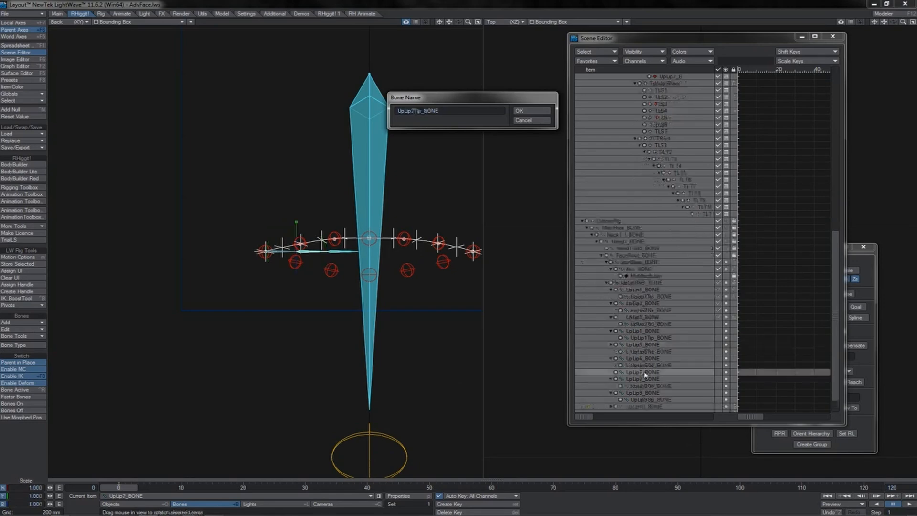
pyautogui.press('Return')
pyautogui.scroll(-2, 780, 327)
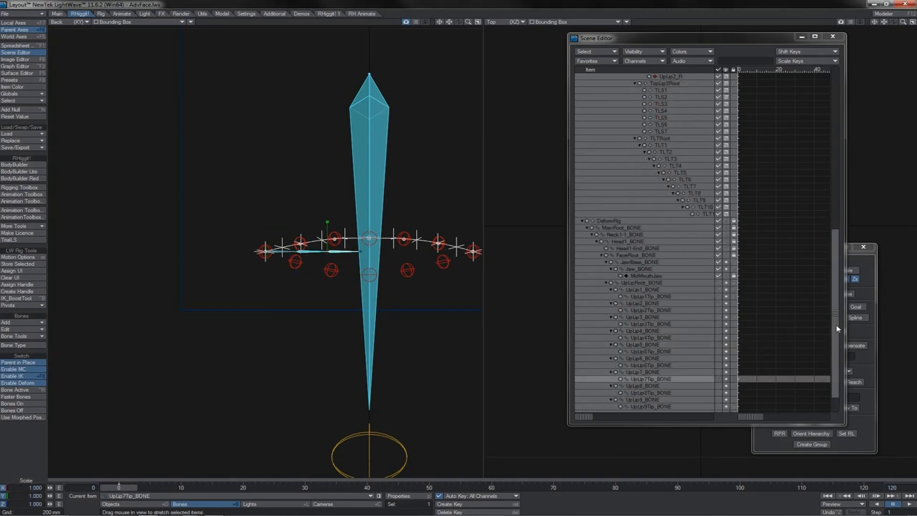
# Assign TLT1 to TLT10 as the position items of UpLip1_BONE to UpLip10_BONE, using world position.
pyautogui.click(628, 263)
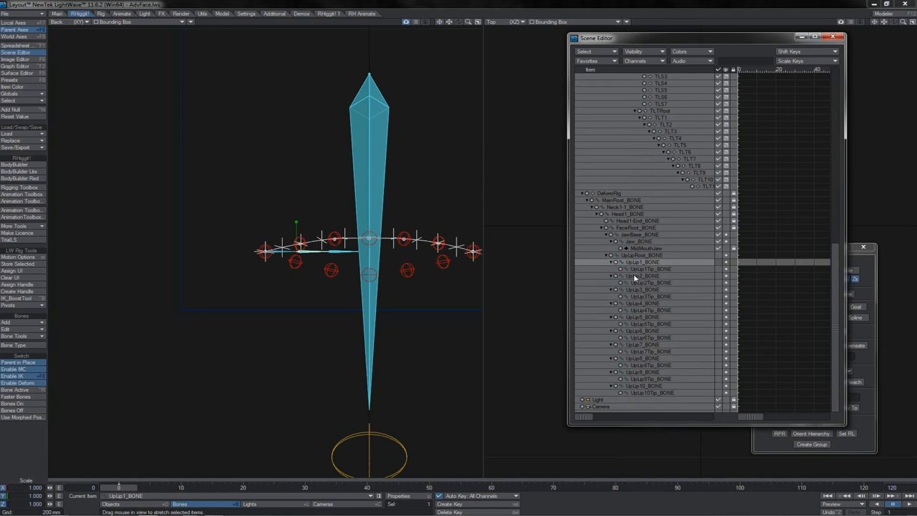
pyautogui.keyDown('ctrl'); pyautogui.click(634, 275); pyautogui.keyUp('ctrl')
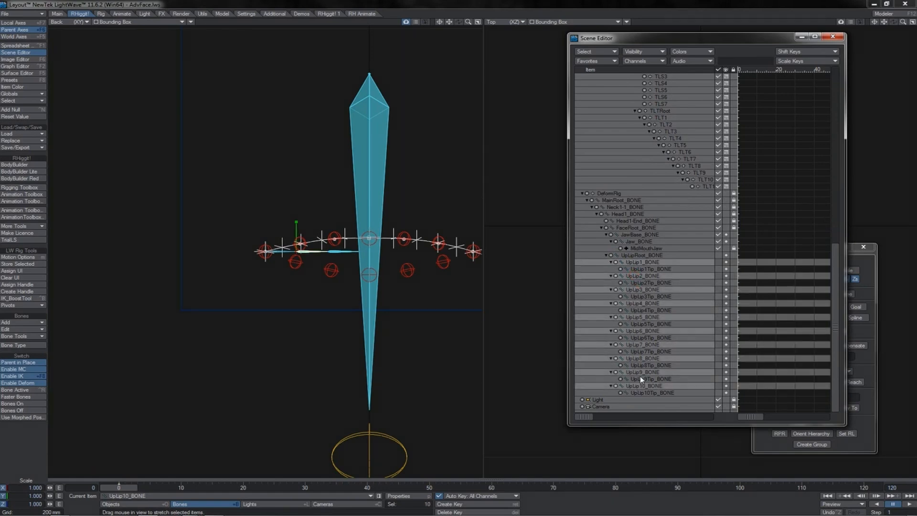
pyautogui.moveTo(665, 42); pyautogui.dragTo(555, 58)
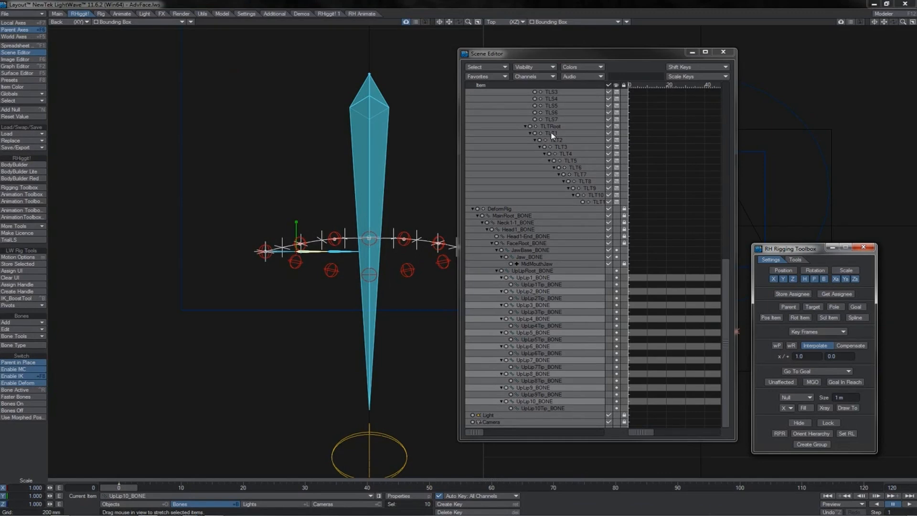
pyautogui.moveTo(552, 136); pyautogui.dragTo(595, 199)
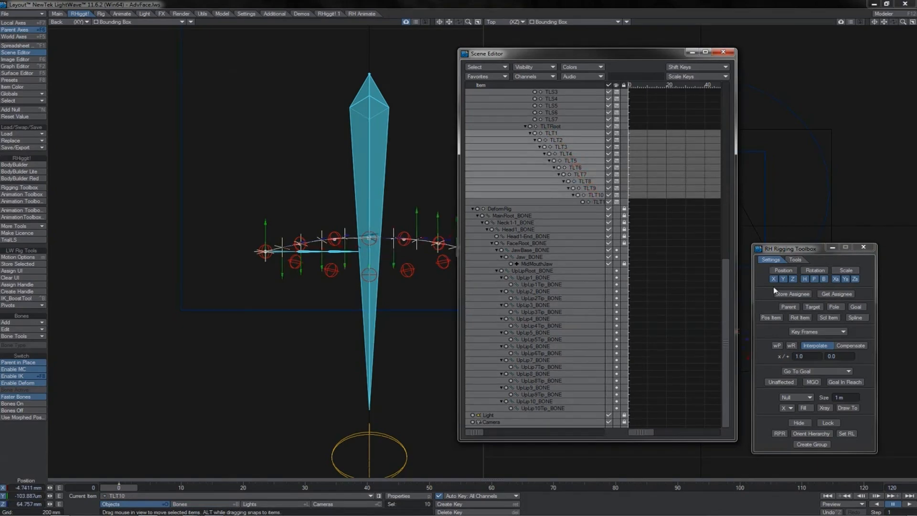
pyautogui.click(770, 317)
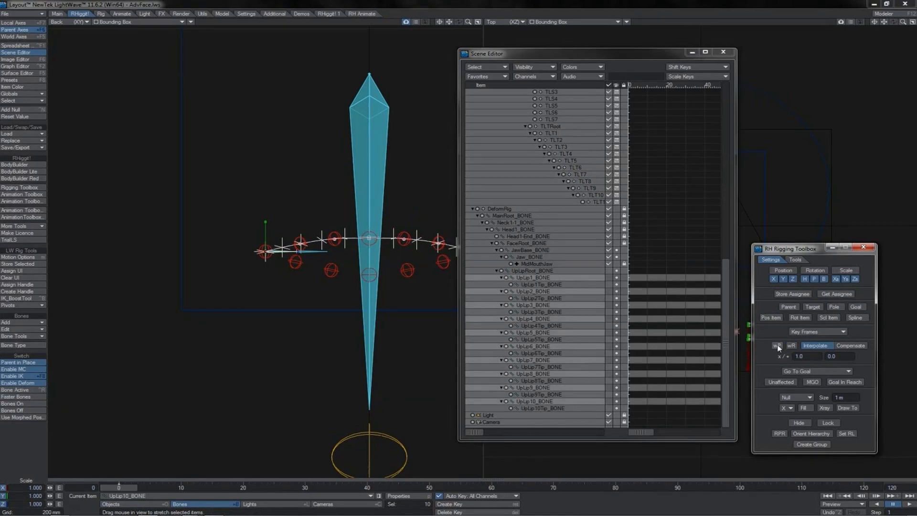
# Assign TLT2 to TLT11 as the targets of UpLip1_BONE to UpLip10_BONE.
pyautogui.click(564, 139)
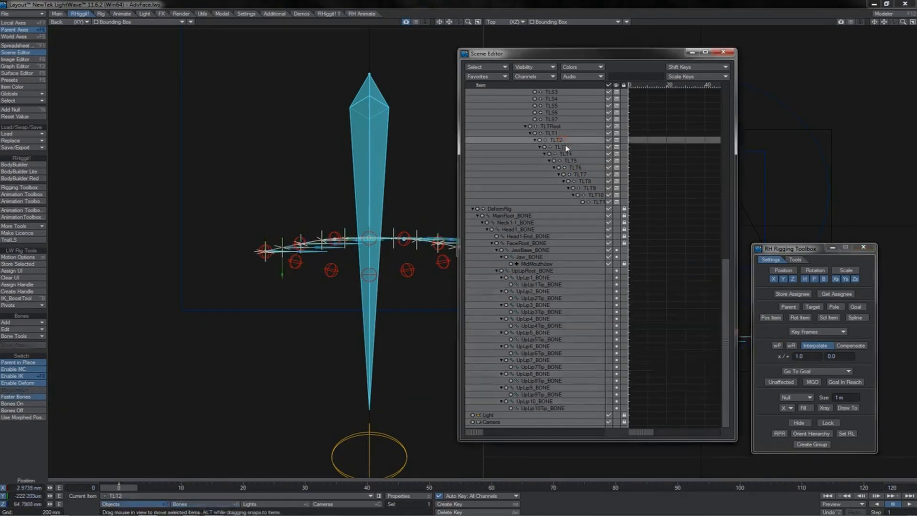
pyautogui.keyDown('shift'); pyautogui.click(562, 146); pyautogui.keyUp('shift')
pyautogui.keyDown('shift'); pyautogui.click(568, 154); pyautogui.keyUp('shift')
pyautogui.keyDown('shift'); pyautogui.click(574, 161); pyautogui.keyUp('shift')
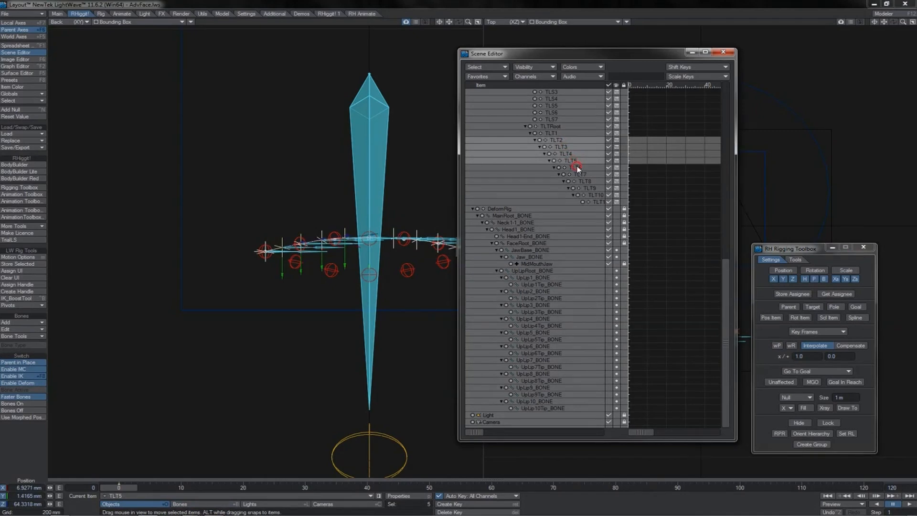
pyautogui.keyDown('shift'); pyautogui.click(579, 167); pyautogui.keyUp('shift')
pyautogui.keyDown('shift'); pyautogui.click(582, 174); pyautogui.keyUp('shift')
pyautogui.keyDown('shift'); pyautogui.click(584, 181); pyautogui.keyUp('shift')
pyautogui.keyDown('shift'); pyautogui.click(590, 188); pyautogui.keyUp('shift')
pyautogui.keyDown('shift'); pyautogui.click(595, 195); pyautogui.keyUp('shift')
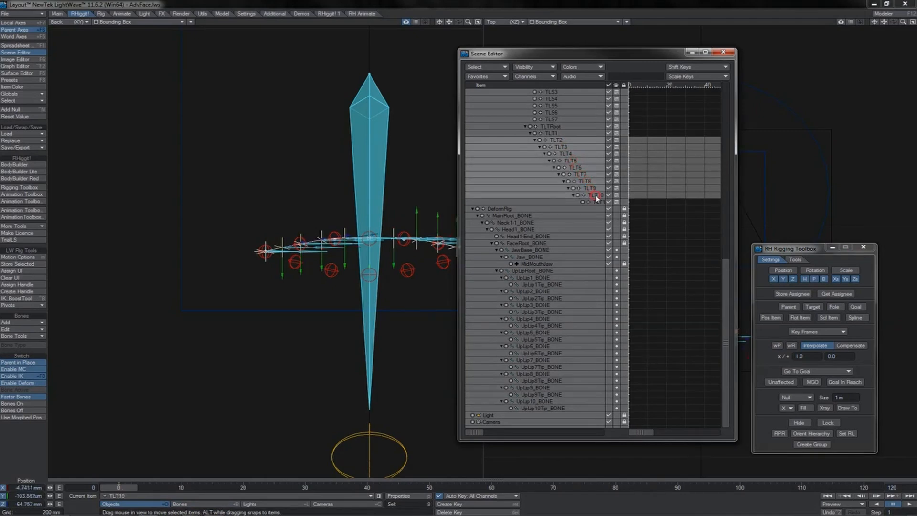
pyautogui.keyDown('shift'); pyautogui.click(598, 202); pyautogui.keyUp('shift')
pyautogui.click(806, 306)
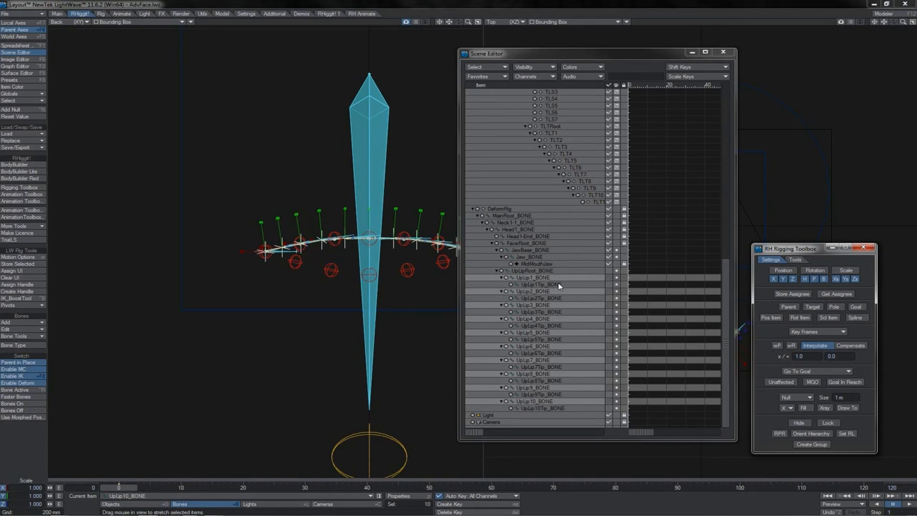
# Assign TLT2 to TLT11 as the goals of UpLip1Tip_BONE to UpLip10Tip_BONE.
pyautogui.click(544, 284)
pyautogui.keyDown('ctrl'); pyautogui.click(545, 298); pyautogui.keyUp('ctrl')
pyautogui.keyDown('ctrl'); pyautogui.click(552, 311); pyautogui.keyUp('ctrl')
pyautogui.keyDown('ctrl'); pyautogui.click(557, 325); pyautogui.keyUp('ctrl')
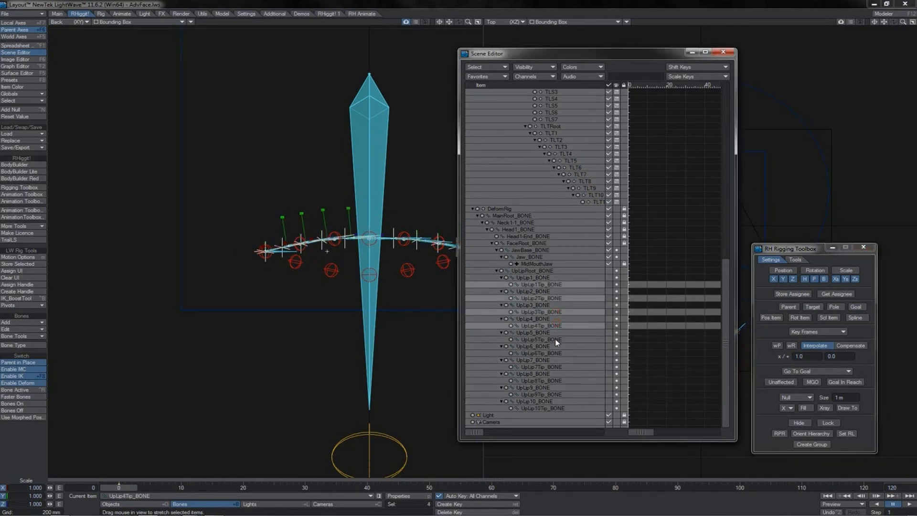
pyautogui.keyDown('ctrl'); pyautogui.click(556, 339); pyautogui.keyUp('ctrl')
pyautogui.keyDown('ctrl'); pyautogui.click(556, 352); pyautogui.keyUp('ctrl')
pyautogui.keyDown('ctrl'); pyautogui.click(556, 366); pyautogui.keyUp('ctrl')
pyautogui.keyDown('ctrl'); pyautogui.click(554, 382); pyautogui.keyUp('ctrl')
pyautogui.keyDown('ctrl'); pyautogui.click(555, 395); pyautogui.keyUp('ctrl')
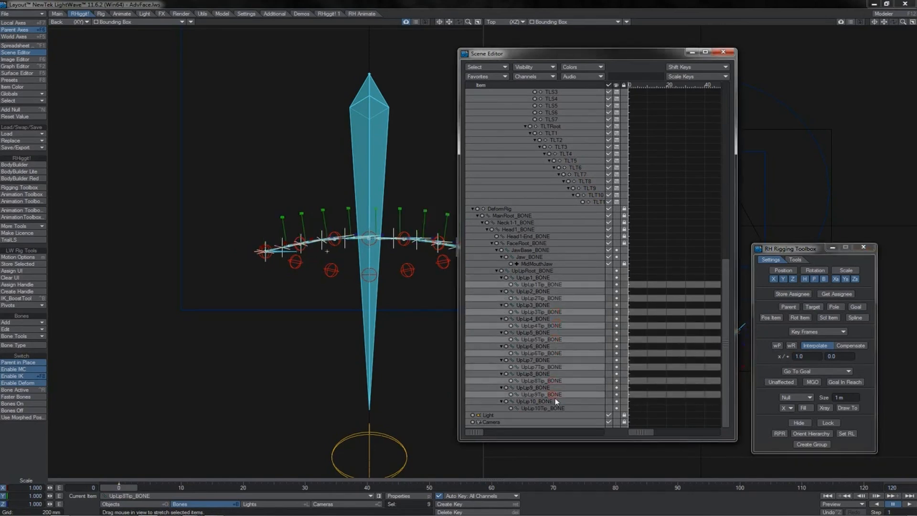
pyautogui.keyDown('ctrl'); pyautogui.click(557, 409); pyautogui.keyUp('ctrl')
pyautogui.click(792, 294)
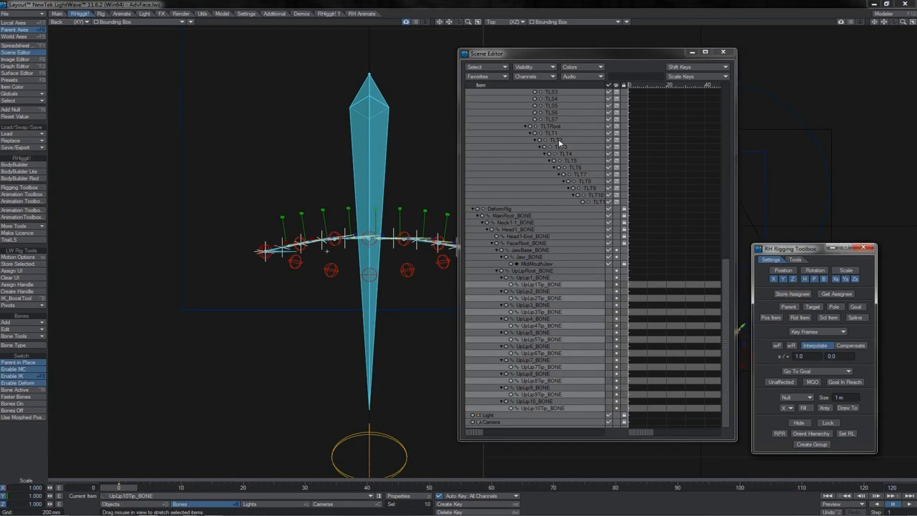
pyautogui.moveTo(560, 142); pyautogui.dragTo(598, 207)
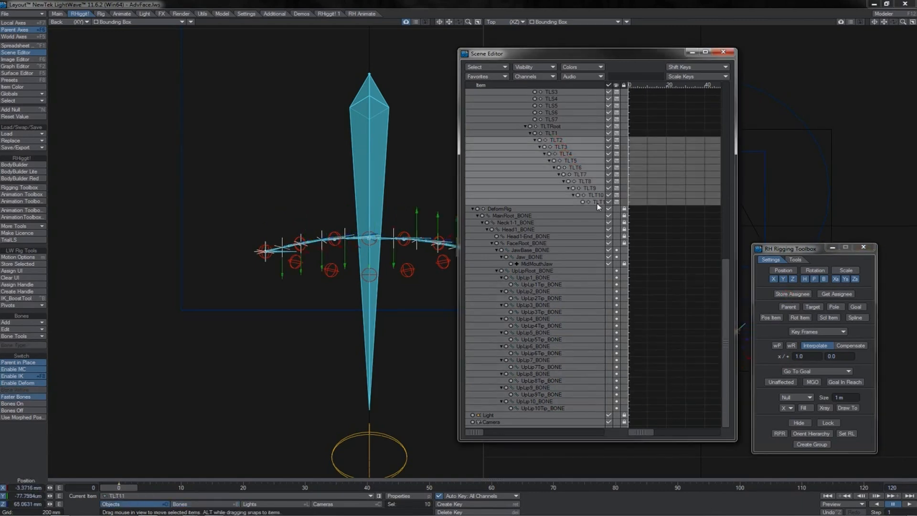
pyautogui.click(854, 307)
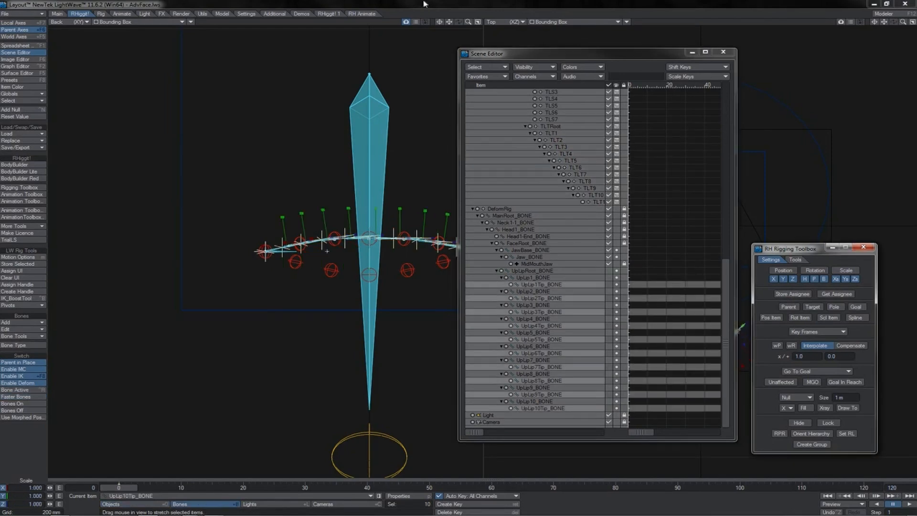
# Set the Z position controller of the ten UpLip tip bones to Inverse Kinematics and key their positions.
pyautogui.press('m')
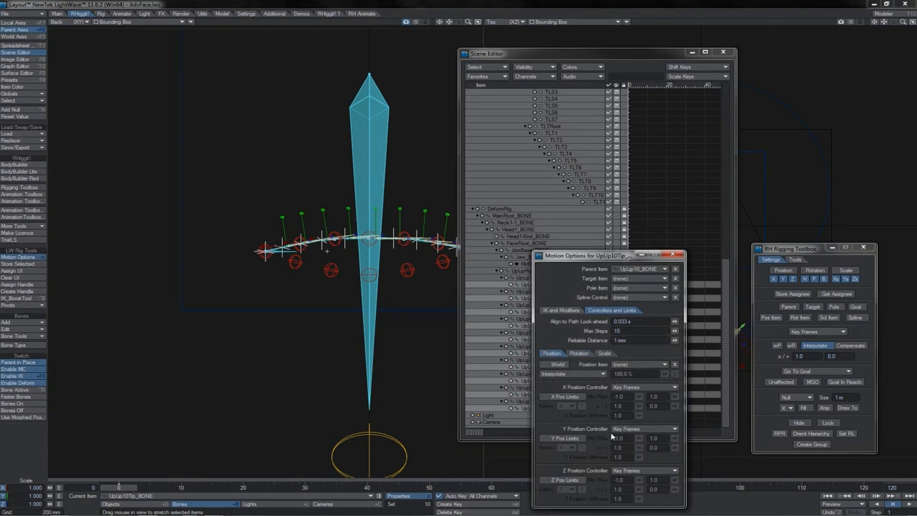
pyautogui.click(640, 470)
pyautogui.click(630, 480)
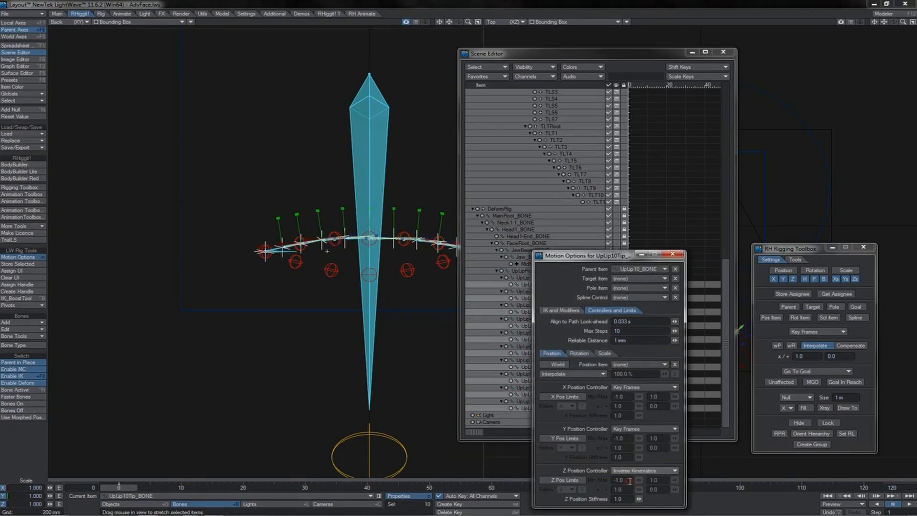
pyautogui.press('t')
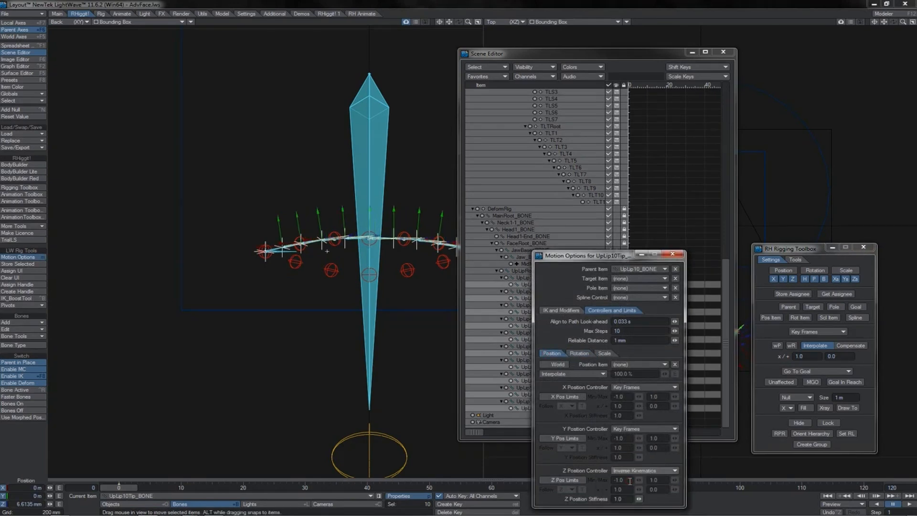
pyautogui.press('Return')
pyautogui.press('Return')
pyautogui.press('m')
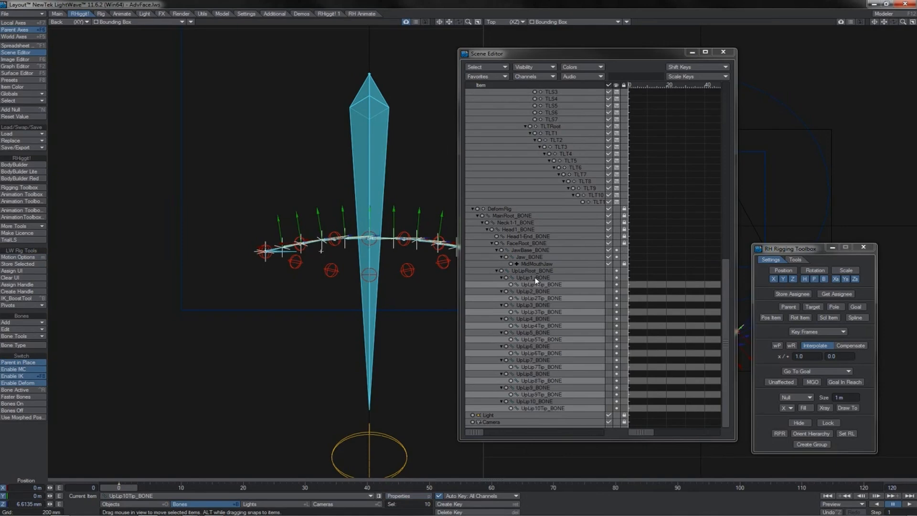
# Set the rest length of the ten UpLip tip bones to 1 mm.
pyautogui.press('p')
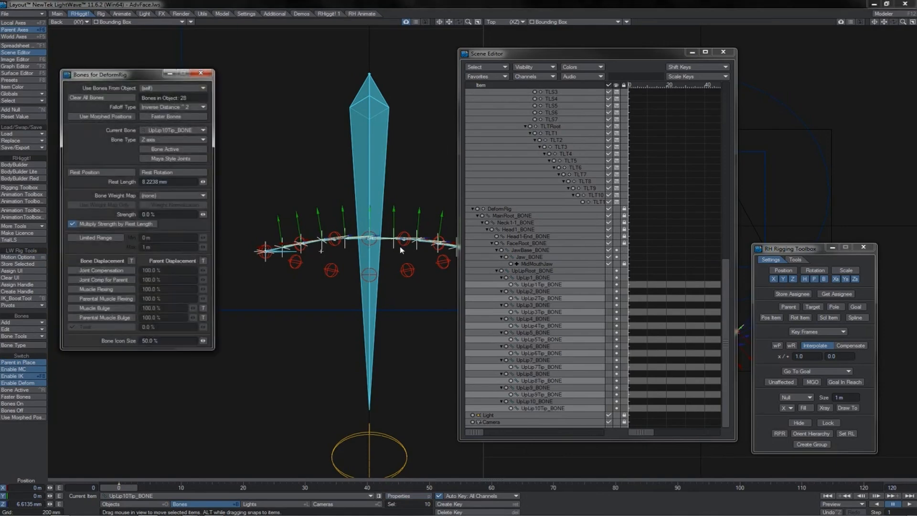
pyautogui.doubleClick(144, 181)
pyautogui.write('1')
pyautogui.press('Return')
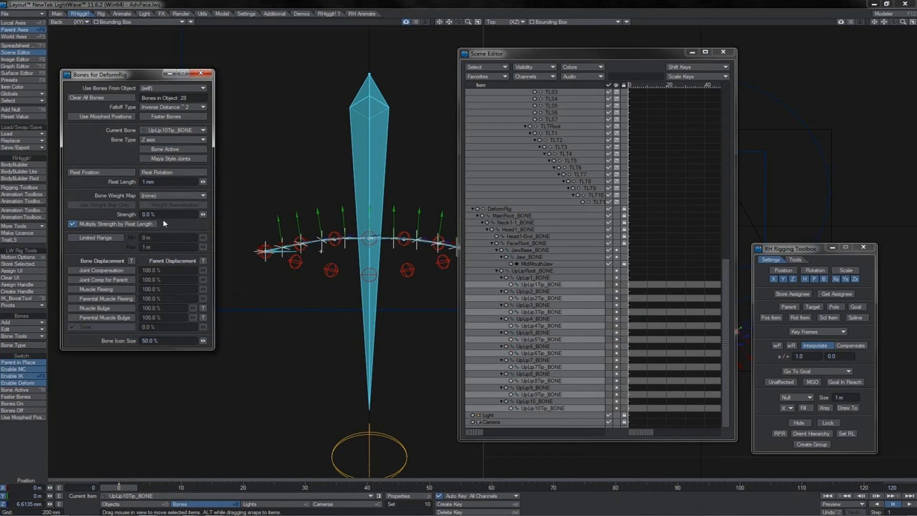
# Select UpLip1_BONE to UpLip10_BONE, fit their rest lengths to the distance to their targets, and activate the bones.
pyautogui.click(532, 270)
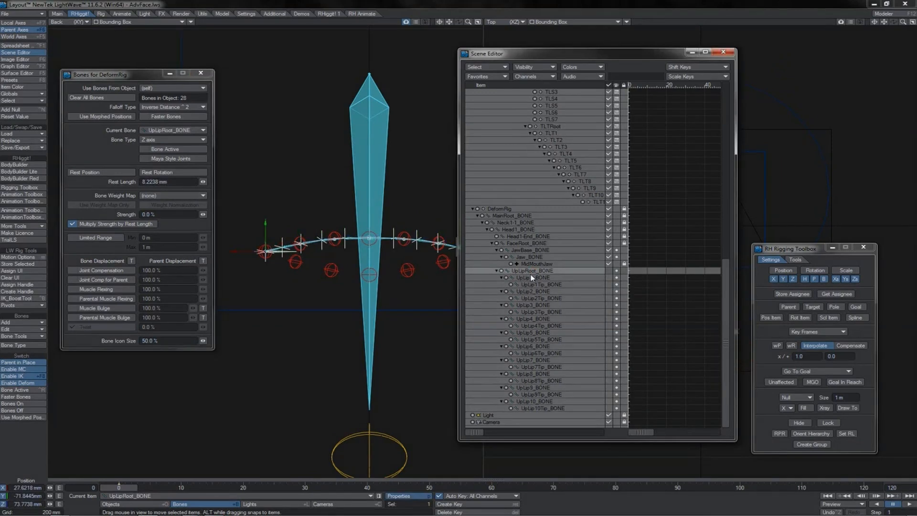
pyautogui.click(530, 278)
pyautogui.keyDown('ctrl'); pyautogui.click(533, 291); pyautogui.keyUp('ctrl')
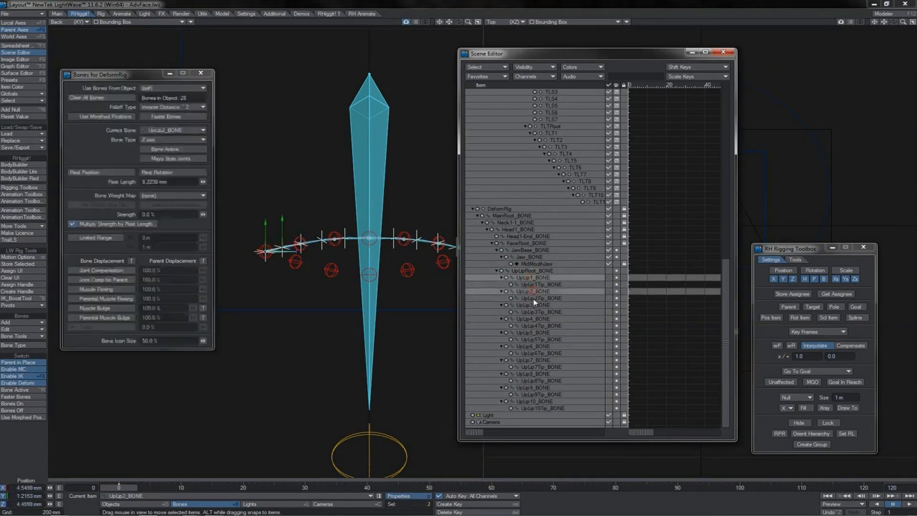
pyautogui.keyDown('ctrl'); pyautogui.click(533, 306); pyautogui.keyUp('ctrl')
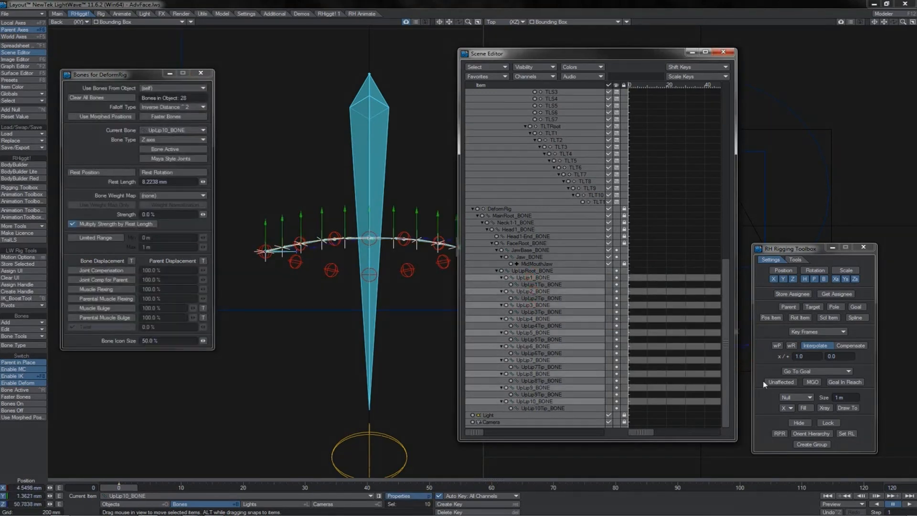
pyautogui.click(846, 433)
# Review the position and scale controller settings in the motion options of the ten UpLip bones.
pyautogui.click(414, 3)
pyautogui.press('m')
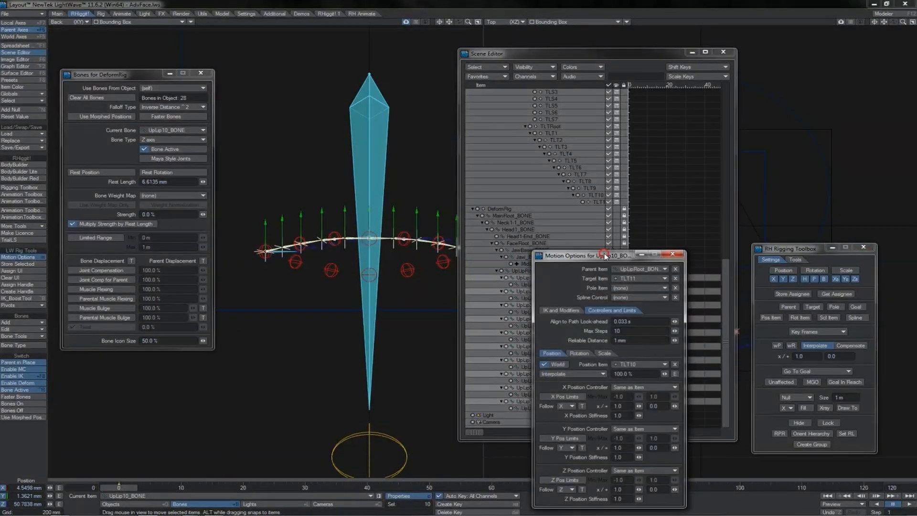
pyautogui.moveTo(603, 251); pyautogui.dragTo(480, 189)
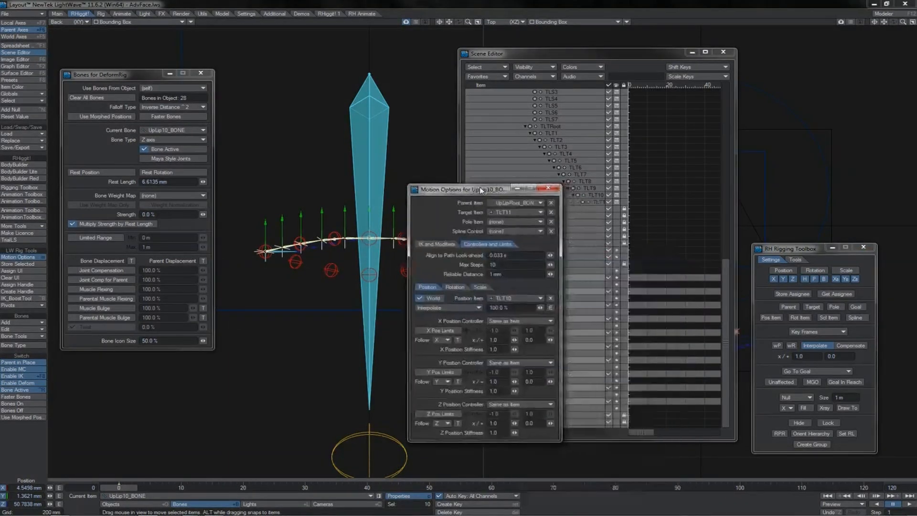
pyautogui.click(480, 287)
pyautogui.press('m')
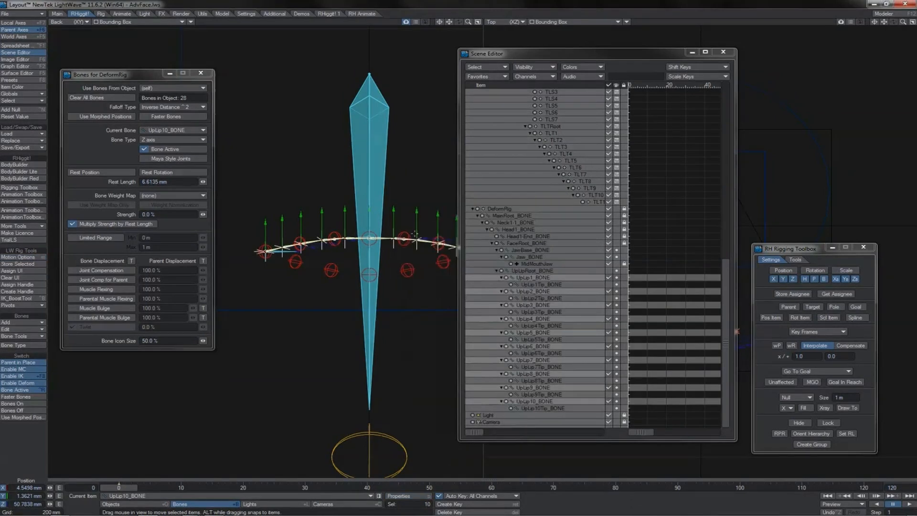
# Try raising the UpLip1_L control well above the lip line to test the upper-lip bone chain.
pyautogui.click(409, 234)
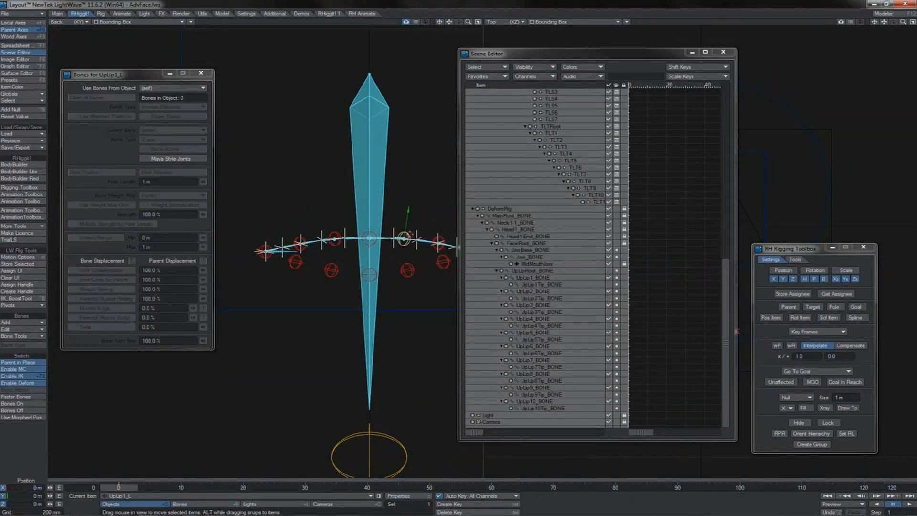
pyautogui.moveTo(407, 233); pyautogui.dragTo(409, 167)
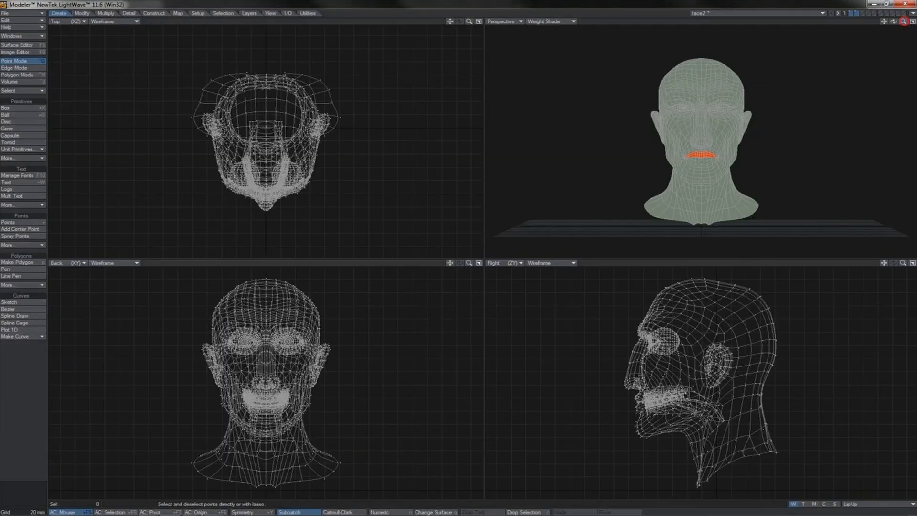
# Check the upper-lip weight map in Modeler, return to Layout, and assign the UpLip weight map to the ten UpLip bones.
pyautogui.moveTo(902, 22)
pyautogui.mouseDown()
pyautogui.moveTo(912, 21)
pyautogui.moveTo(889, 22)
pyautogui.moveTo(898, 25)
pyautogui.mouseUp()
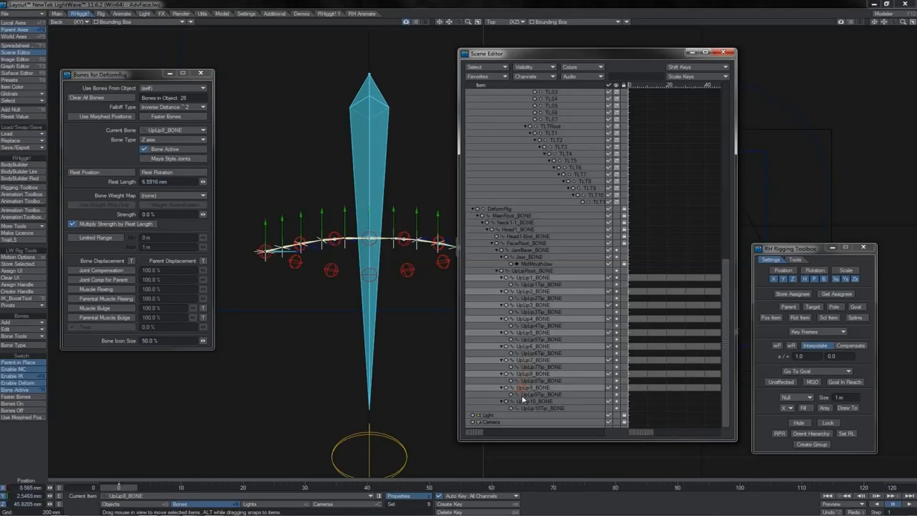
pyautogui.click(523, 402)
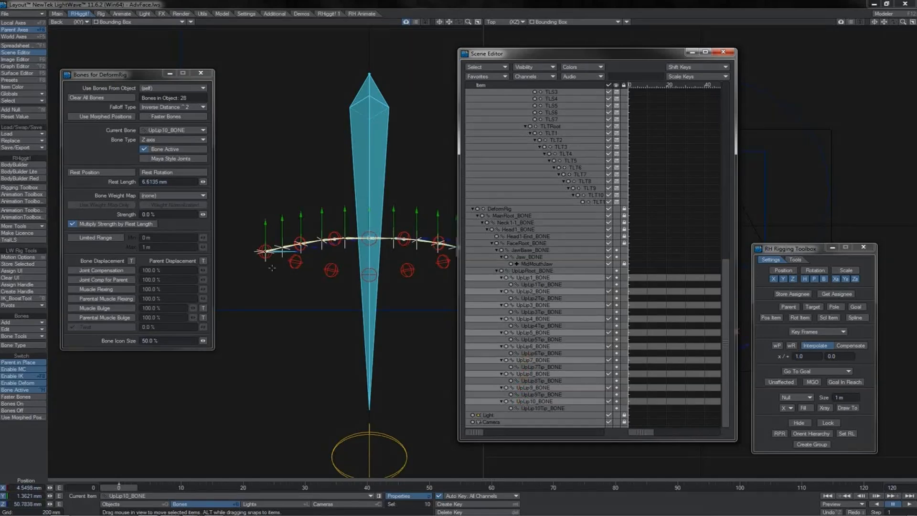
pyautogui.click(171, 195)
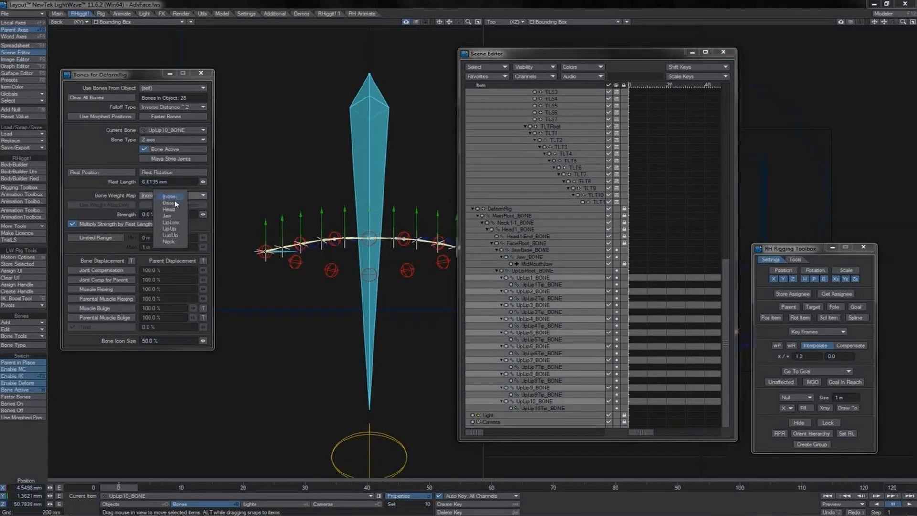
pyautogui.click(170, 228)
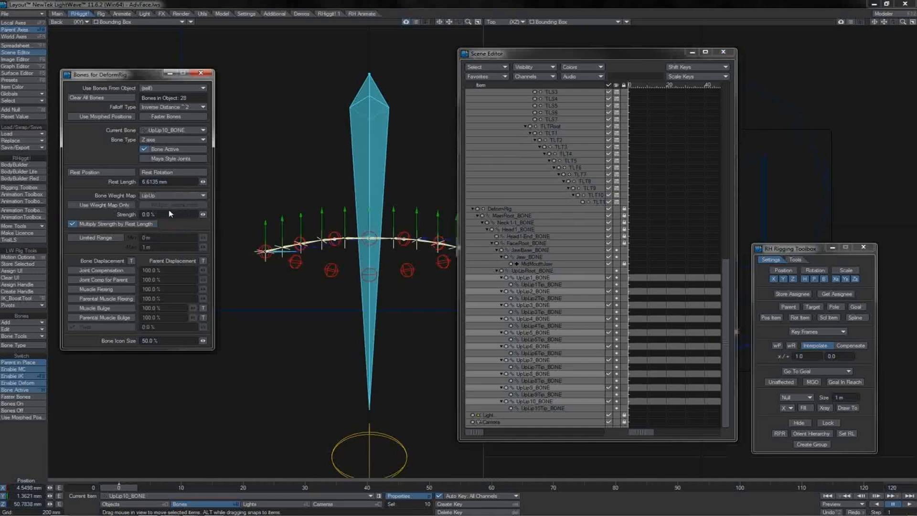
pyautogui.press('Return')
# Show the Back view as Textured Shaded Solid Wireframe, test the lip deformation by raising UpLip1_L, and close the bone properties.
pyautogui.click(553, 270)
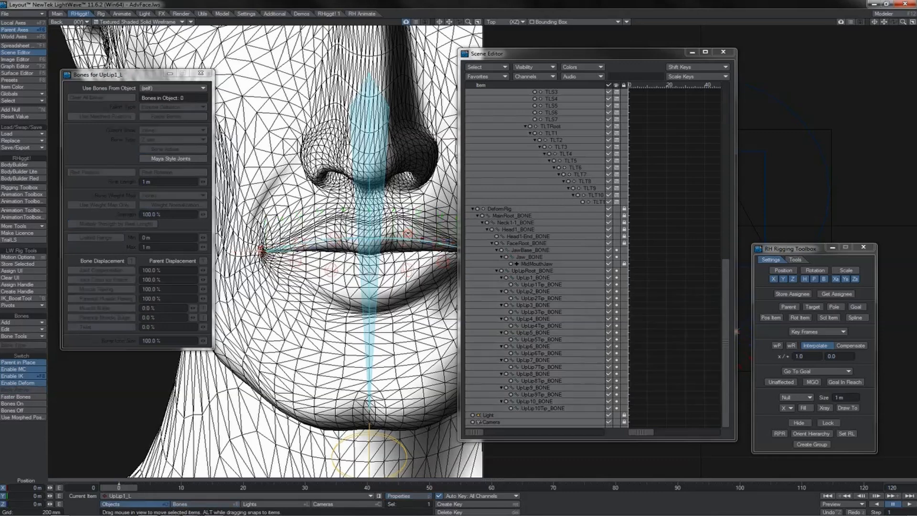
pyautogui.moveTo(407, 223)
pyautogui.mouseDown()
pyautogui.moveTo(407, 188)
pyautogui.moveTo(406, 205)
pyautogui.mouseUp()
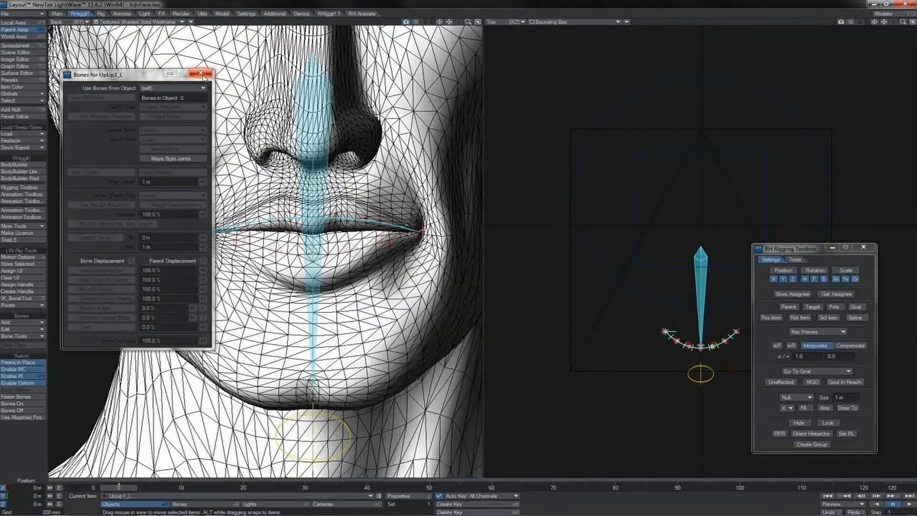
pyautogui.click(202, 75)
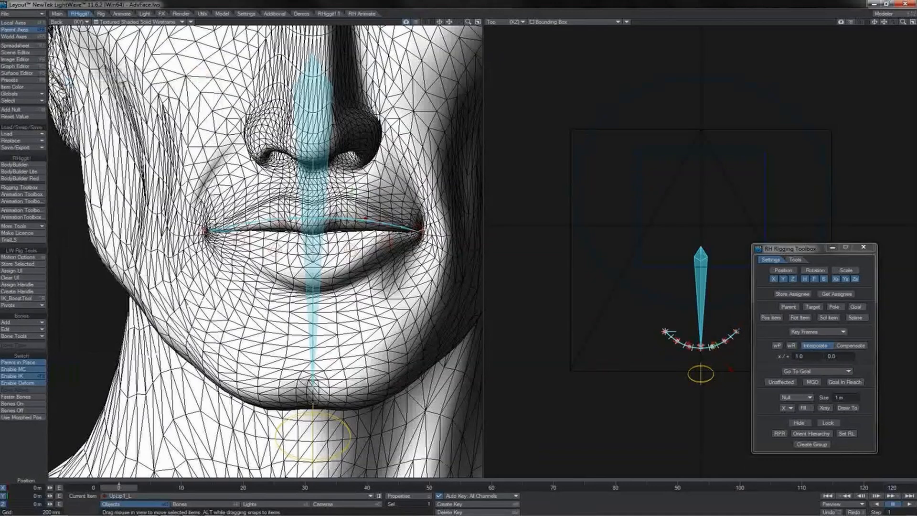
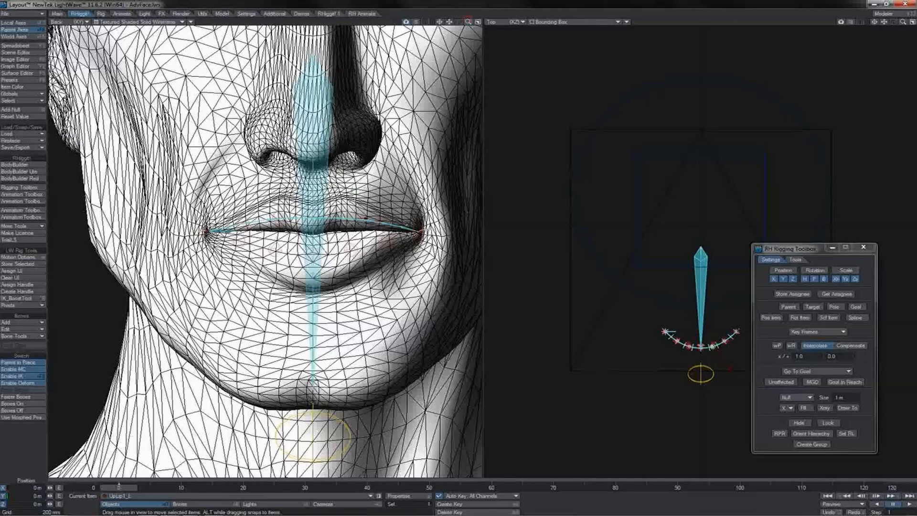
# Try raising UpLip1_L to different heights, up to about 88 mm, to test the upper-lip deformation close up, and undo the moves.
pyautogui.moveTo(468, 22); pyautogui.dragTo(501, 22)
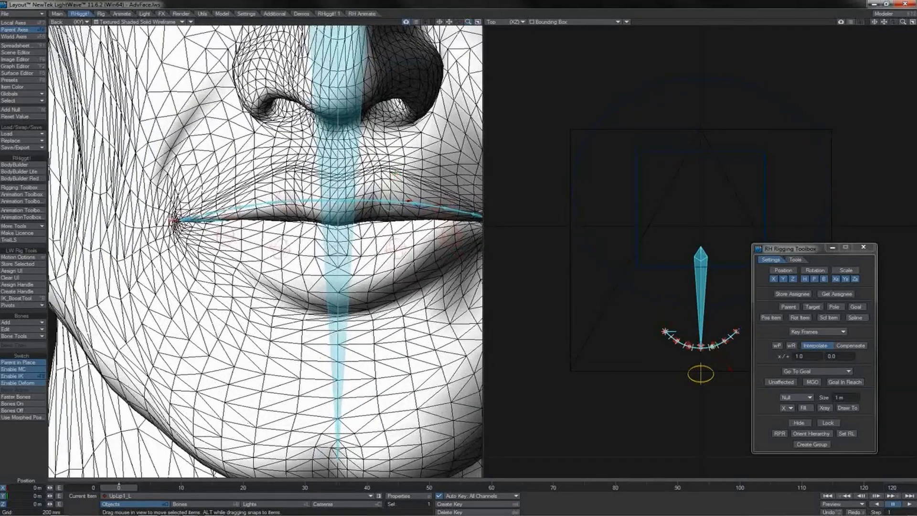
pyautogui.moveTo(394, 176)
pyautogui.mouseDown()
pyautogui.moveTo(396, 162)
pyautogui.moveTo(396, 179)
pyautogui.moveTo(396, 165)
pyautogui.moveTo(411, 180)
pyautogui.moveTo(411, 170)
pyautogui.mouseUp()
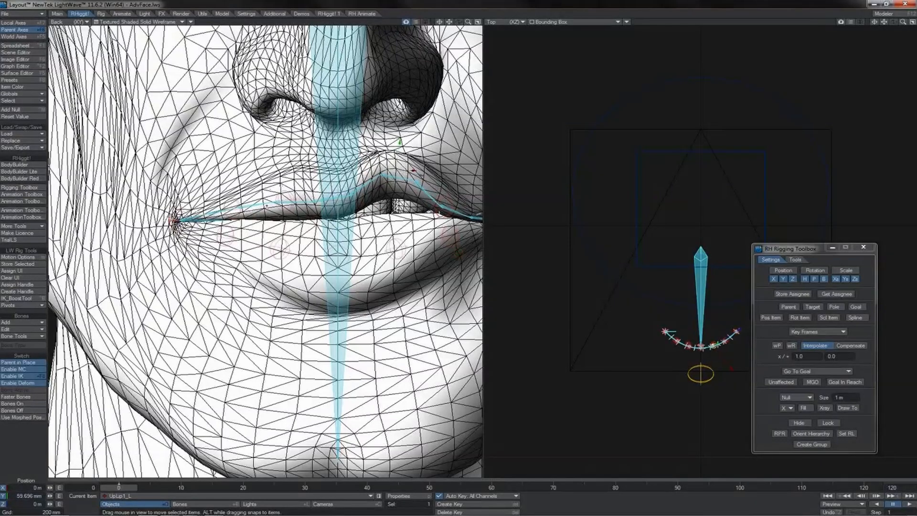
pyautogui.moveTo(400, 142); pyautogui.dragTo(412, 178)
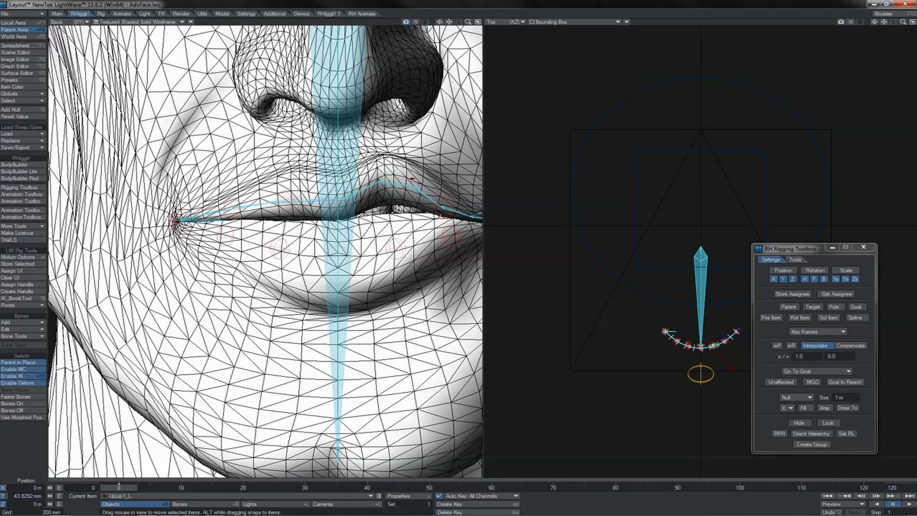
pyautogui.moveTo(398, 152); pyautogui.dragTo(401, 128)
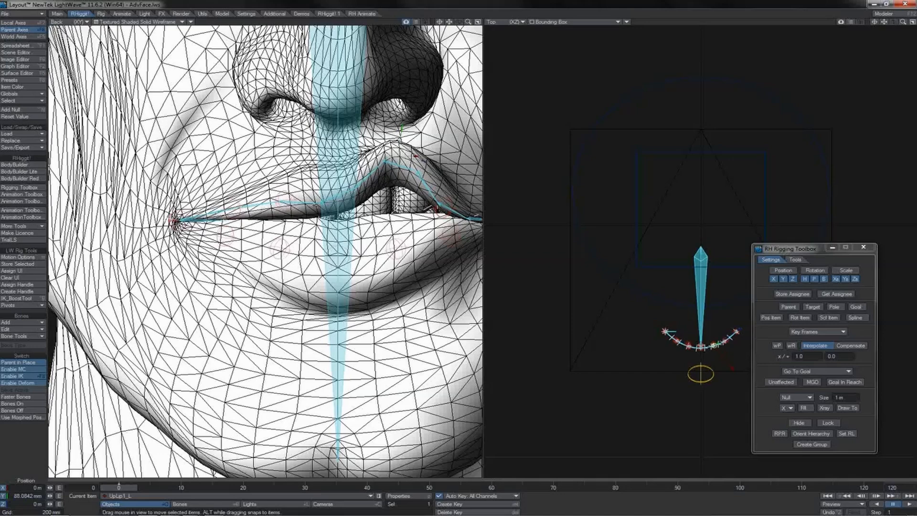
pyautogui.moveTo(402, 129)
pyautogui.mouseDown()
pyautogui.moveTo(401, 169)
pyautogui.moveTo(400, 128)
pyautogui.moveTo(401, 137)
pyautogui.mouseUp()
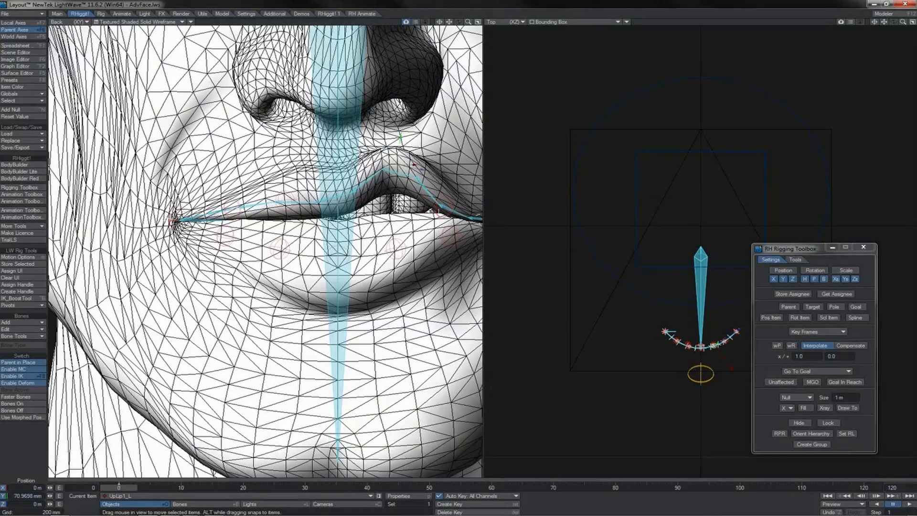
pyautogui.moveTo(401, 138)
pyautogui.mouseDown()
pyautogui.moveTo(400, 165)
pyautogui.moveTo(399, 142)
pyautogui.mouseUp()
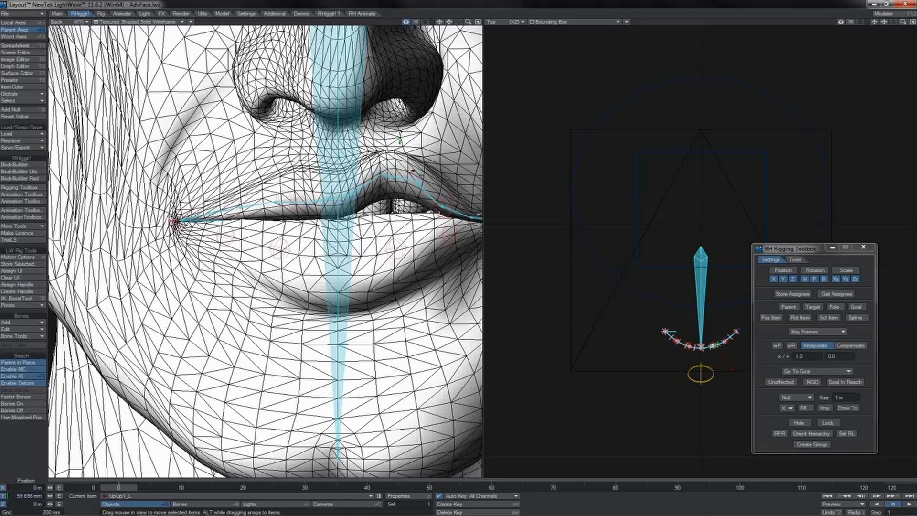
pyautogui.hotkey('ctrl', 'z')
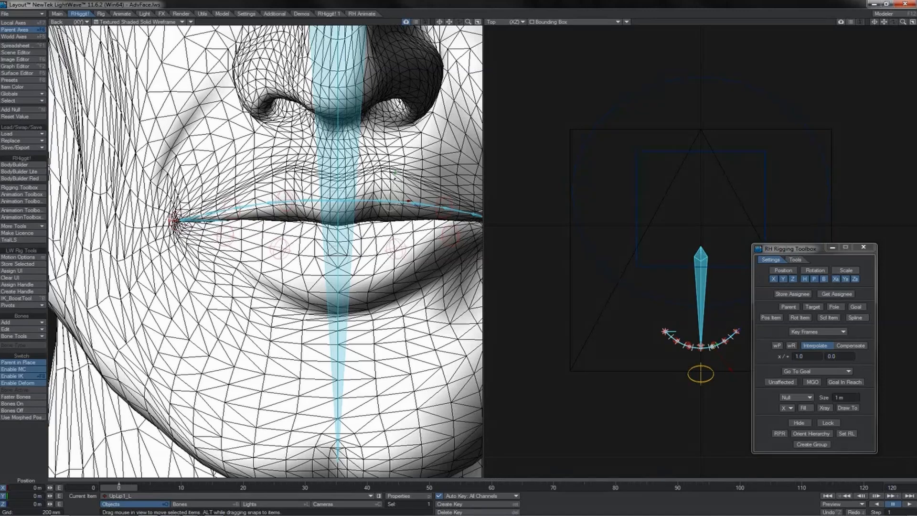
# Try raising UpLip1_L about 68 mm and moving UpLip2_R about 43 mm down and 55 mm up, and undo the moves.
pyautogui.moveTo(395, 178); pyautogui.dragTo(399, 144)
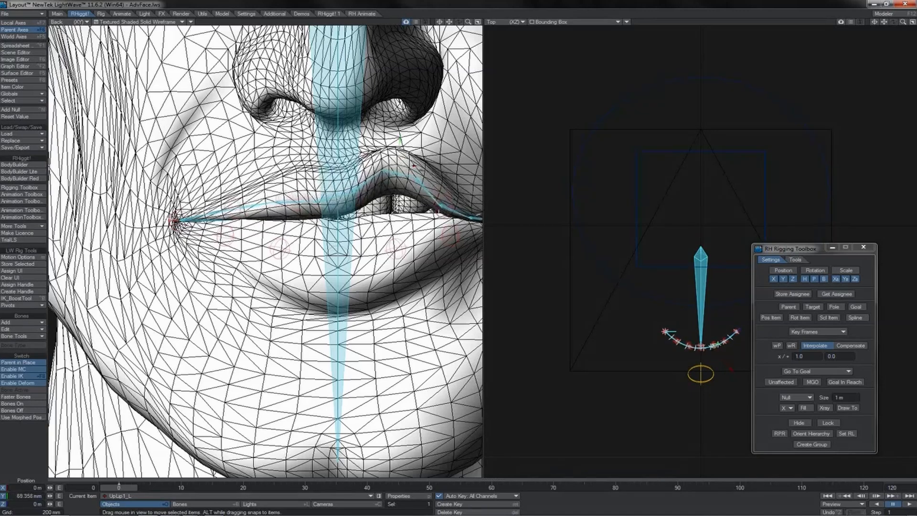
pyautogui.click(459, 252)
pyautogui.click(236, 214)
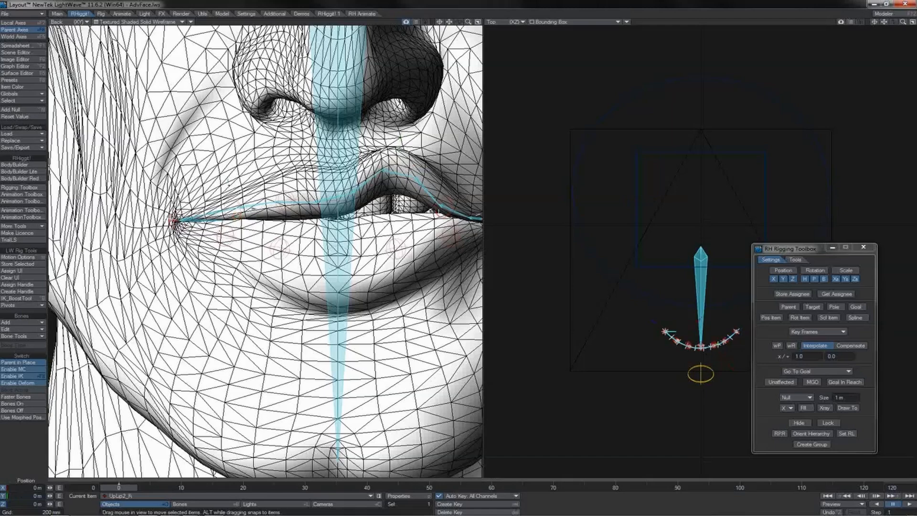
pyautogui.moveTo(229, 185); pyautogui.dragTo(229, 205)
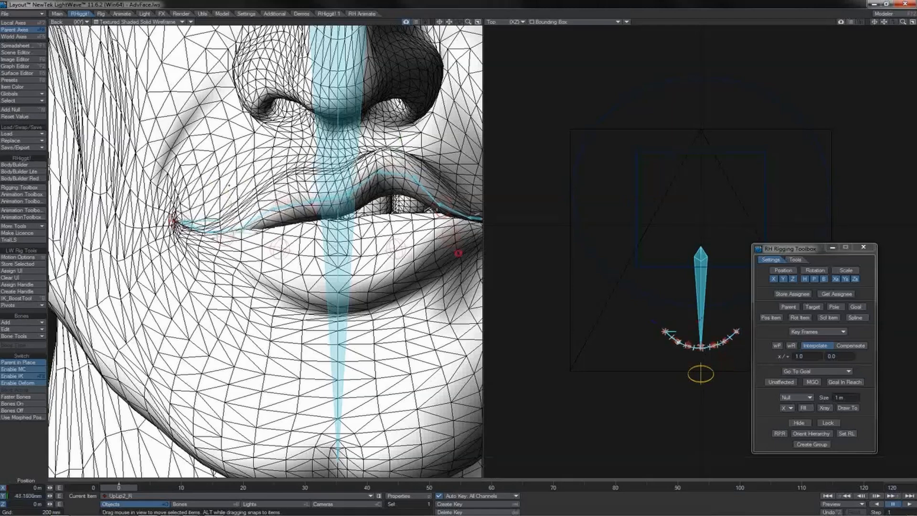
pyautogui.hotkey('ctrl', 'z')
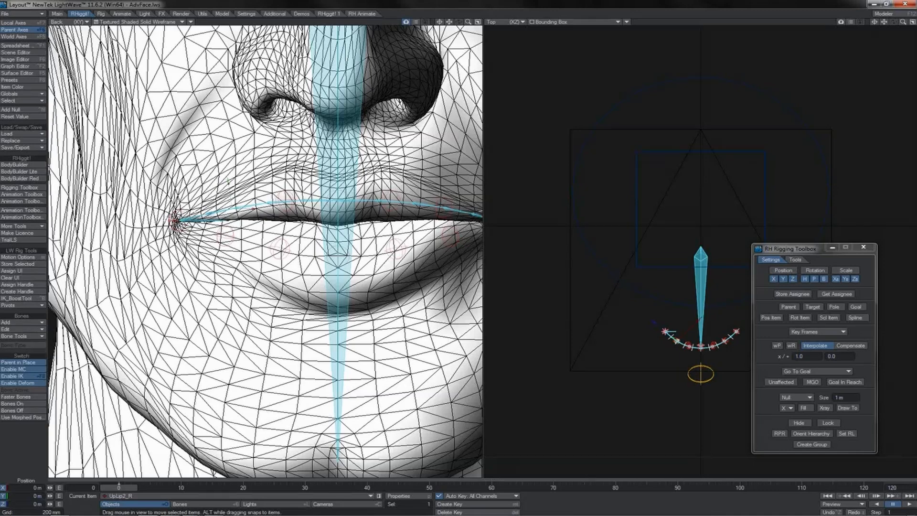
pyautogui.moveTo(229, 183); pyautogui.dragTo(229, 158)
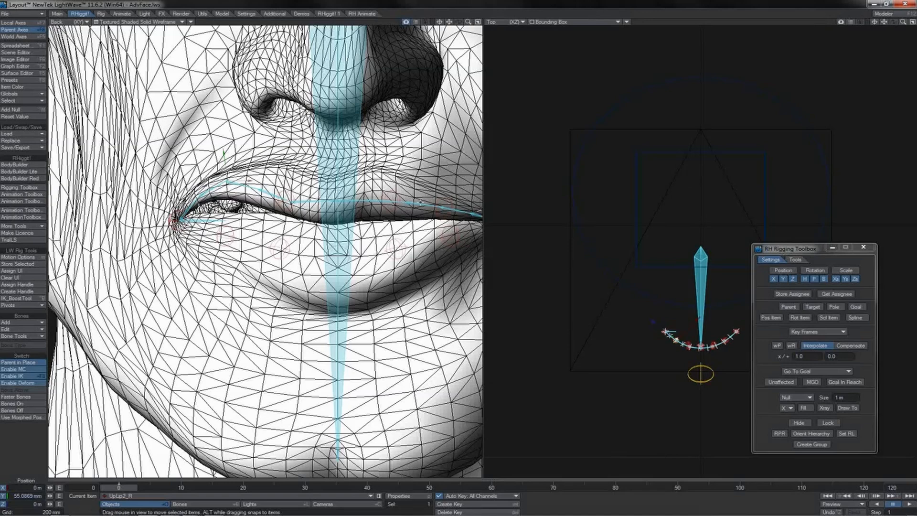
pyautogui.hotkey('ctrl', 'z')
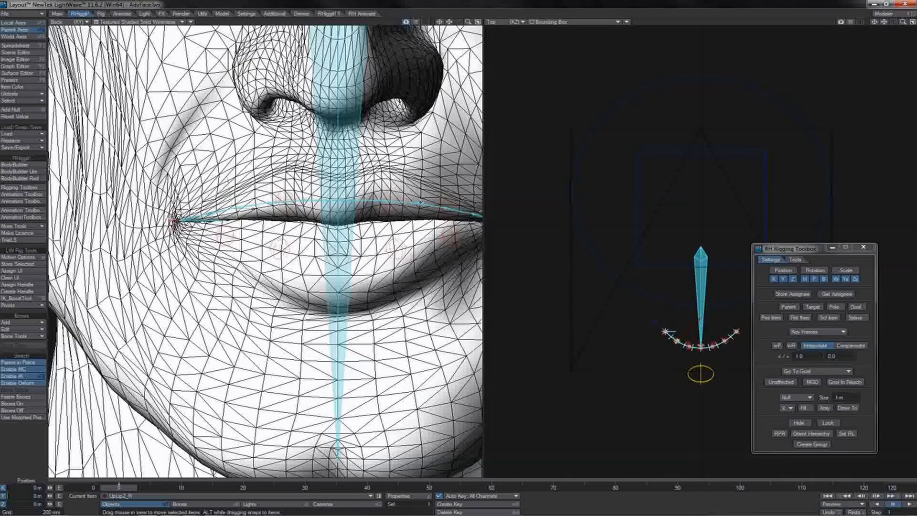
# Try rotating UpLip2_R about -11° in a Bounding Box view, undo it, and restore the Textured Shaded Solid Wireframe display.
pyautogui.click(169, 22)
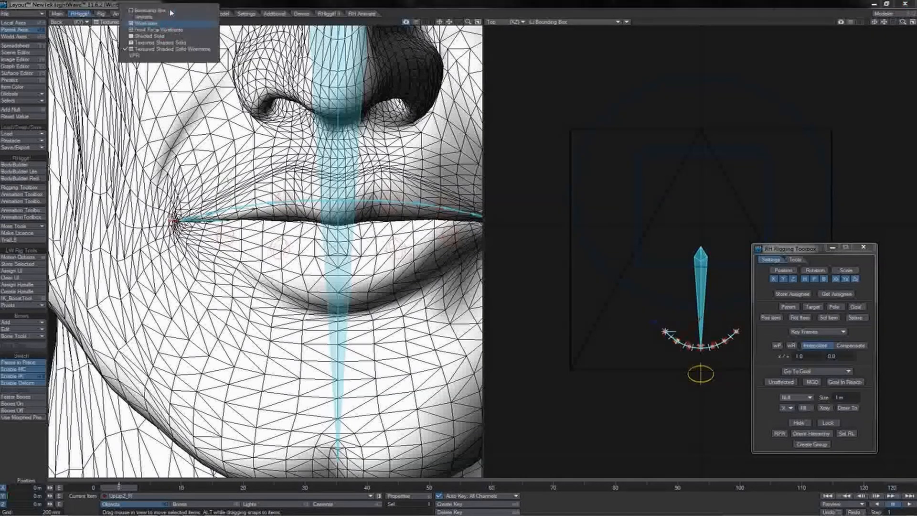
pyautogui.click(171, 10)
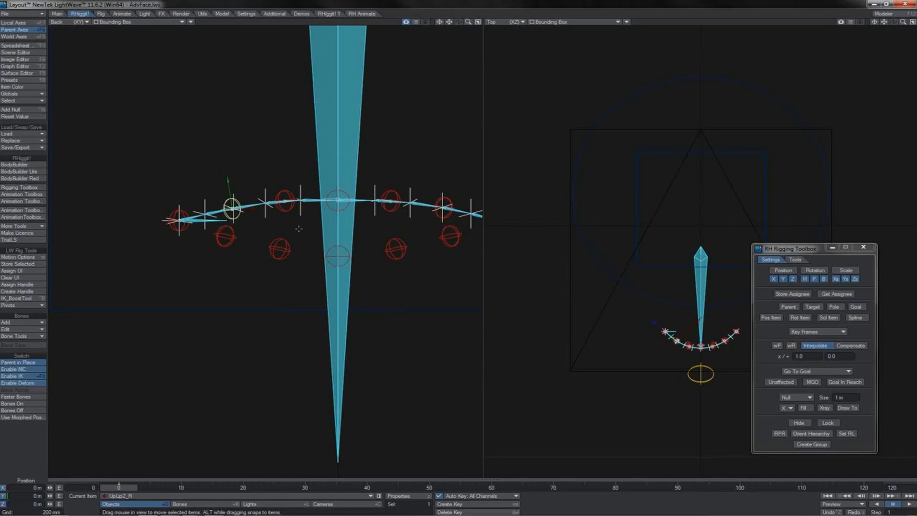
pyautogui.press('y')
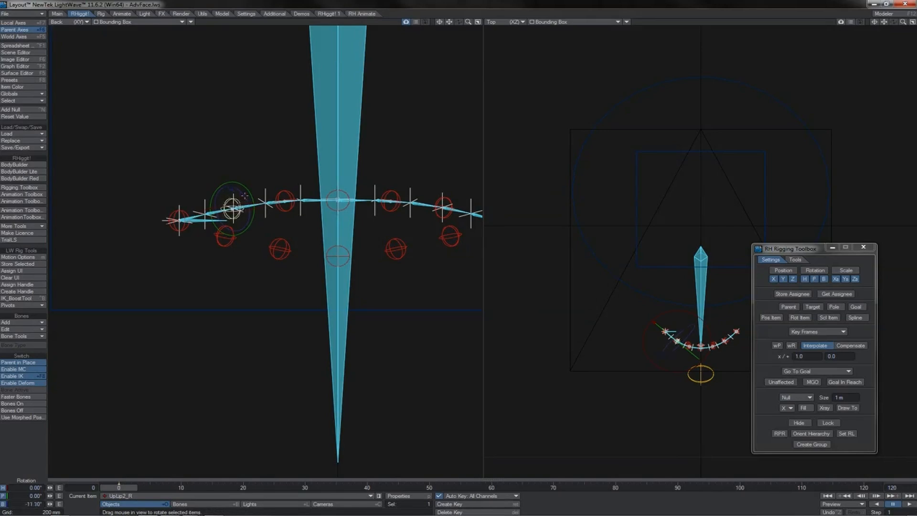
pyautogui.hotkey('ctrl', 'z')
pyautogui.click(175, 22)
pyautogui.click(173, 64)
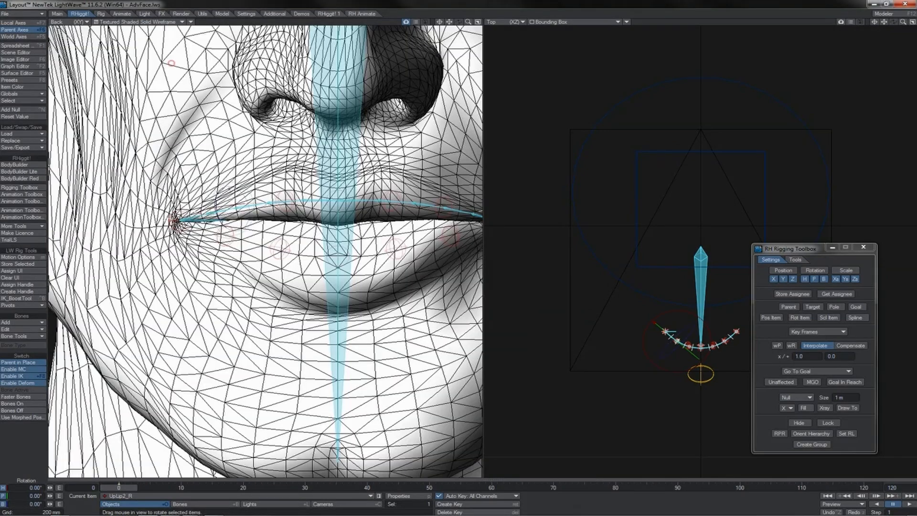
# Try rotating the two middle upper-lip bones in the Back and Perspective views, undo the changes, and return to the Back view.
pyautogui.hotkey('shift', 'b')
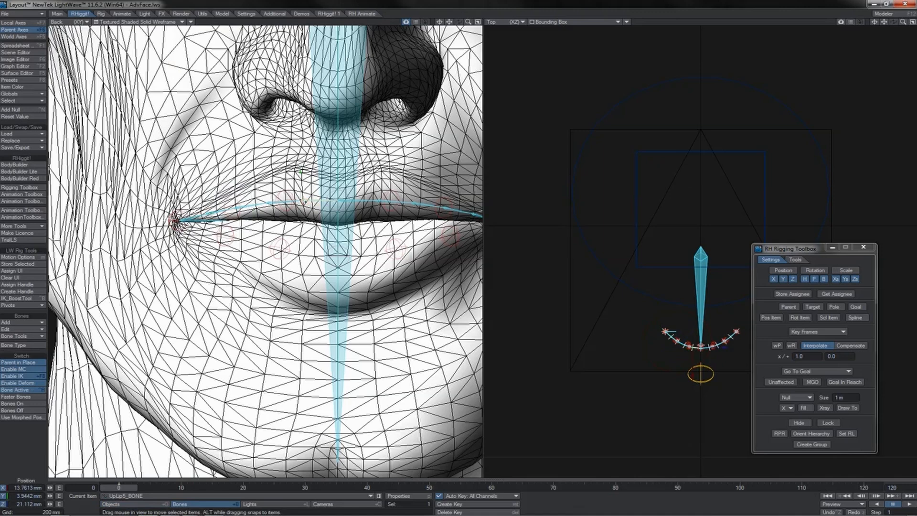
pyautogui.moveTo(300, 182); pyautogui.dragTo(336, 182)
pyautogui.hotkey('ctrl', 'z')
pyautogui.press('4')
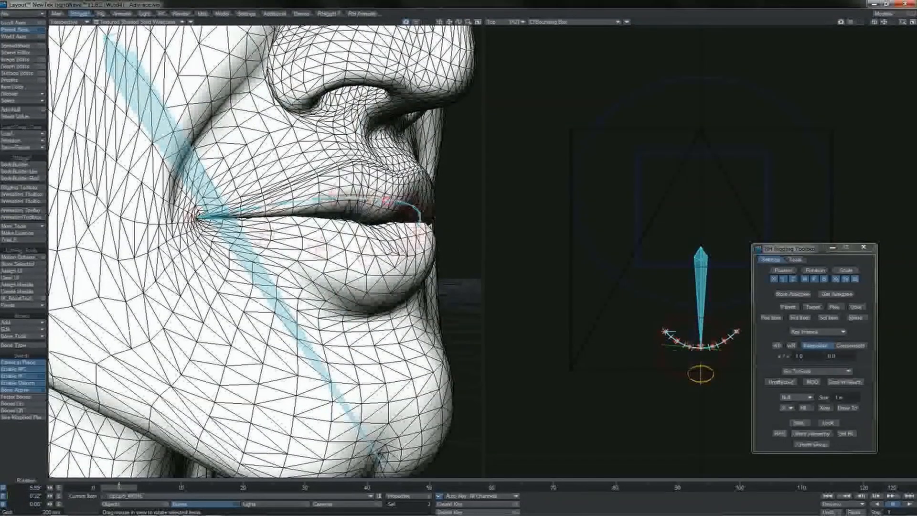
pyautogui.moveTo(374, 179)
pyautogui.mouseDown()
pyautogui.moveTo(359, 179)
pyautogui.moveTo(381, 179)
pyautogui.moveTo(371, 180)
pyautogui.mouseUp()
pyautogui.hotkey('ctrl', 'z')
pyautogui.press('1')
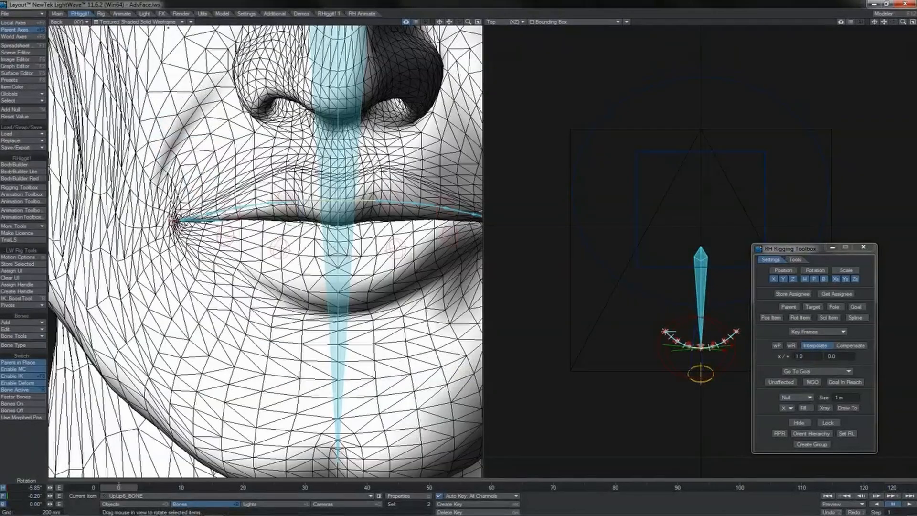
# Show the Back view as Bounding Box and inspect the overlapping controls, bones and TLT nulls near the character's right mouth corner.
pyautogui.click(167, 21)
pyautogui.click(165, 6)
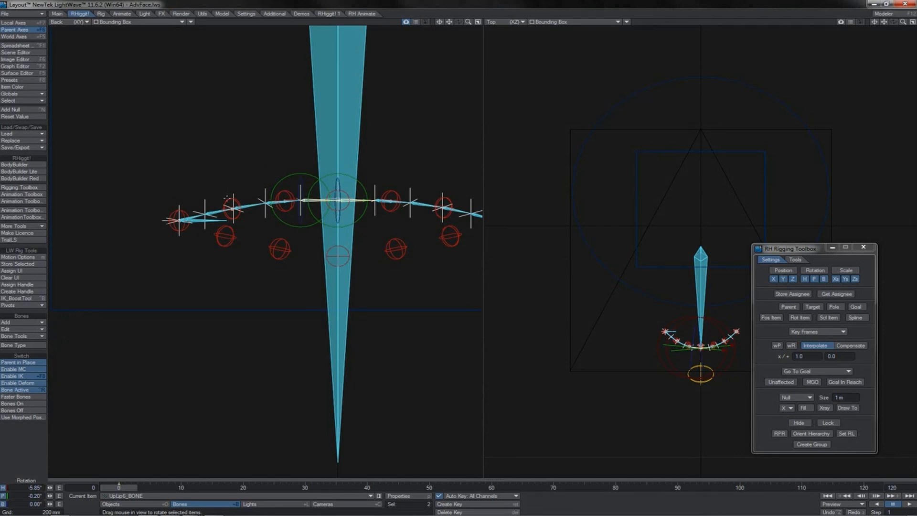
pyautogui.click(230, 204)
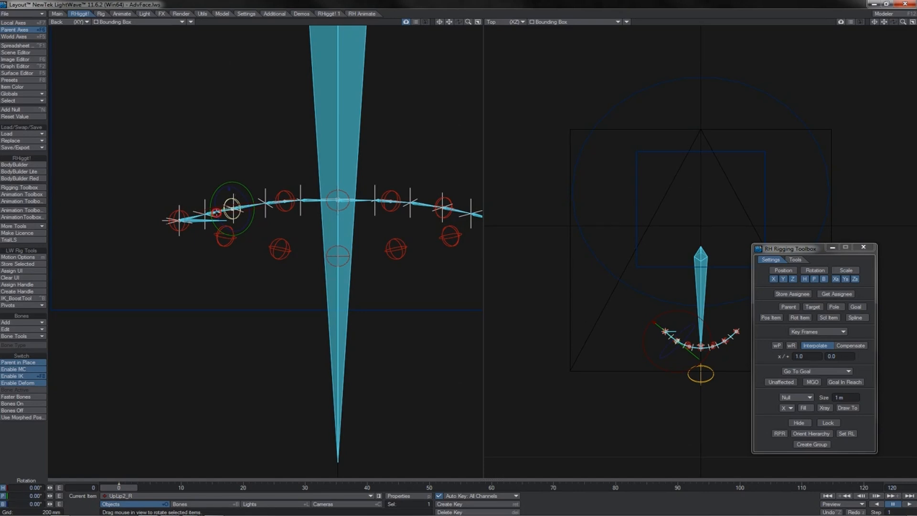
pyautogui.click(214, 211)
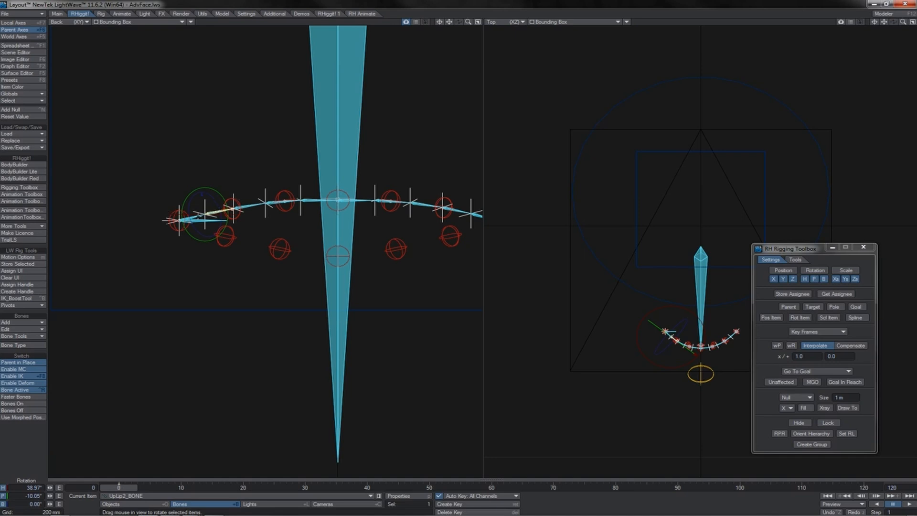
pyautogui.click(194, 216)
pyautogui.click(185, 219)
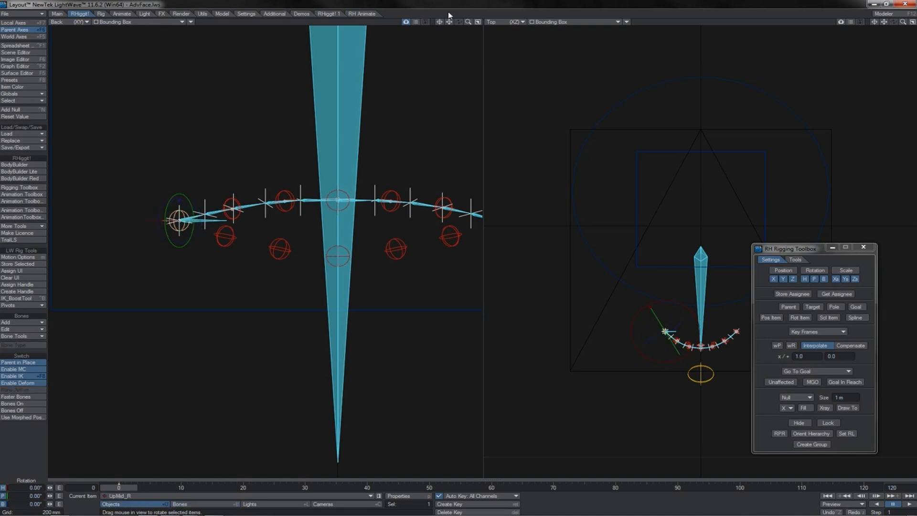
pyautogui.moveTo(448, 22); pyautogui.dragTo(450, 23)
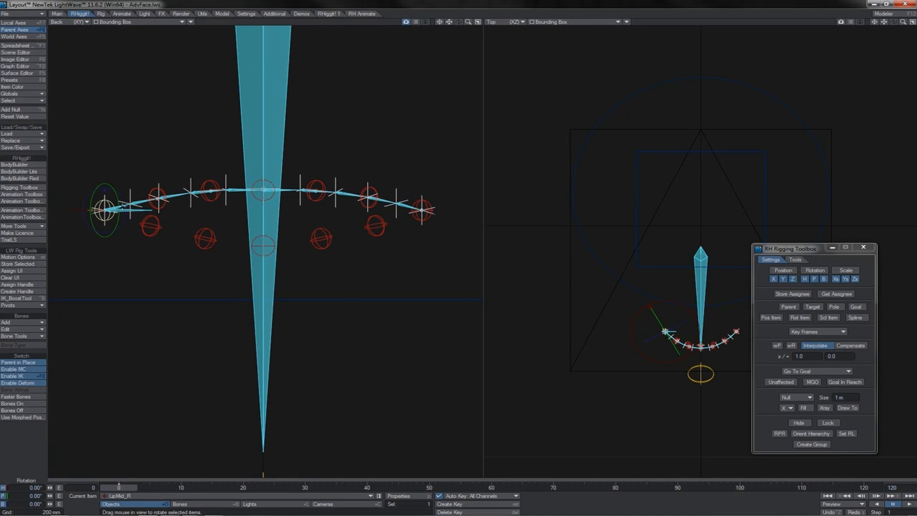
pyautogui.click(116, 208)
pyautogui.click(115, 208)
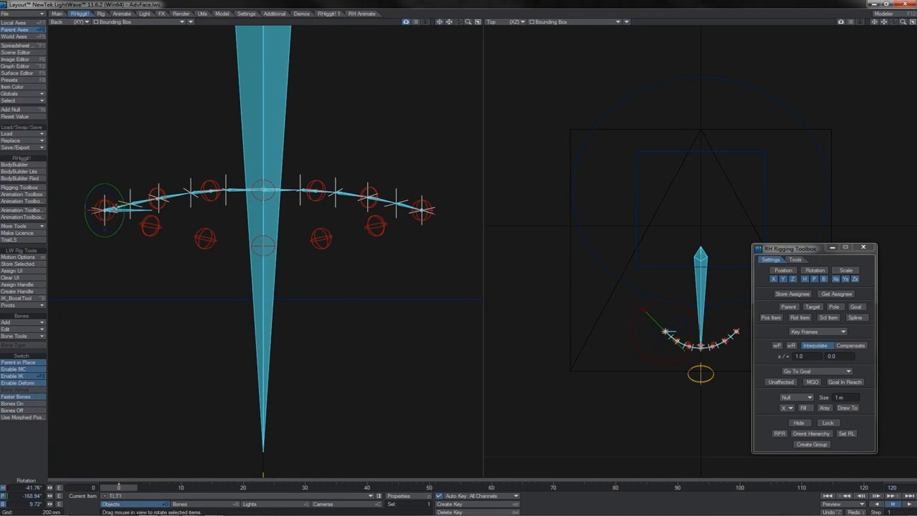
pyautogui.click(118, 205)
# Select the TopLipSRoot and TLTRoot null hierarchies in the Scene Editor, hide all their nulls, and collapse both hierarchies.
pyautogui.click(17, 52)
pyautogui.moveTo(728, 204); pyautogui.dragTo(733, 313)
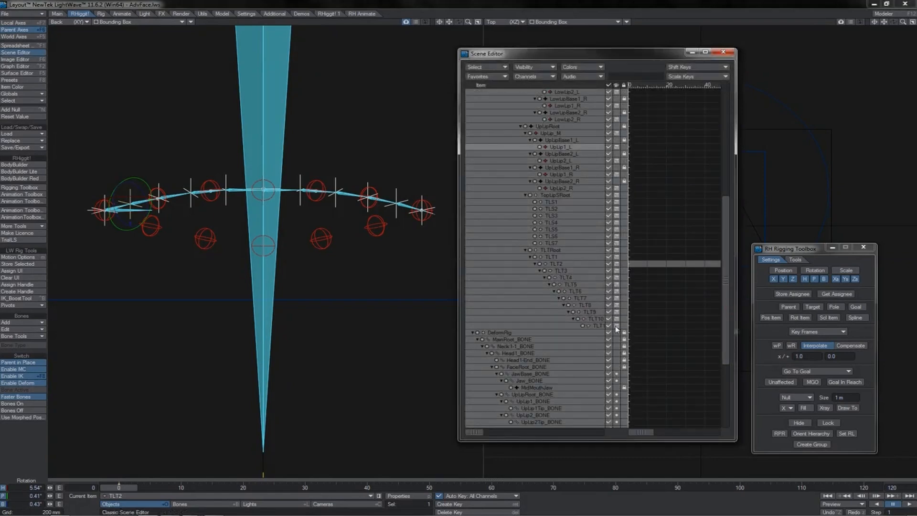
pyautogui.click(596, 325)
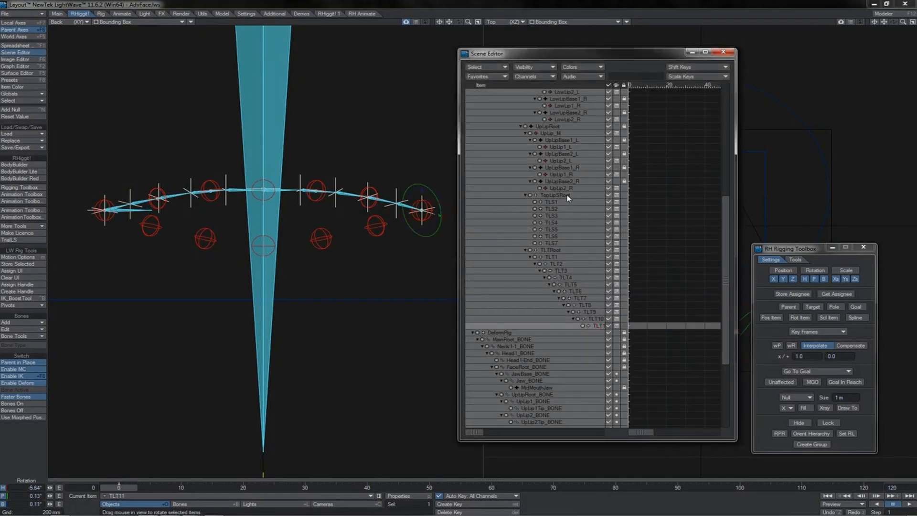
pyautogui.keyDown('shift'); pyautogui.click(569, 196); pyautogui.keyUp('shift')
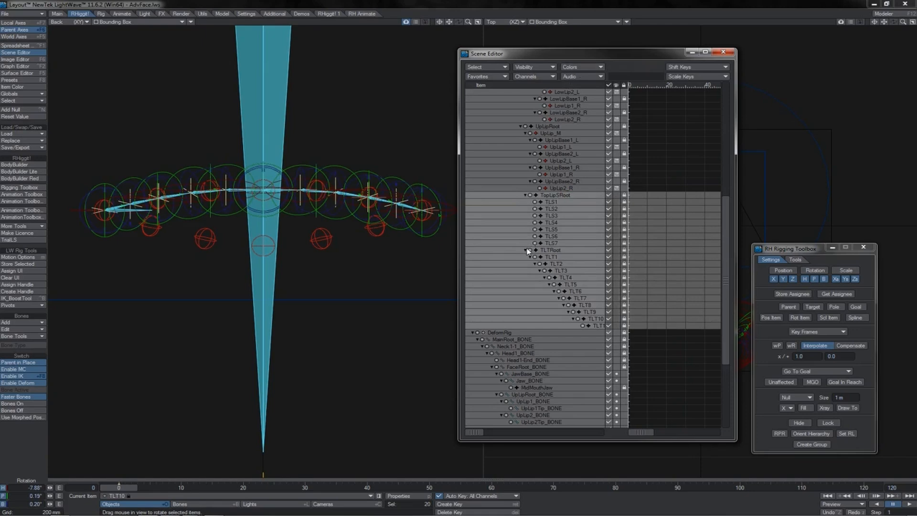
pyautogui.click(526, 249)
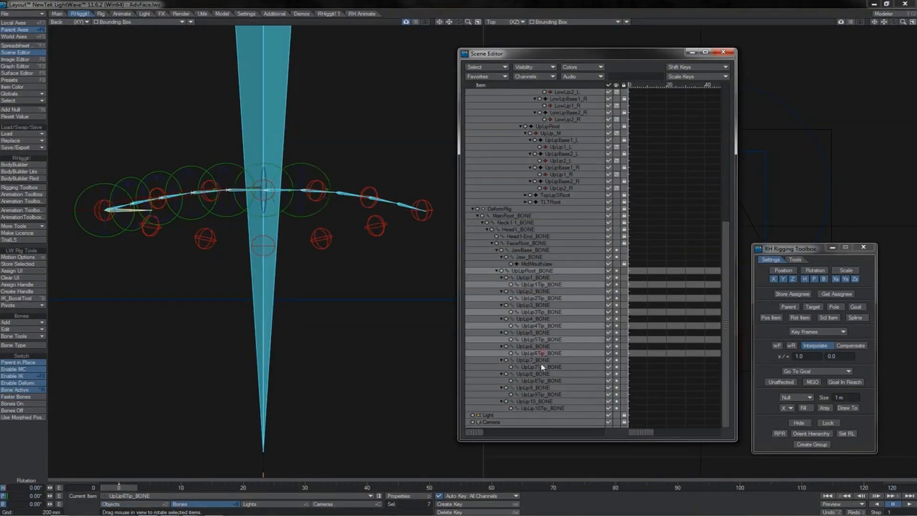
# Add the UpLip7Tip to UpLip10Tip bones to the selected UpLipRoot and tip bones, and hide the whole selection.
pyautogui.keyDown('ctrl'); pyautogui.click(540, 366); pyautogui.keyUp('ctrl')
pyautogui.keyDown('ctrl'); pyautogui.click(540, 381); pyautogui.keyUp('ctrl')
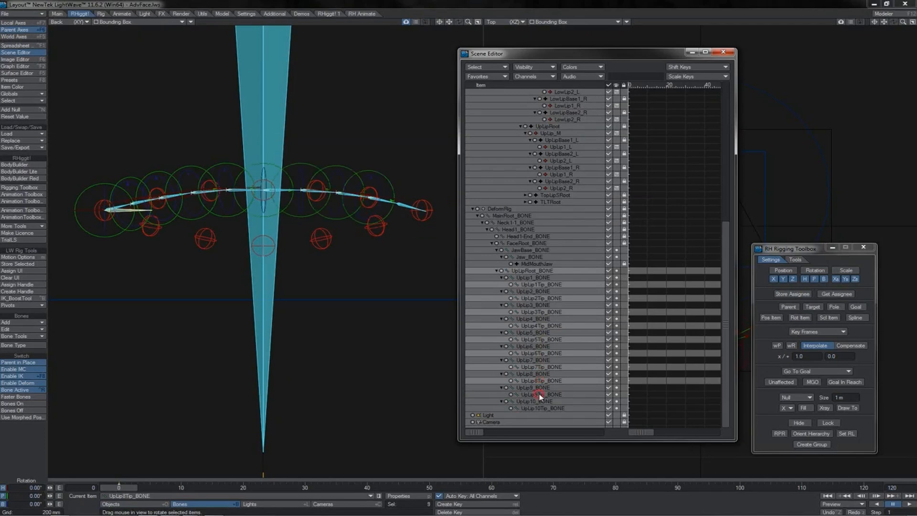
pyautogui.keyDown('ctrl'); pyautogui.click(541, 395); pyautogui.keyUp('ctrl')
pyautogui.keyDown('ctrl'); pyautogui.click(540, 408); pyautogui.keyUp('ctrl')
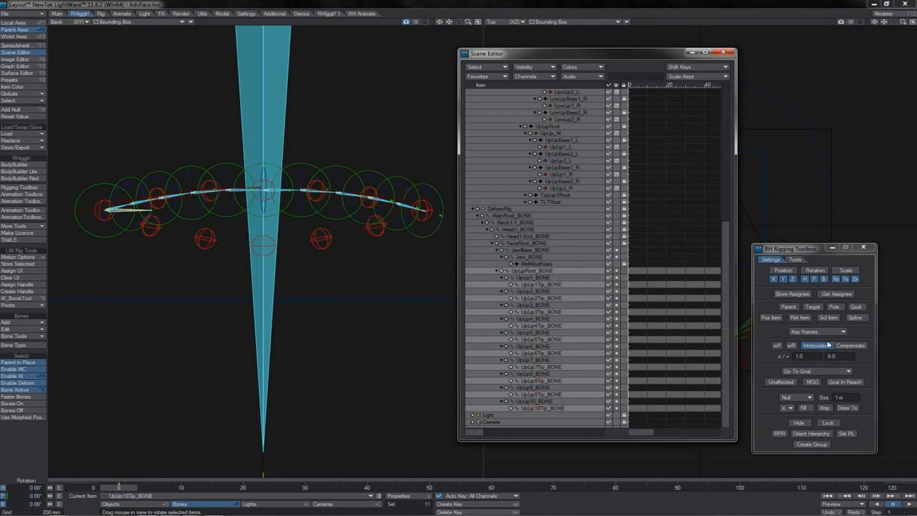
pyautogui.click(804, 423)
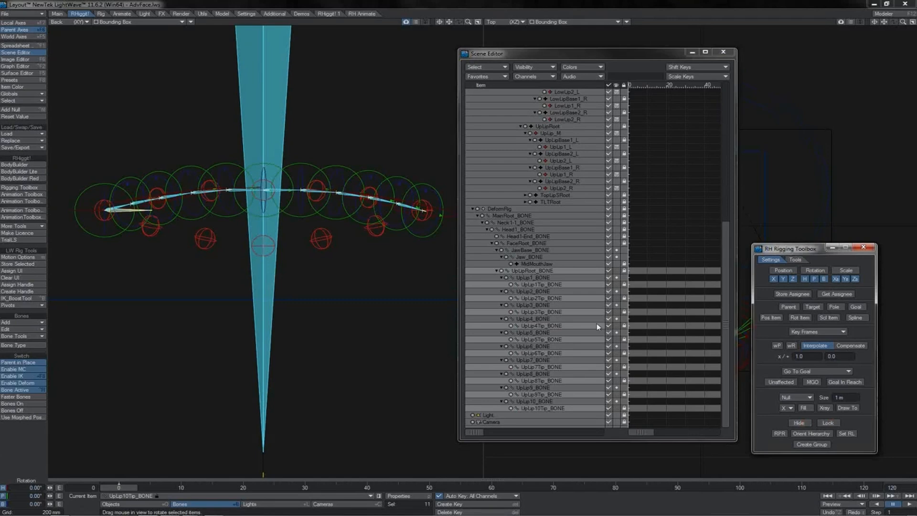
# Make the outermost UpLip1 and UpLip10 bones follow the two mouth-corner nulls through Rot Item, with only the bank channel enabled.
pyautogui.click(125, 206)
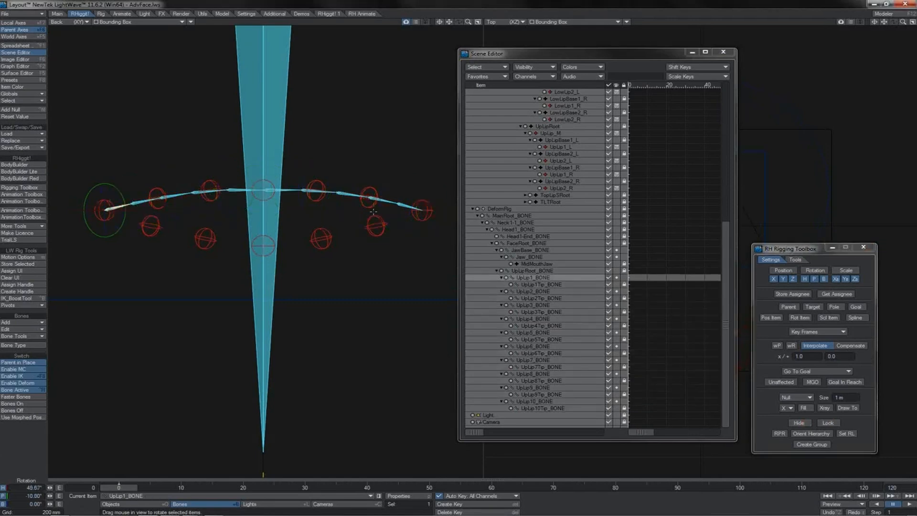
pyautogui.moveTo(126, 206); pyautogui.dragTo(121, 206)
pyautogui.keyDown('shift'); pyautogui.click(399, 204); pyautogui.keyUp('shift')
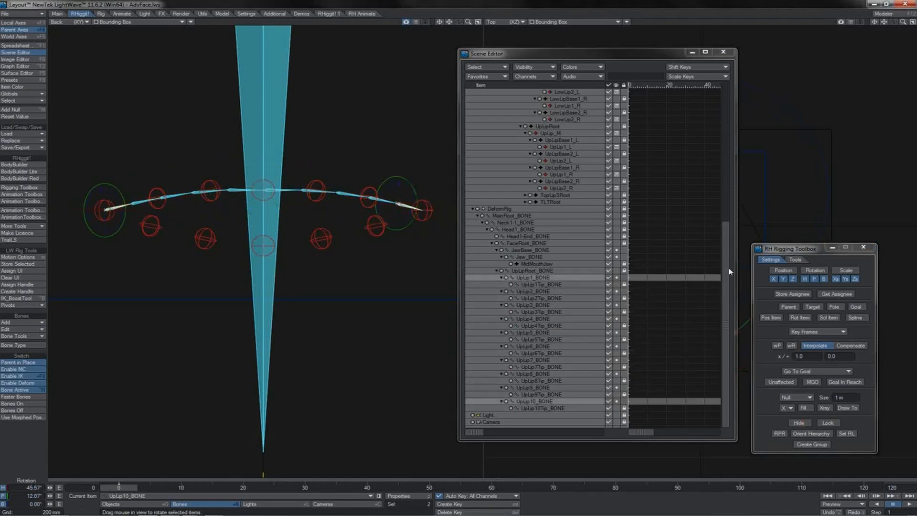
pyautogui.click(791, 295)
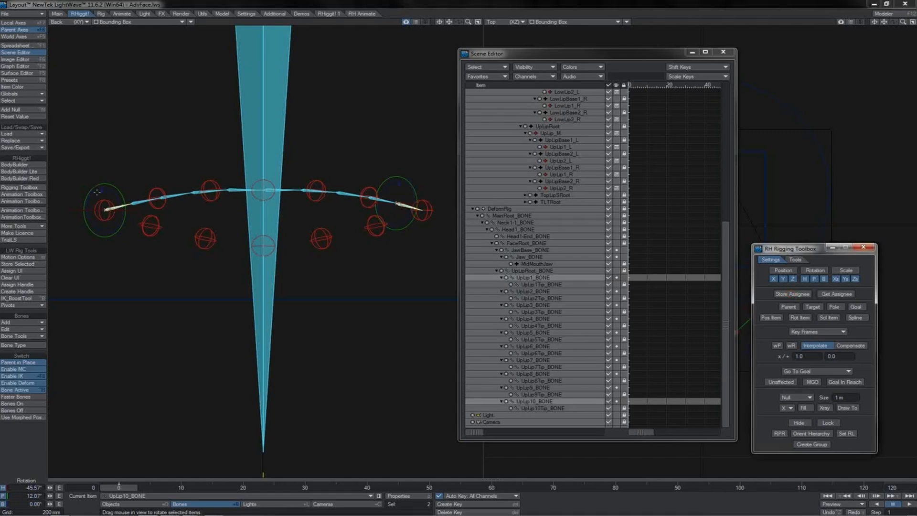
pyautogui.click(791, 270)
pyautogui.click(836, 269)
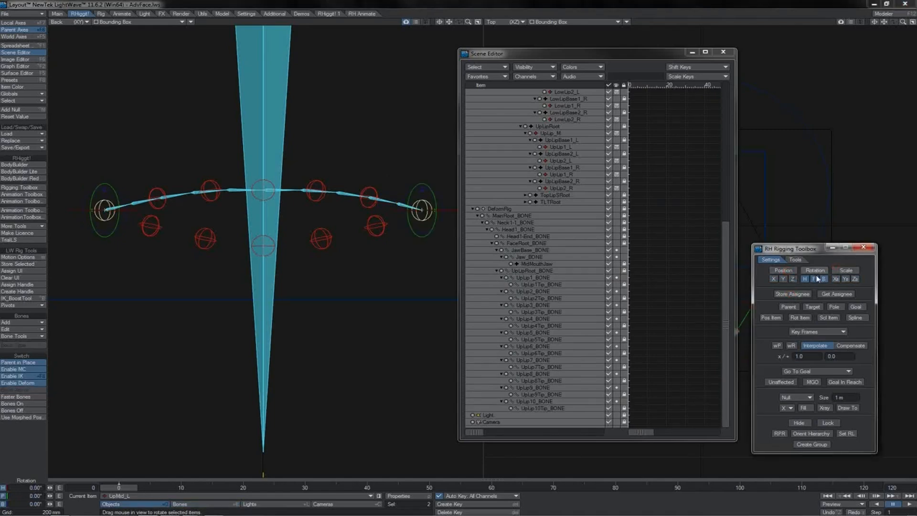
pyautogui.click(815, 272)
pyautogui.click(823, 279)
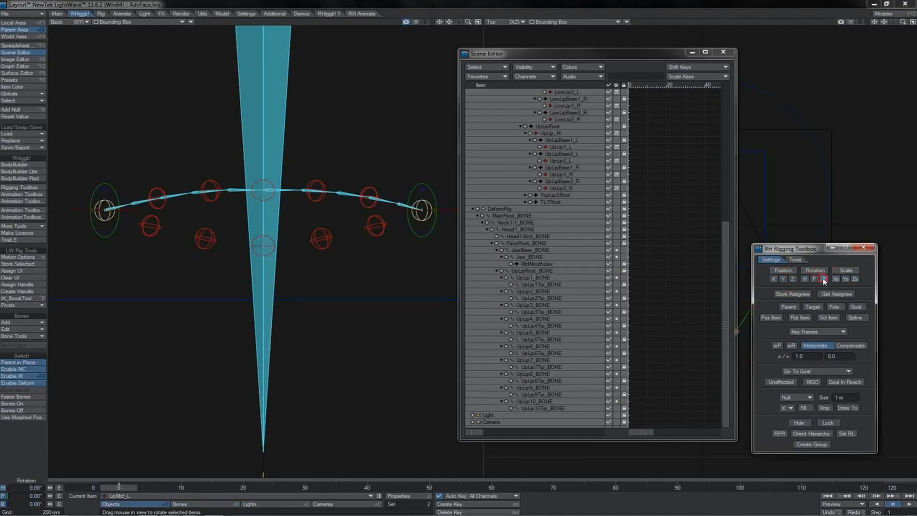
pyautogui.click(800, 318)
# Try rotating the character's right mouth-corner null in the Back view, undo it, and check the rotation again in Textured Shaded Solid Wireframe.
pyautogui.click(104, 209)
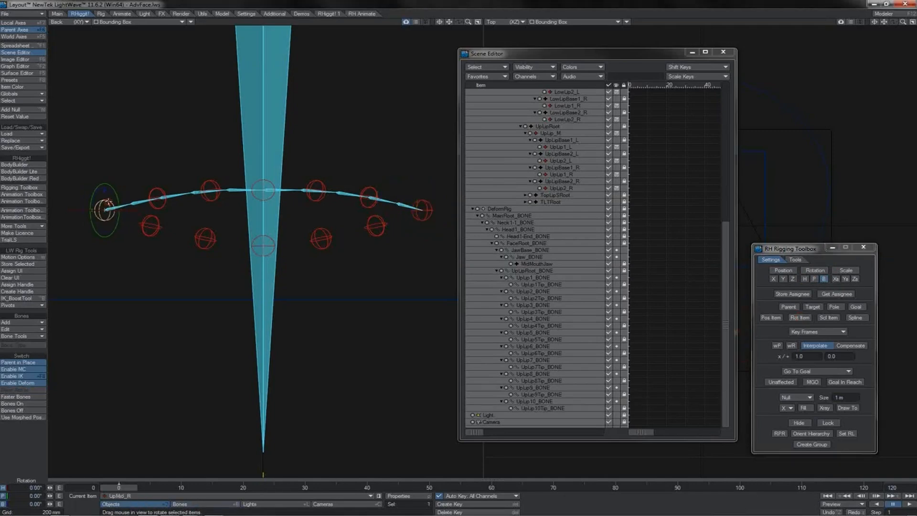
pyautogui.moveTo(102, 190); pyautogui.dragTo(170, 35)
pyautogui.hotkey('ctrl', 'z')
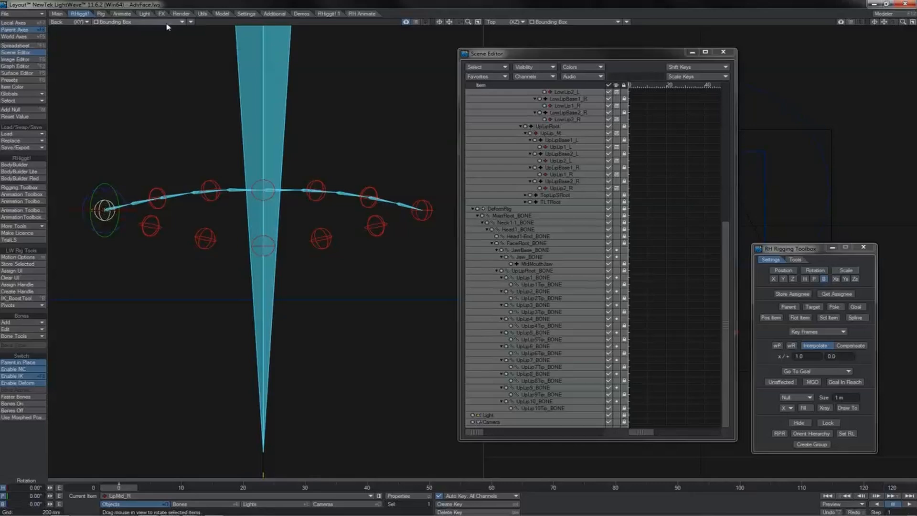
pyautogui.click(167, 22)
pyautogui.click(167, 61)
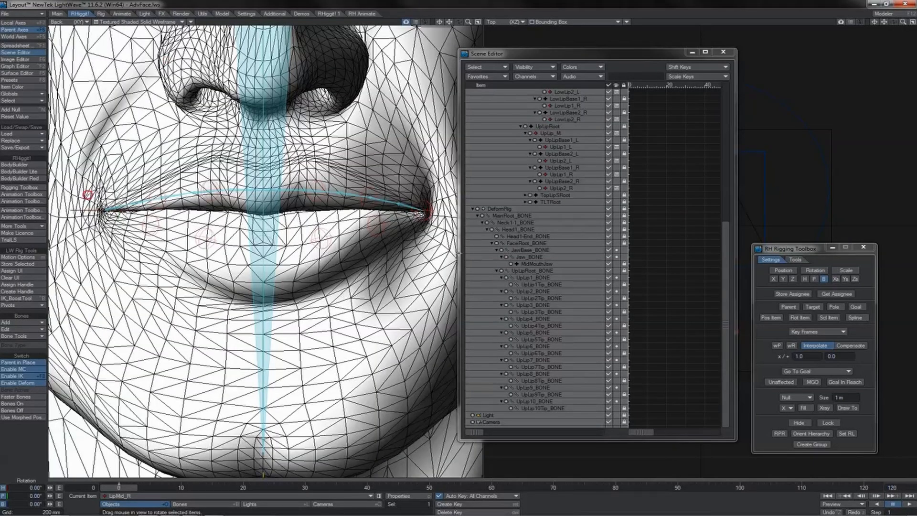
pyautogui.moveTo(88, 194); pyautogui.dragTo(122, 194)
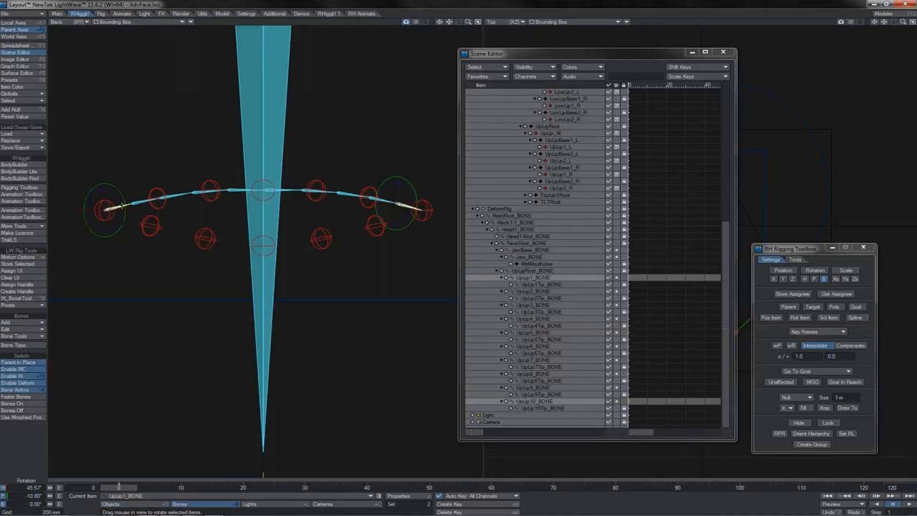
# Lock and hide the UpLip1 and UpLip10 bones.
pyautogui.click(833, 423)
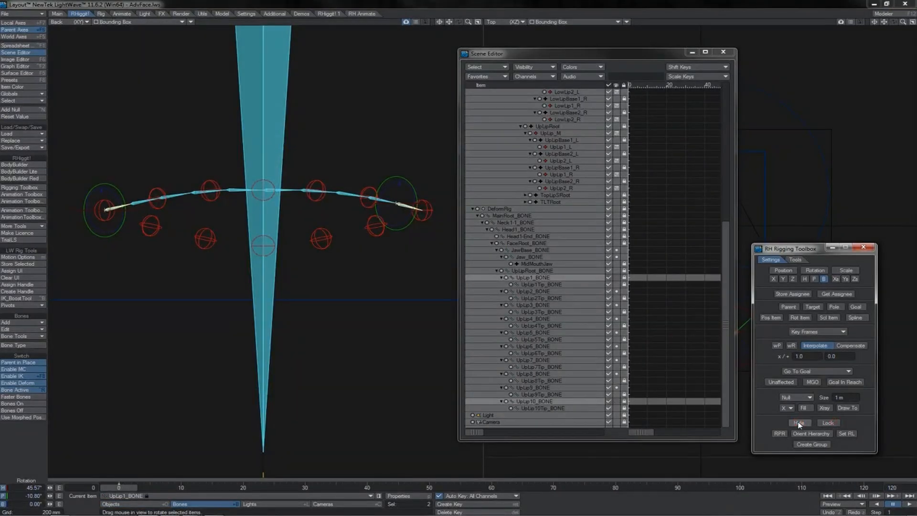
# Make the two middle UpLip5 and UpLip6 bones take their bank rotation from the UpLip_M null through Rot Item.
pyautogui.click(286, 189)
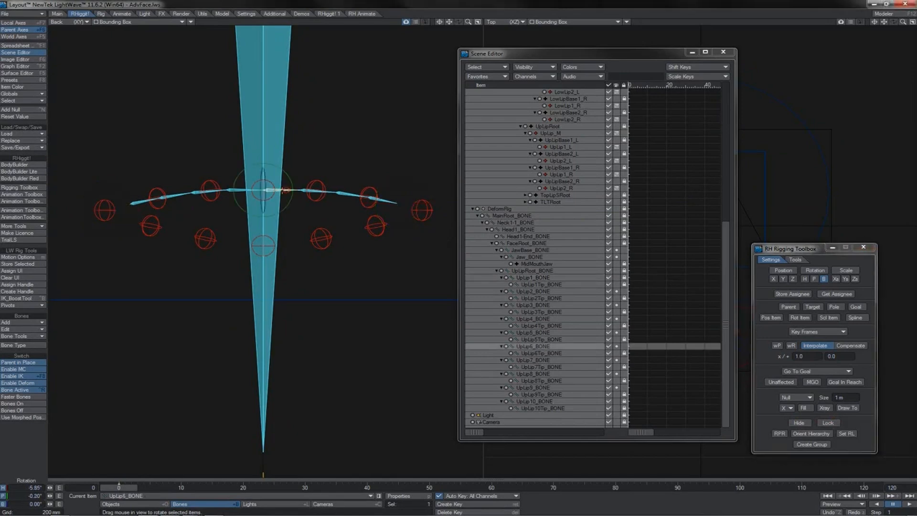
pyautogui.click(241, 189)
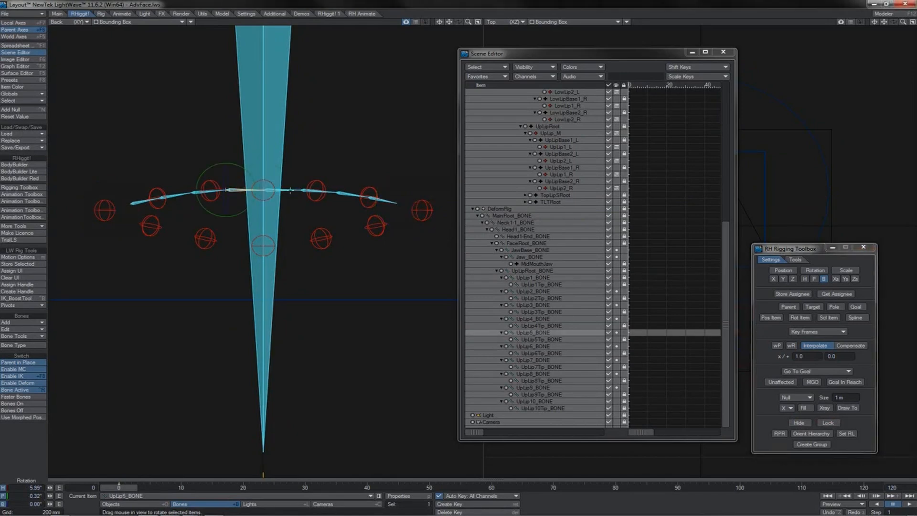
pyautogui.click(290, 191)
pyautogui.click(241, 189)
pyautogui.keyDown('shift'); pyautogui.click(285, 189); pyautogui.keyUp('shift')
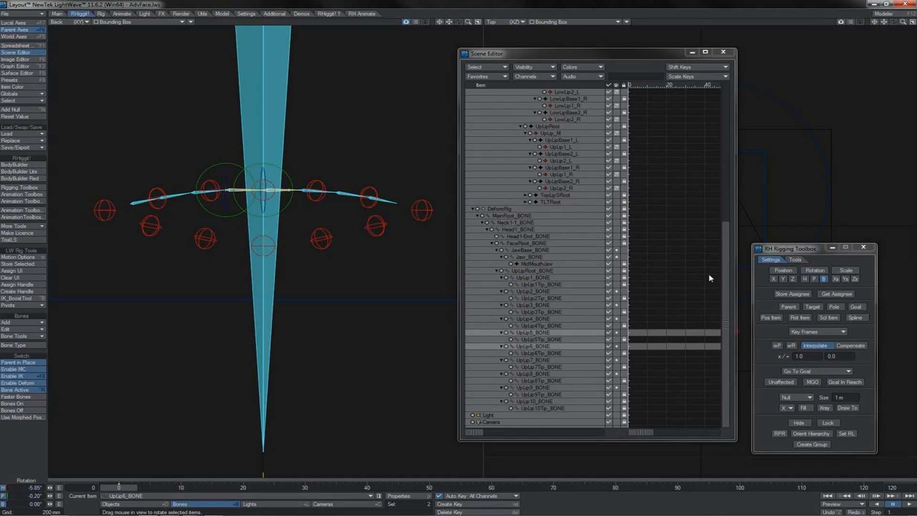
pyautogui.click(791, 294)
pyautogui.click(267, 179)
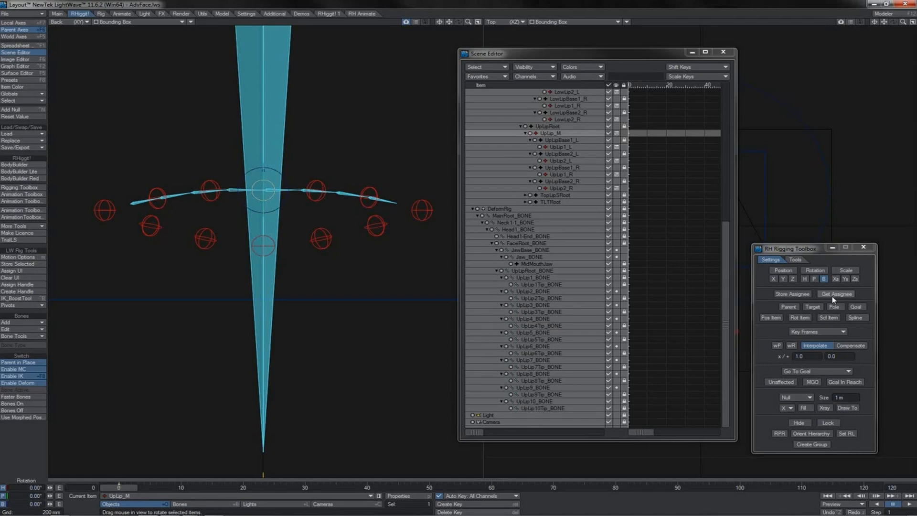
pyautogui.click(800, 317)
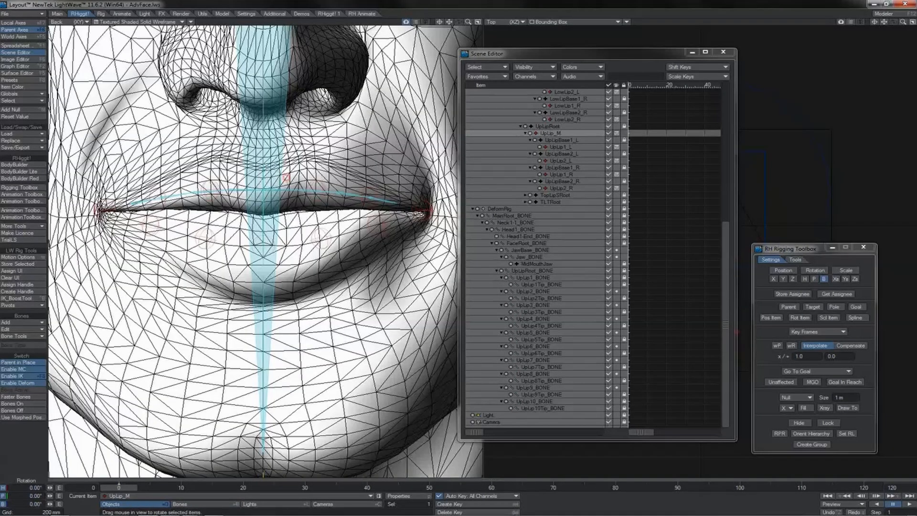
# Test the middle lip bones' bank rotation in the Back view, undo it, and return the view from shaded wireframe to Bounding Box.
pyautogui.moveTo(283, 173); pyautogui.dragTo(289, 169)
pyautogui.hotkey('ctrl', 'z')
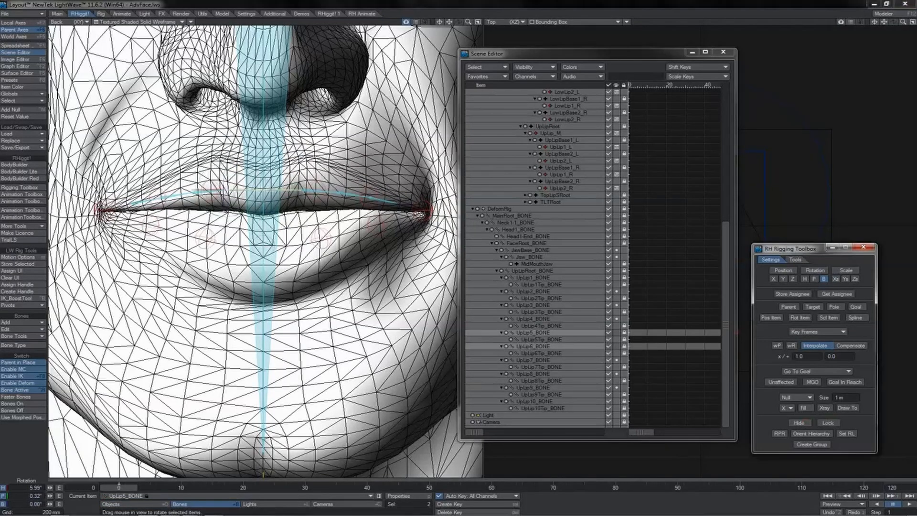
pyautogui.click(152, 22)
pyautogui.click(143, 10)
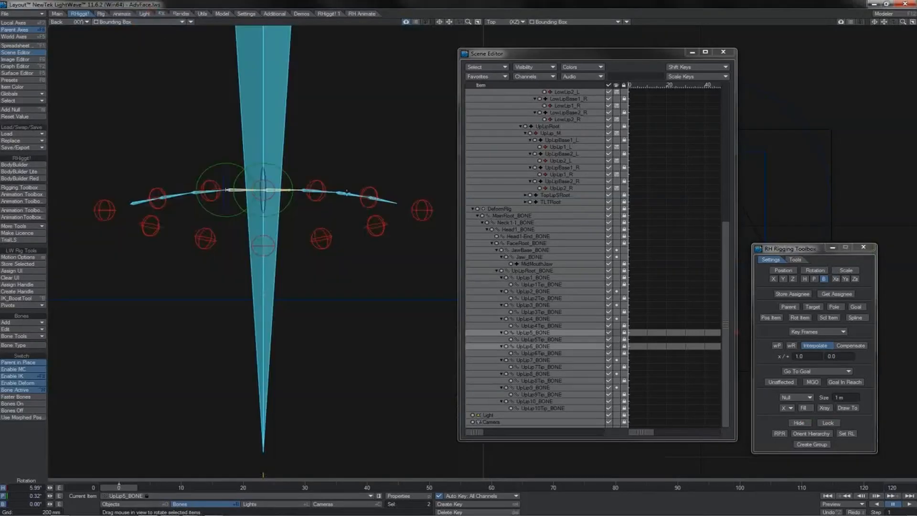
# Compare the placement of the UpLip8 bone with the neighbouring UpLip1_L and UpLip2_L nulls.
pyautogui.click(340, 193)
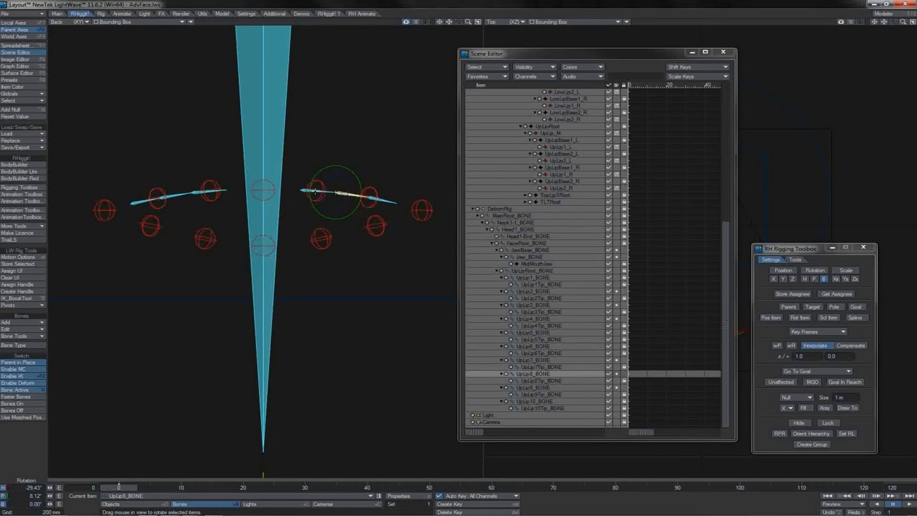
pyautogui.click(316, 190)
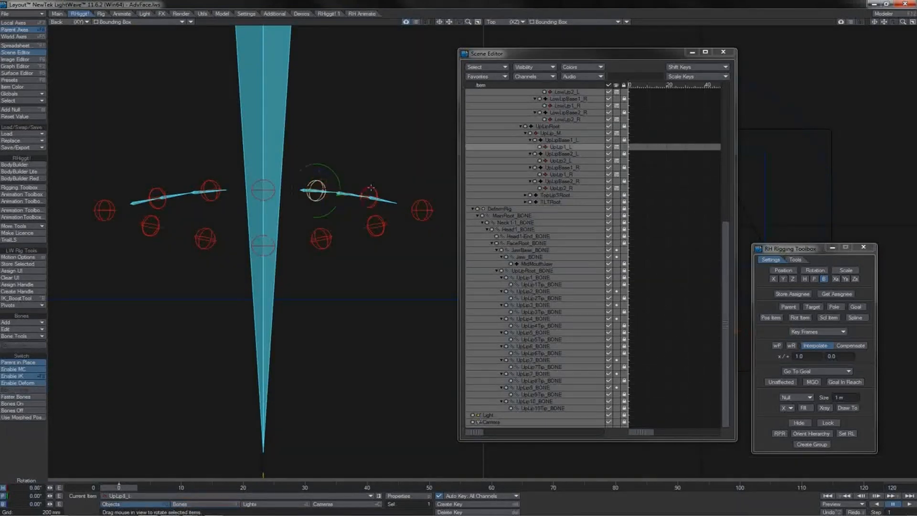
pyautogui.click(369, 195)
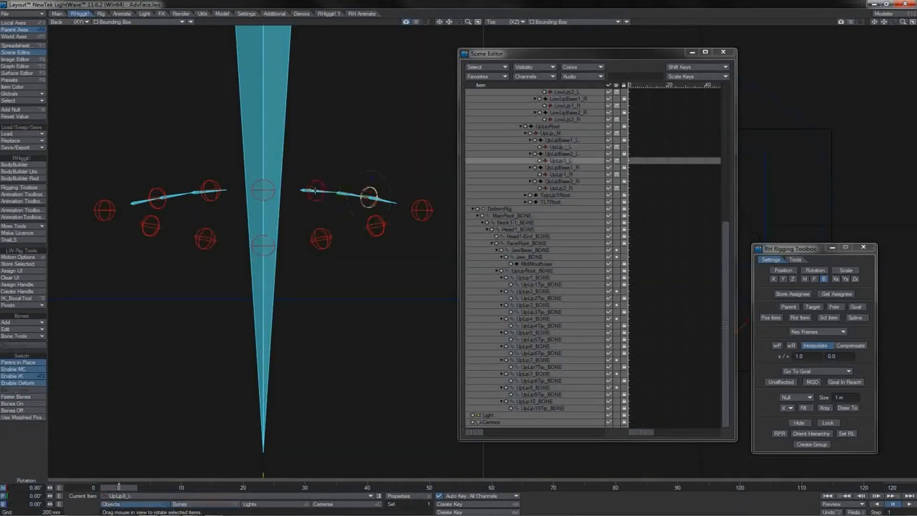
pyautogui.click(314, 191)
pyautogui.click(344, 193)
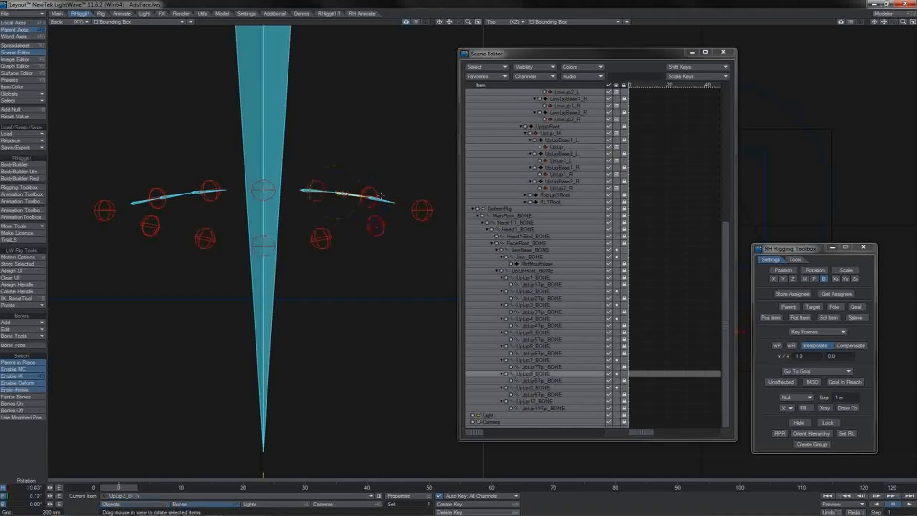
# Make the UpLip2 and UpLip9 bones take their bank rotation from the UpLip2_R and UpLip2_L nulls through Rot Item.
pyautogui.click(385, 199)
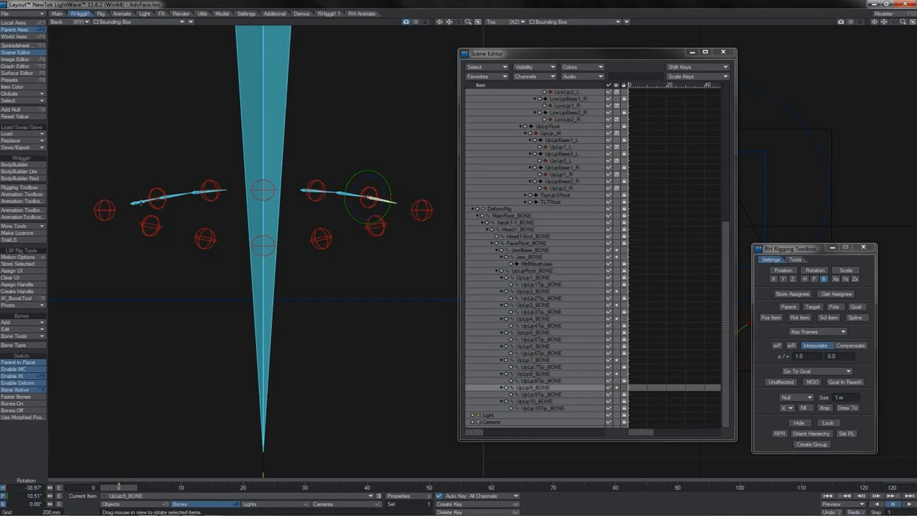
pyautogui.click(141, 201)
pyautogui.keyDown('shift'); pyautogui.click(389, 199); pyautogui.keyUp('shift')
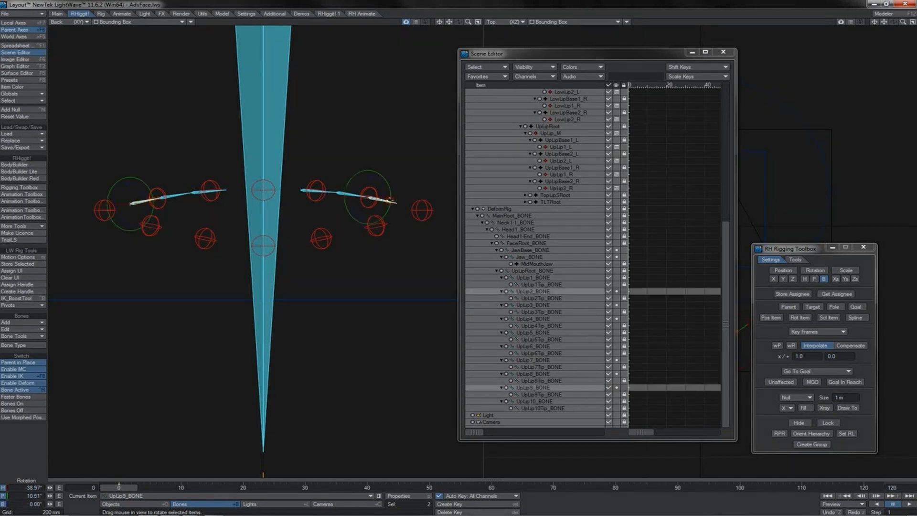
pyautogui.click(792, 294)
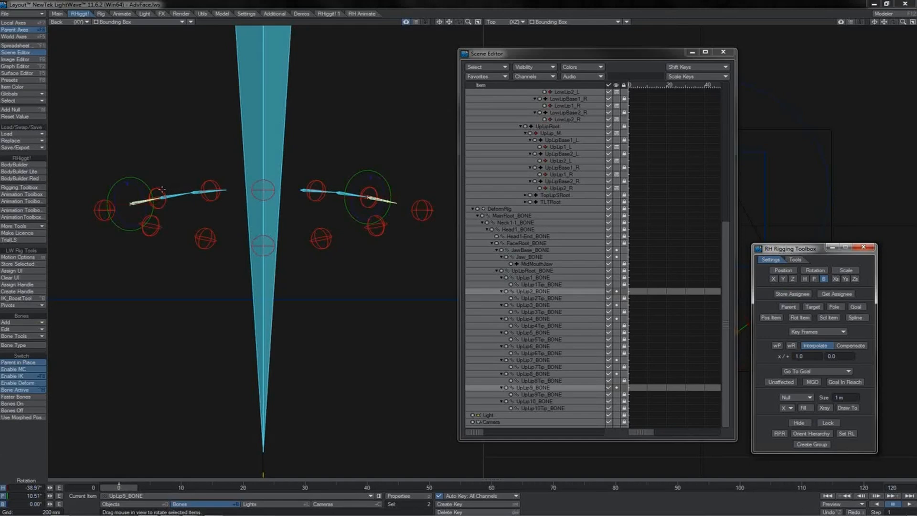
pyautogui.click(161, 192)
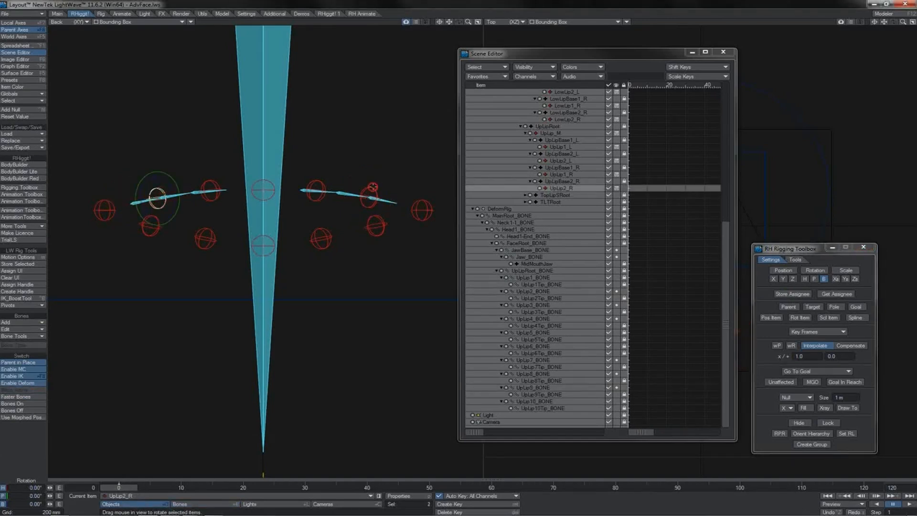
pyautogui.keyDown('shift'); pyautogui.click(373, 187); pyautogui.keyUp('shift')
pyautogui.click(799, 318)
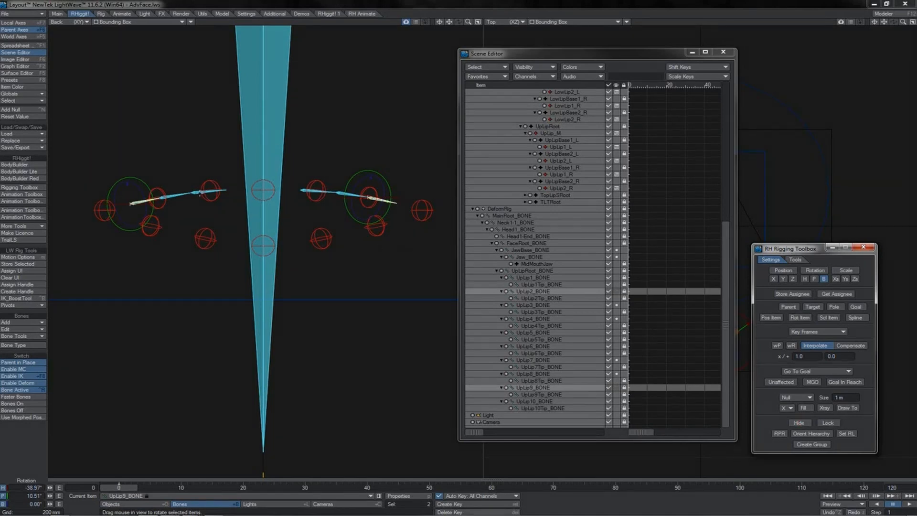
# Bind the bank rotation of the UpLip4 and UpLip7 bones to the UpLip1_R and UpLip1_L nulls, and lock and hide both bones.
pyautogui.click(197, 193)
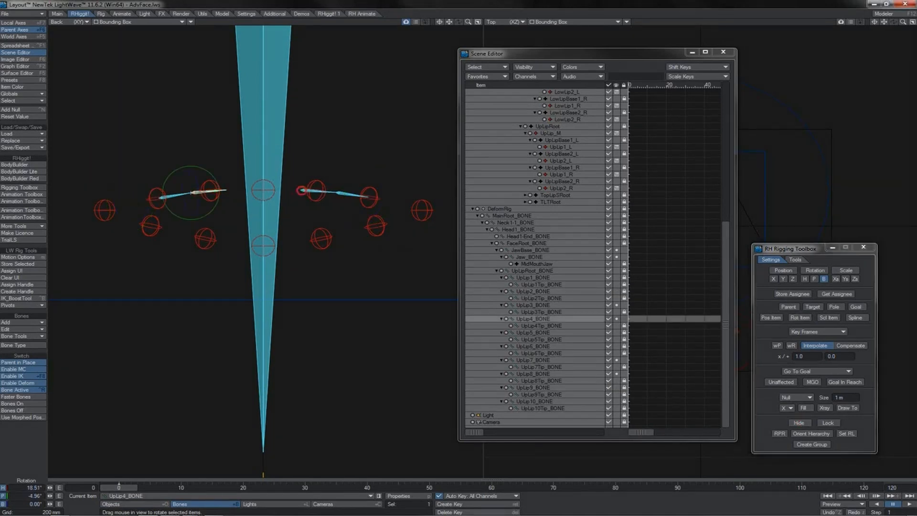
pyautogui.keyDown('shift'); pyautogui.click(301, 191); pyautogui.keyUp('shift')
pyautogui.click(786, 294)
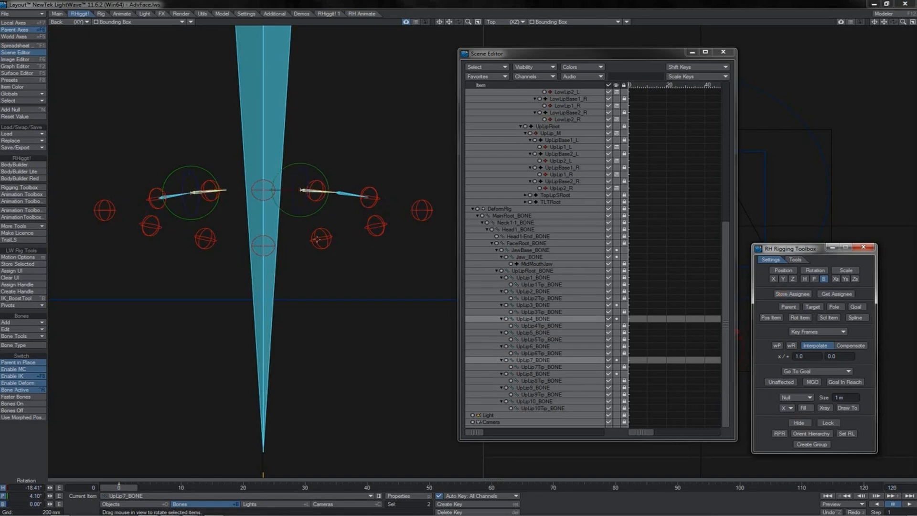
pyautogui.click(214, 181)
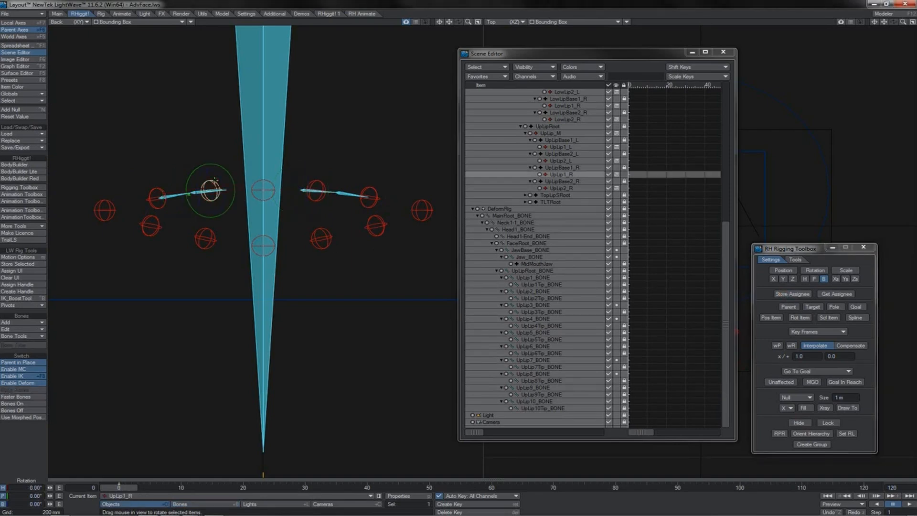
pyautogui.keyDown('shift'); pyautogui.click(335, 175); pyautogui.keyUp('shift')
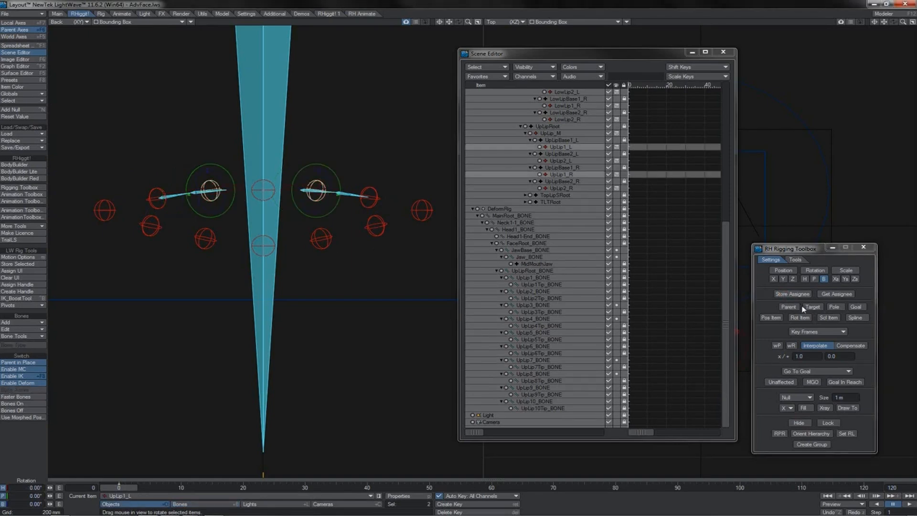
pyautogui.click(800, 318)
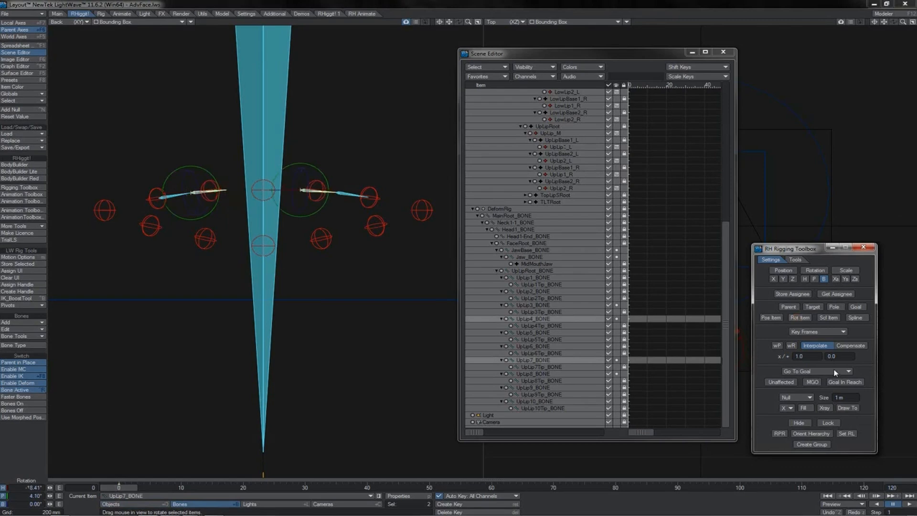
pyautogui.click(829, 423)
# Check the UpLip1_L and UpLip2_L nulls around the UpLip8 bone, and open the Graph Editor with that bone selected.
pyautogui.click(341, 192)
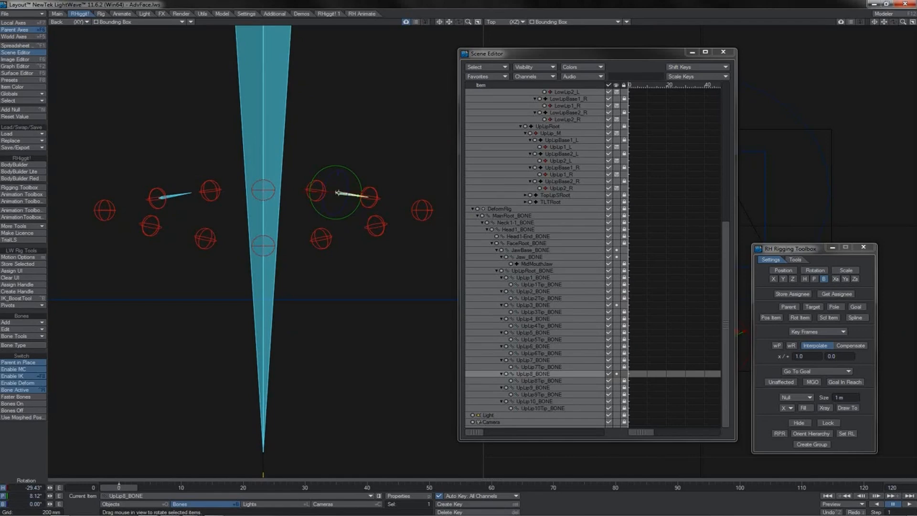
pyautogui.click(317, 187)
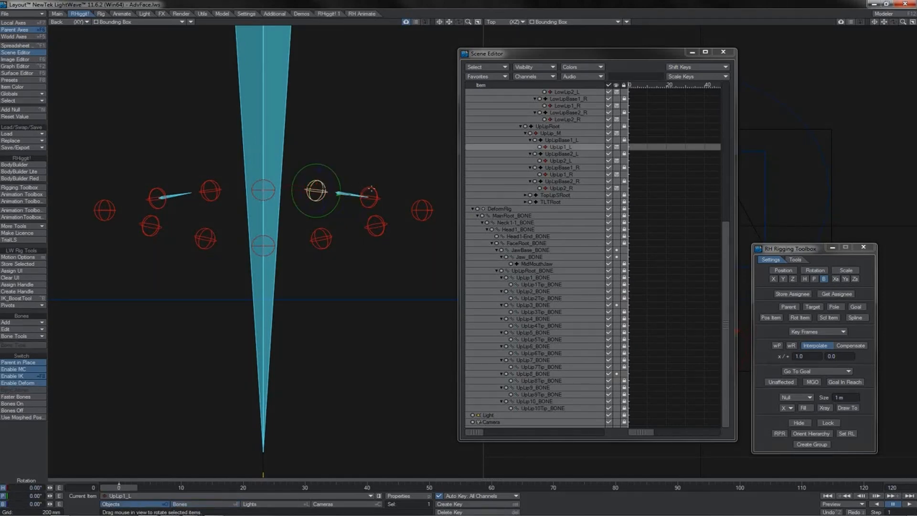
pyautogui.click(371, 190)
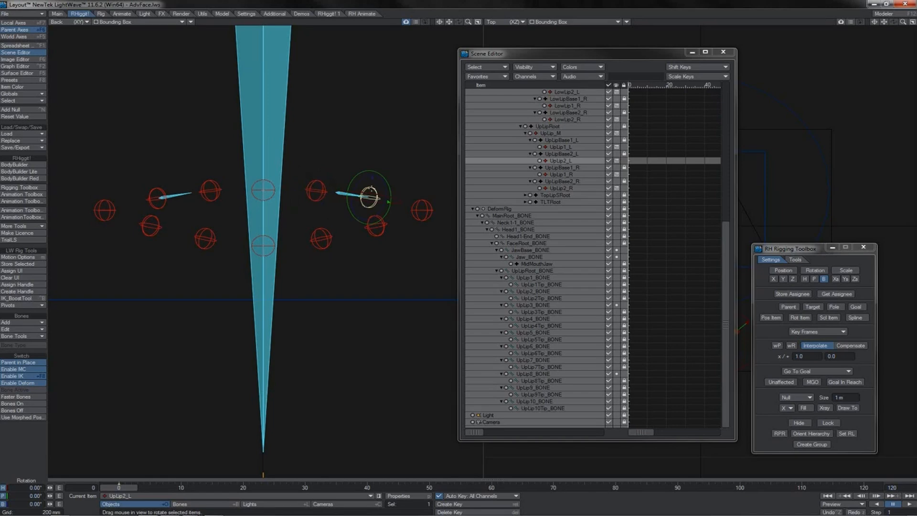
pyautogui.click(337, 193)
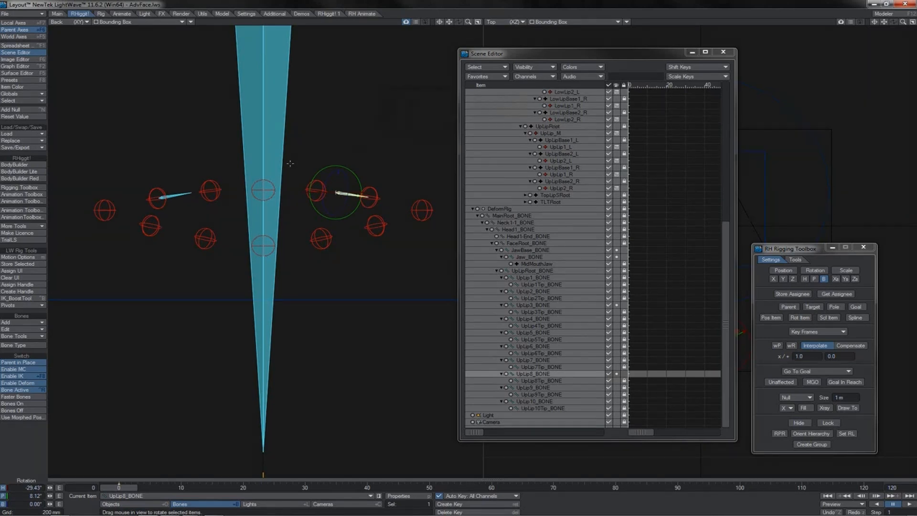
pyautogui.press('F2')
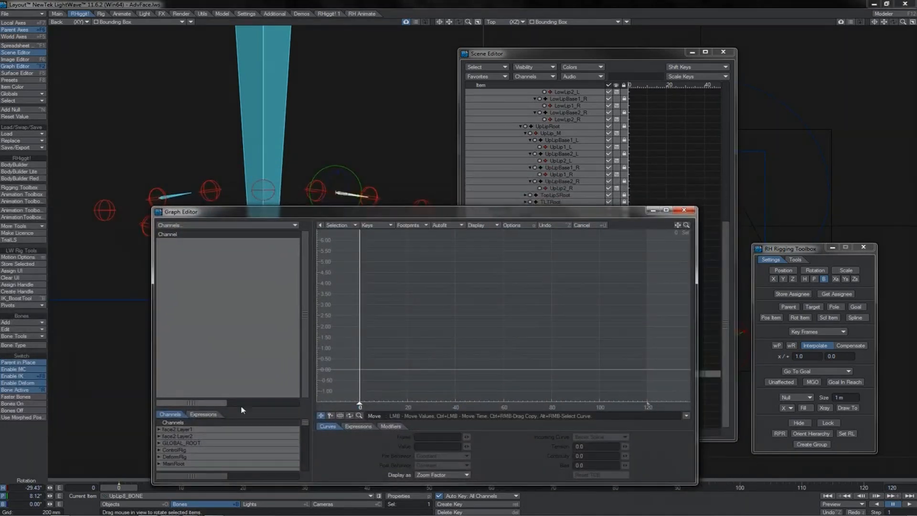
# Create a new Graph Editor expression named UpLipTwist_L.
pyautogui.click(203, 413)
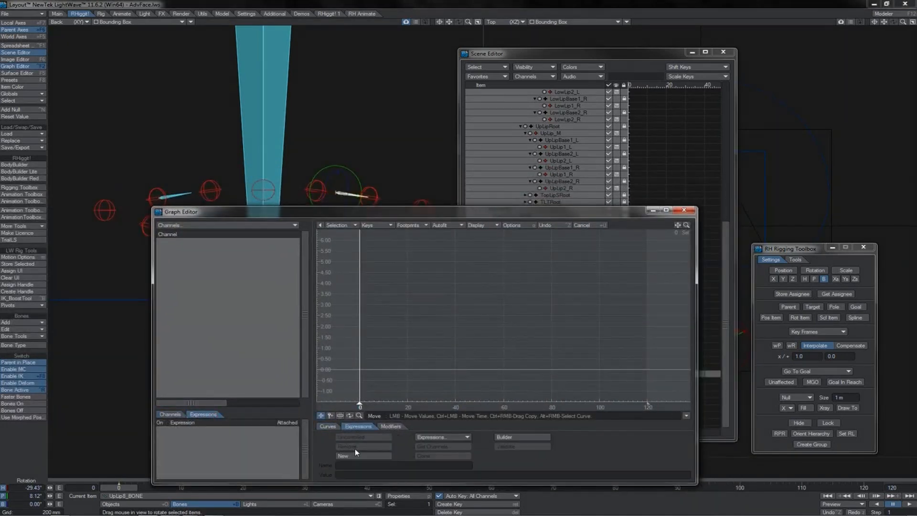
pyautogui.click(354, 457)
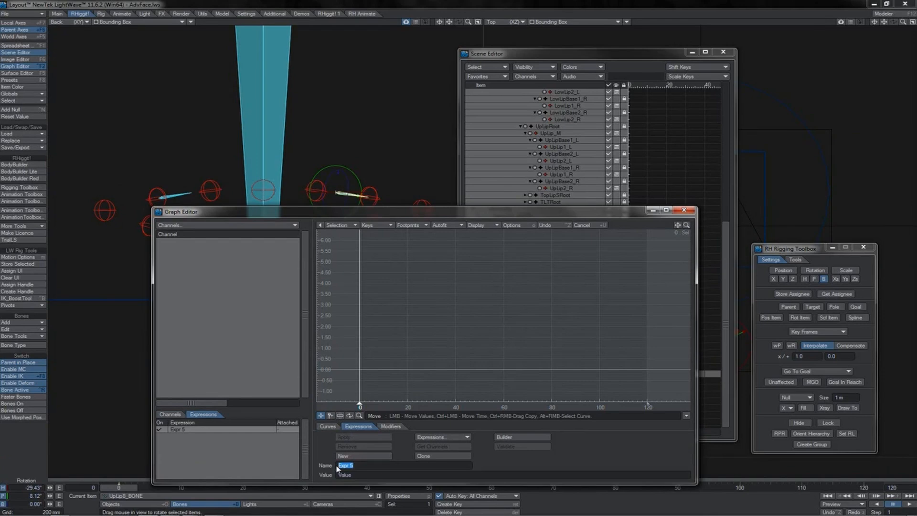
pyautogui.write('UpLipTwist_L')
# Set the UpLipTwist_L expression's value to [UpLip1_L.Rotation.B]*0.5+[UpLip2_L.Rotation.B]*0.5, after identifying the two nulls beside the UpLip8 bone.
pyautogui.click(316, 180)
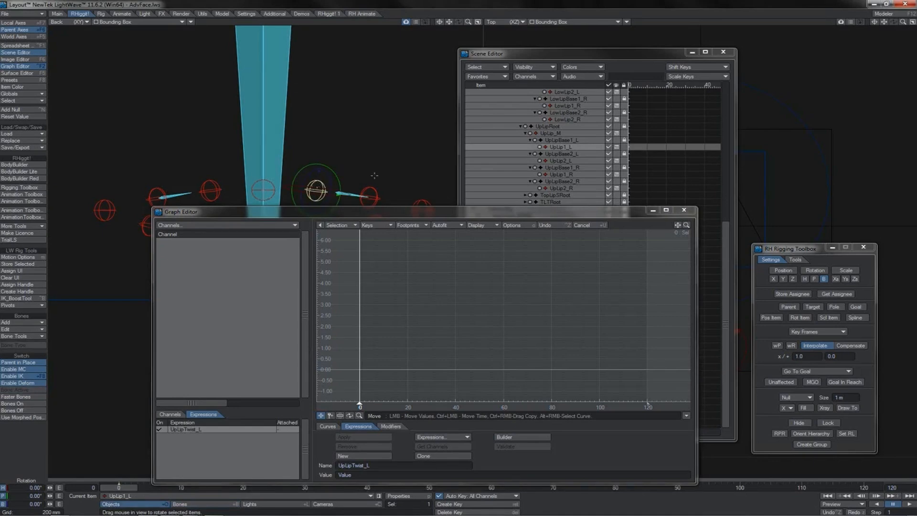
pyautogui.click(370, 192)
pyautogui.click(333, 475)
pyautogui.write('[')
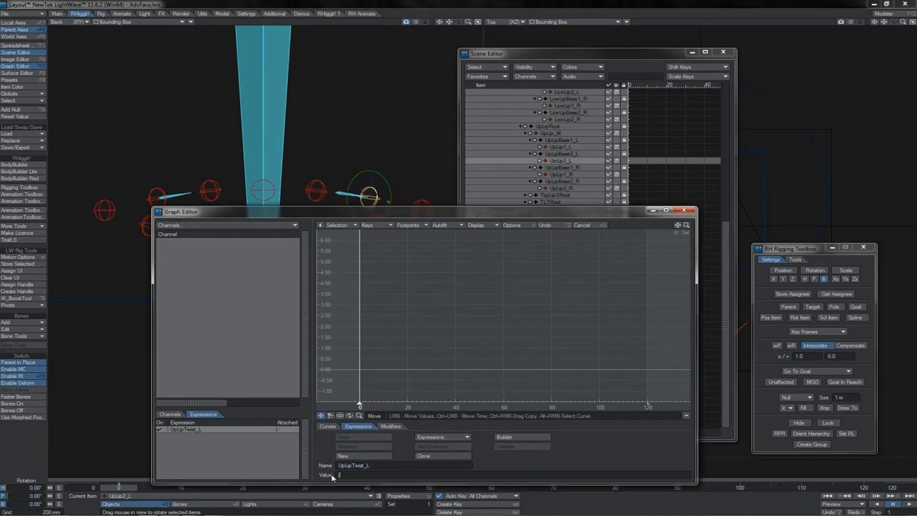
pyautogui.write('UpLip1_L.Rotation.B]*0.5')
pyautogui.write('+[UpLip1_L.Rotation.B]*0.5')
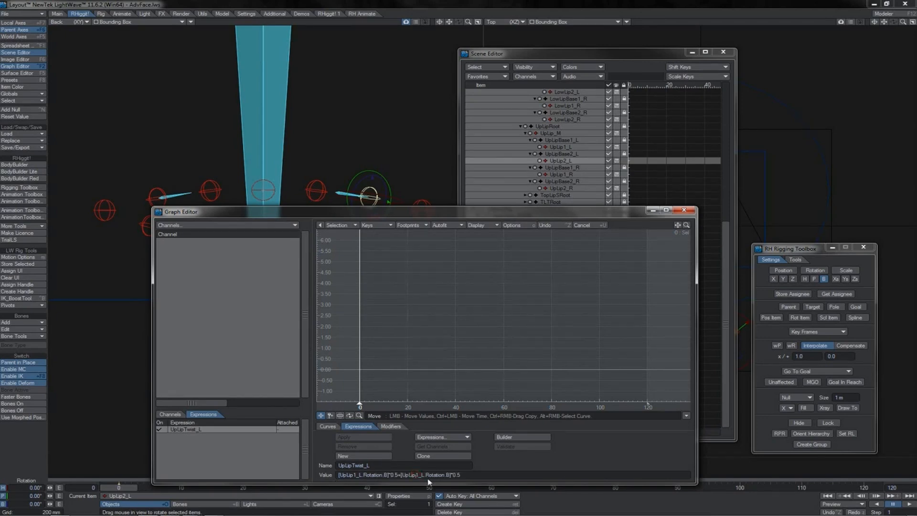
pyautogui.write('2')
# Apply the UpLipTwist_L expression to the Rotation.B channel of UpLip8_BONE.
pyautogui.click(342, 192)
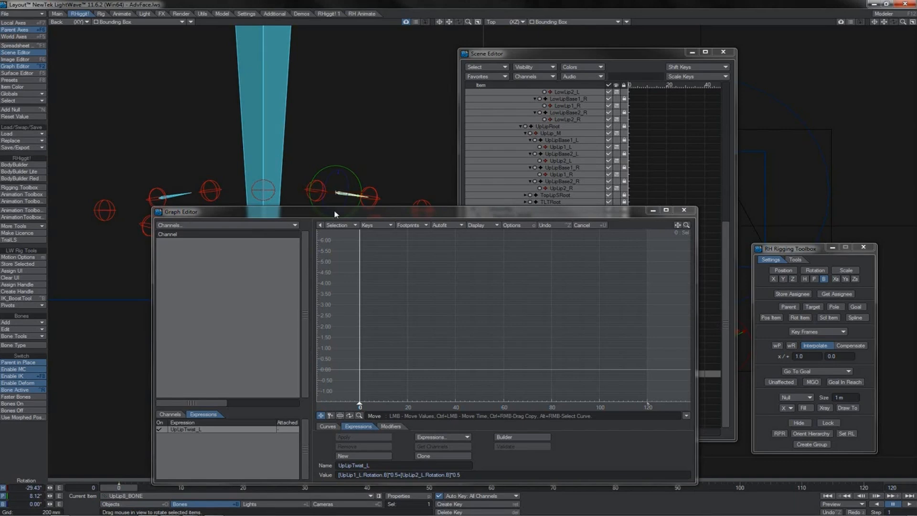
pyautogui.click(334, 214)
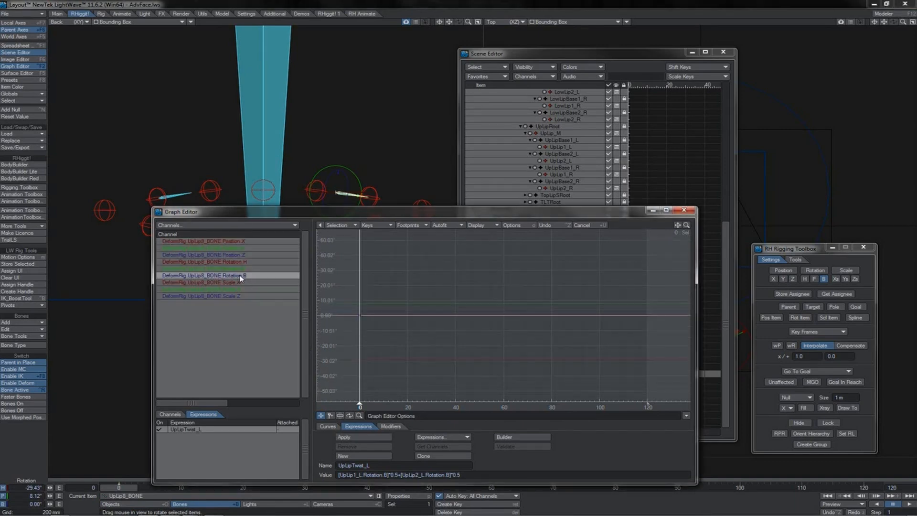
pyautogui.click(356, 437)
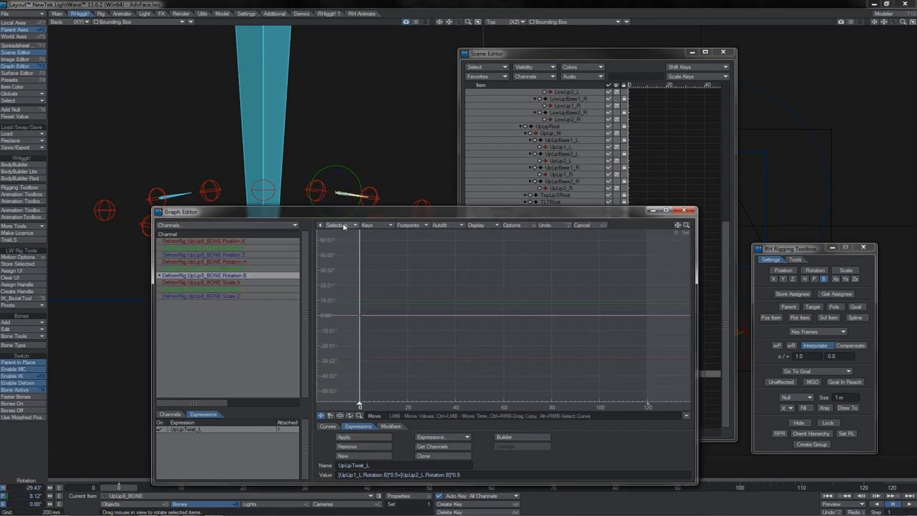
# Clone the expression as UpLipTwist_R with the value [UpLip1_R.Rotation.B]*0.5+[UpLip2_R.Rotation.B]*0.5.
pyautogui.click(455, 458)
pyautogui.moveTo(388, 465); pyautogui.dragTo(368, 470)
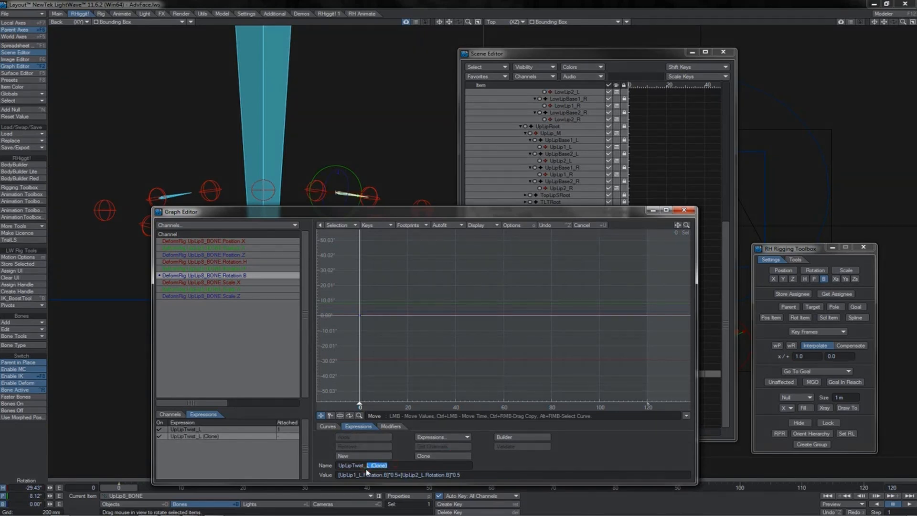
pyautogui.write('R')
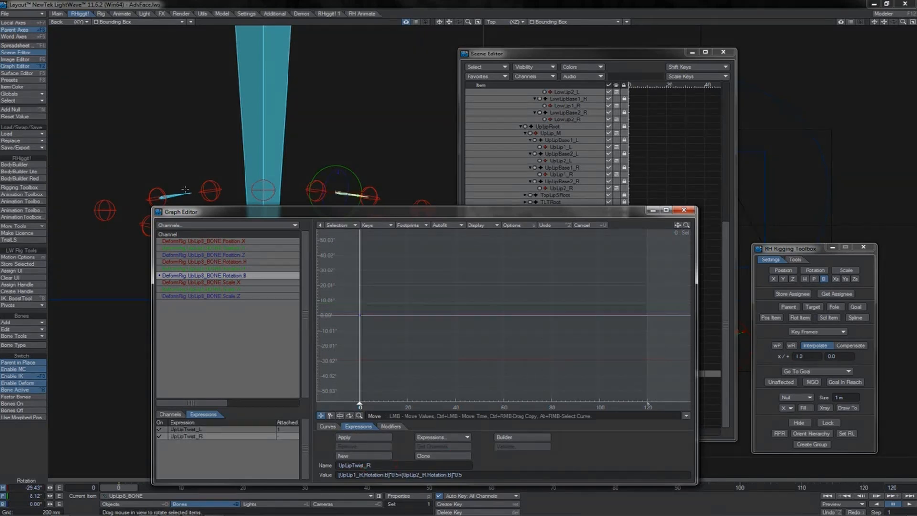
# Apply the UpLipTwist_R expression to the Rotation.B channel of UpLip3_BONE.
pyautogui.click(184, 192)
pyautogui.click(223, 214)
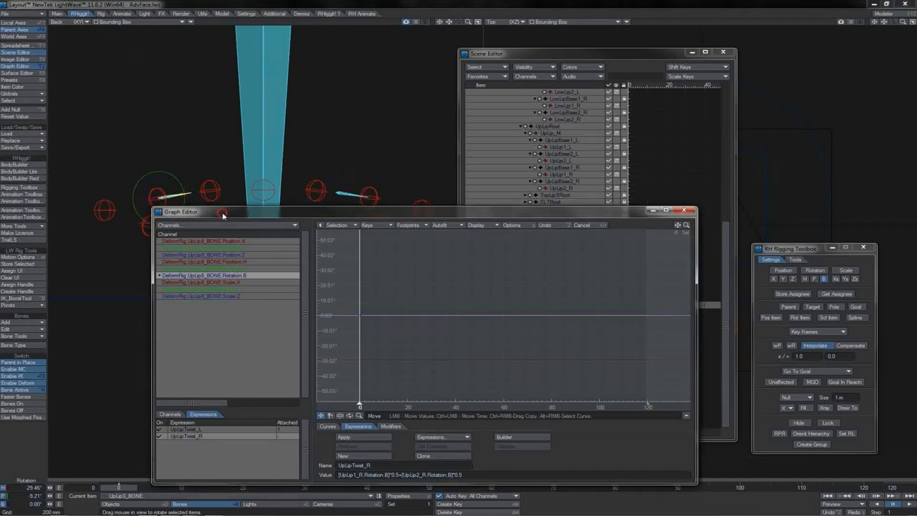
pyautogui.click(222, 276)
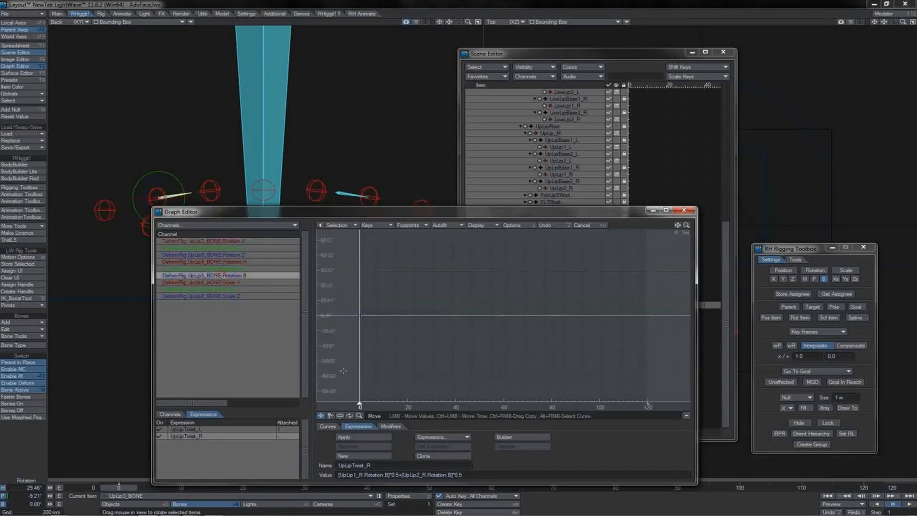
pyautogui.click(349, 438)
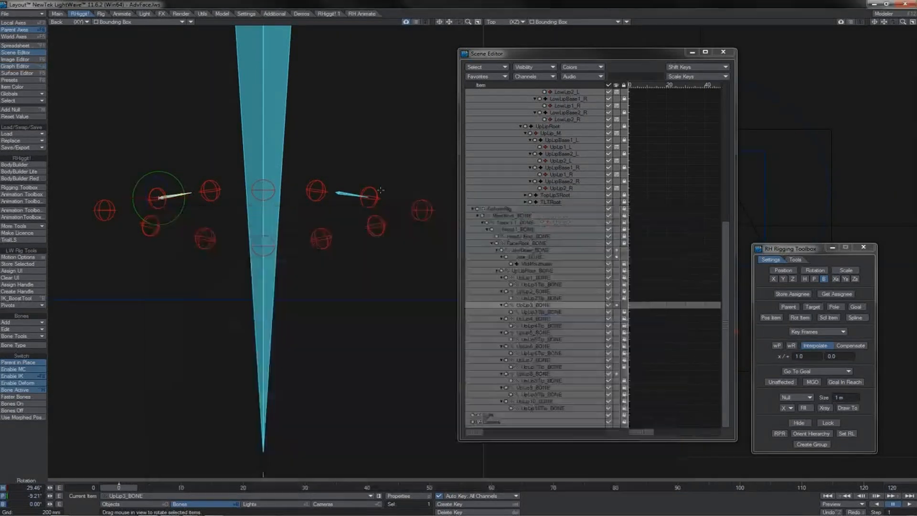
# Test the twist expression by banking the UpLip2_L and UpLip1_L nulls, and undo the rotation.
pyautogui.click(375, 188)
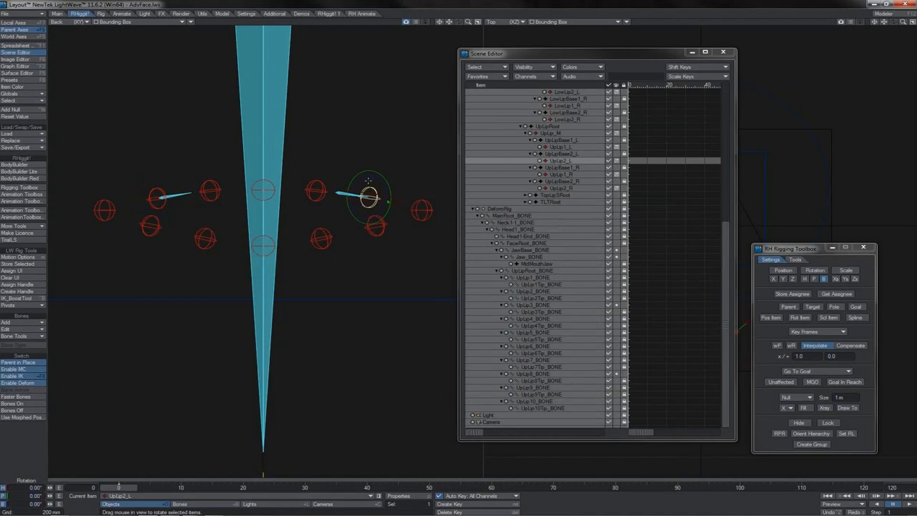
pyautogui.moveTo(368, 181); pyautogui.dragTo(362, 180)
pyautogui.click(322, 183)
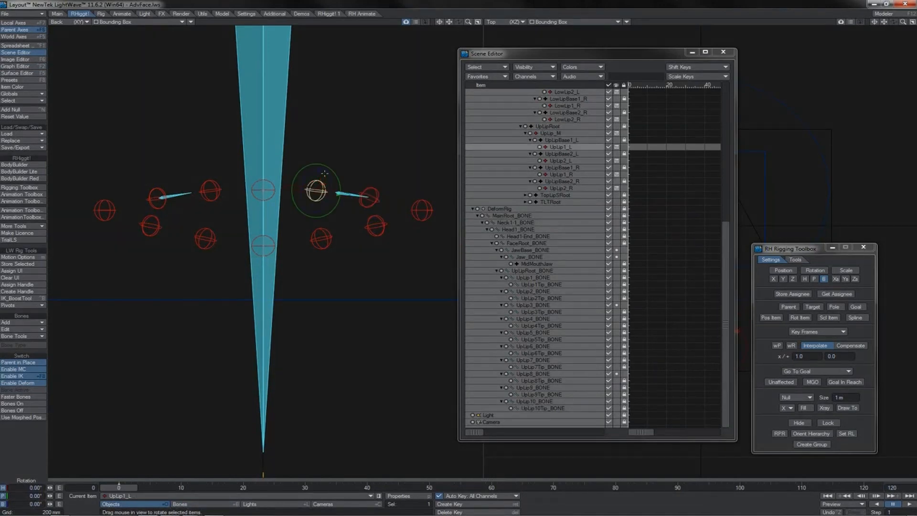
pyautogui.moveTo(324, 173); pyautogui.dragTo(317, 170)
pyautogui.hotkey('ctrl', 'z')
# Display the back view as Textured Shaded Solid Wireframe and bank the UpLip1_L null about 4° and UpLip2_L about -13.5° to test the lip deformation.
pyautogui.click(178, 22)
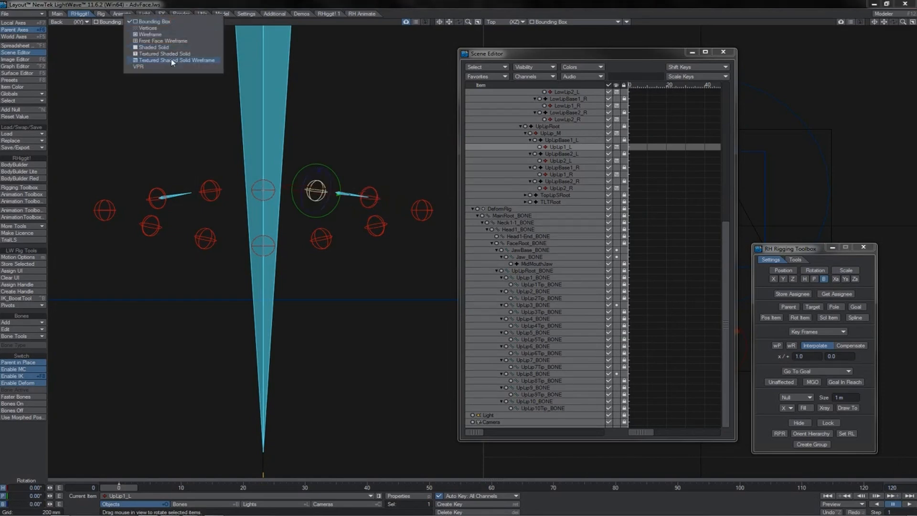
pyautogui.click(171, 59)
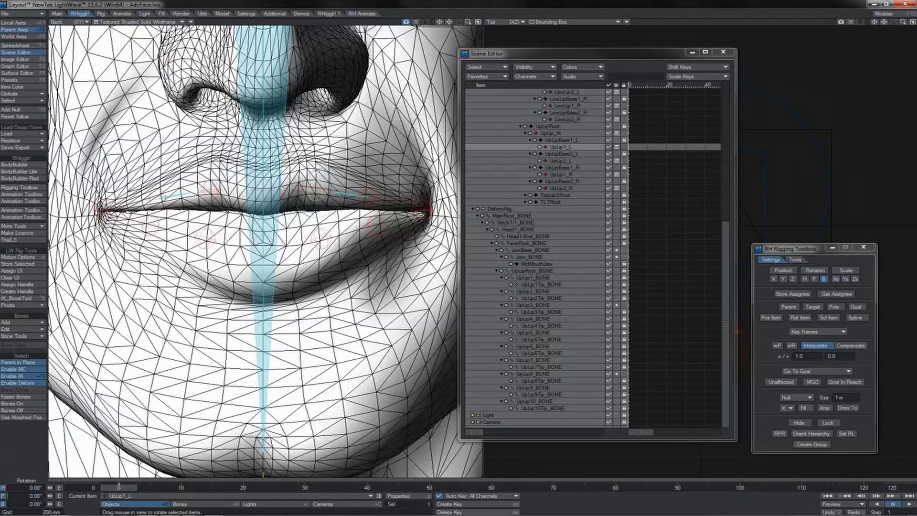
pyautogui.moveTo(316, 171); pyautogui.dragTo(306, 171)
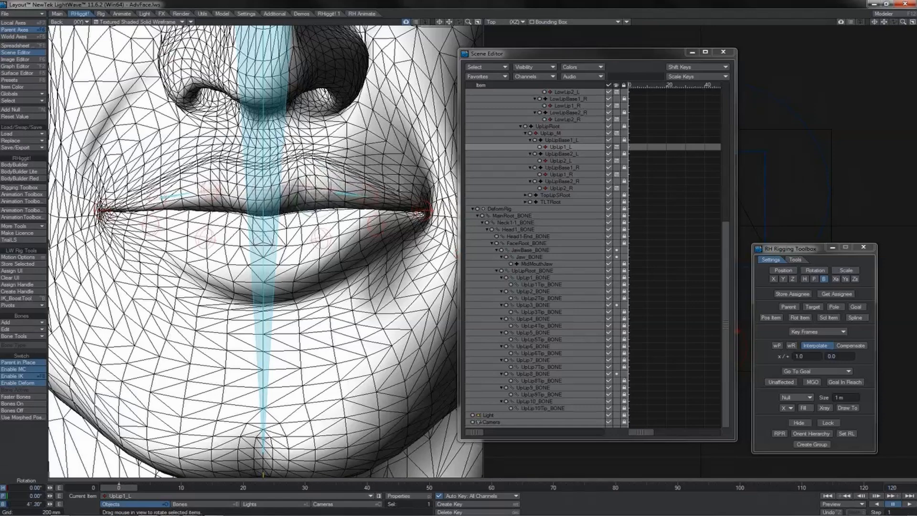
pyautogui.click(372, 187)
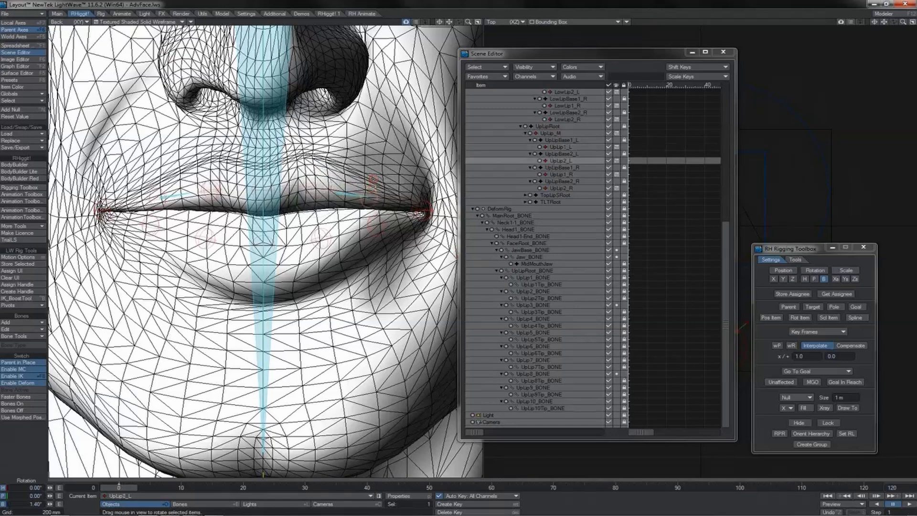
pyautogui.moveTo(372, 177)
pyautogui.mouseDown()
pyautogui.moveTo(381, 183)
pyautogui.moveTo(355, 180)
pyautogui.mouseUp()
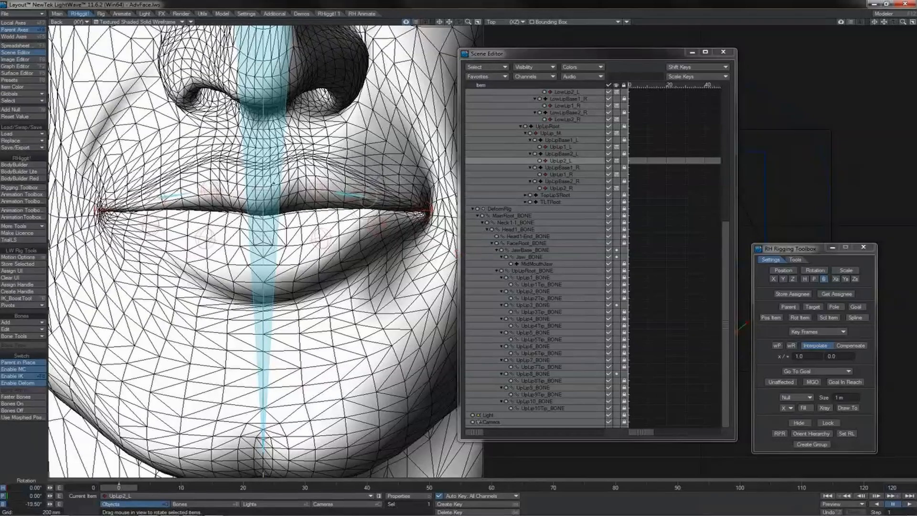
# Try banking the UpLip_M null about 13° and undo the rotation.
pyautogui.click(272, 184)
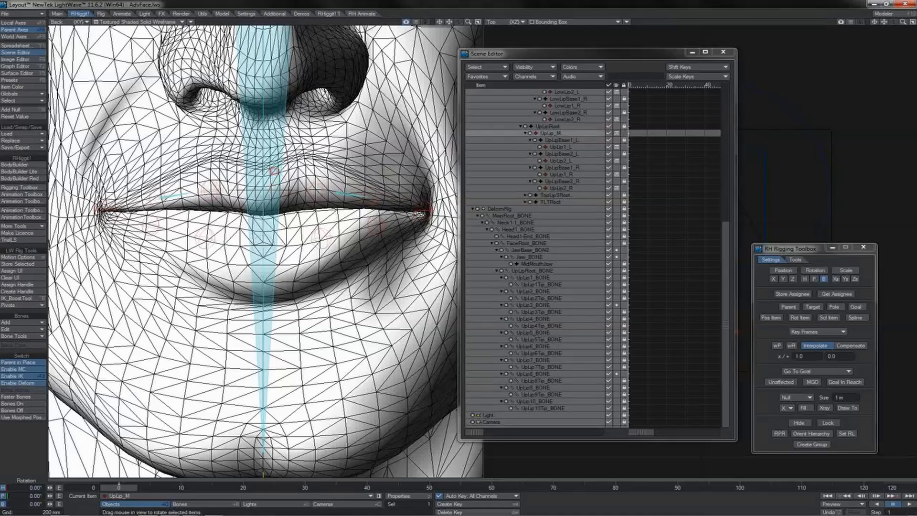
pyautogui.moveTo(273, 171); pyautogui.dragTo(274, 174)
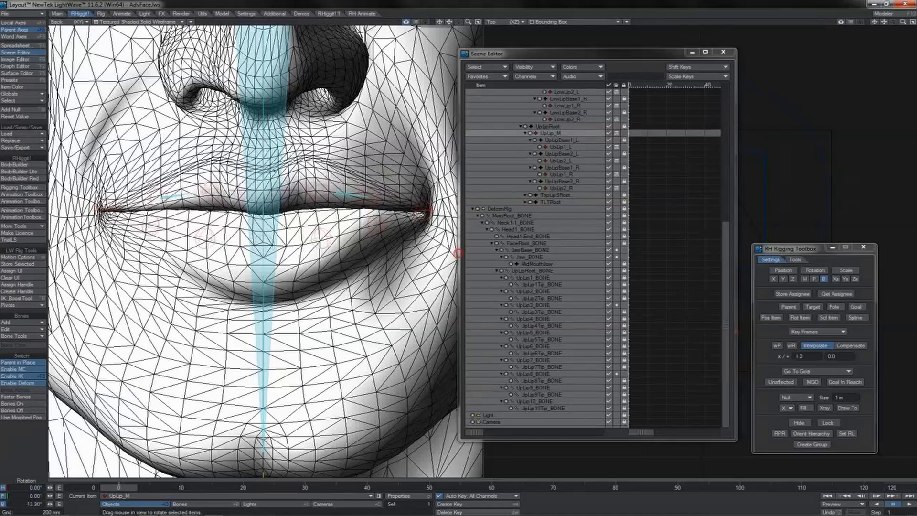
pyautogui.hotkey('ctrl', 'z')
# Try moving and rotating the UpLip_M null from a perspective side view of the mouth, and undo the changes.
pyautogui.click(319, 183)
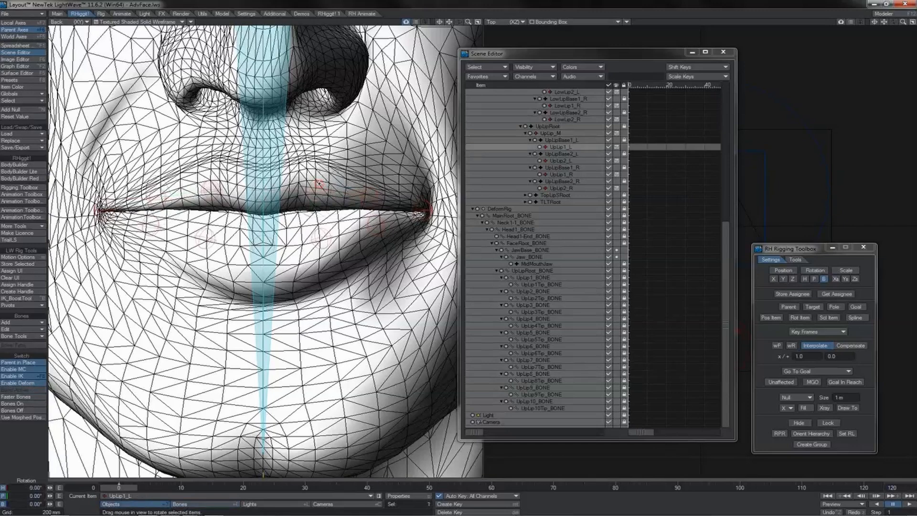
pyautogui.moveTo(465, 21); pyautogui.dragTo(450, 25)
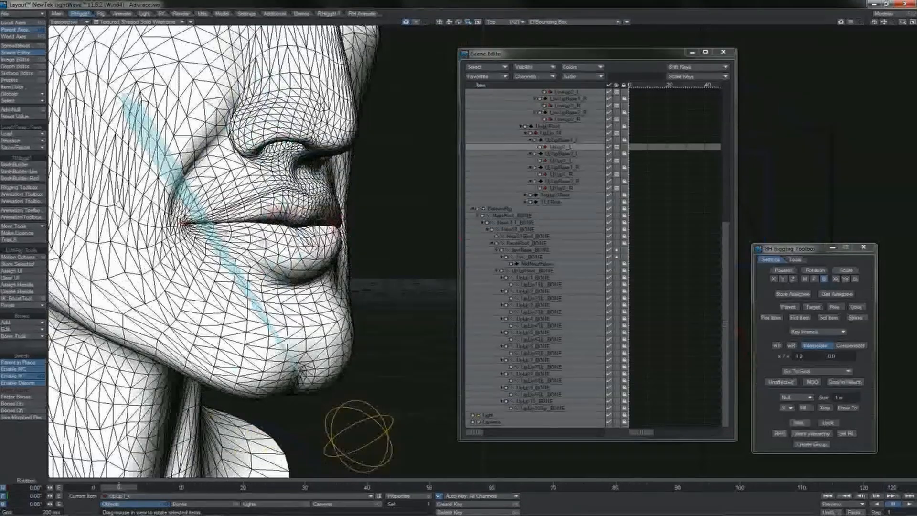
pyautogui.click(303, 213)
pyautogui.press('t')
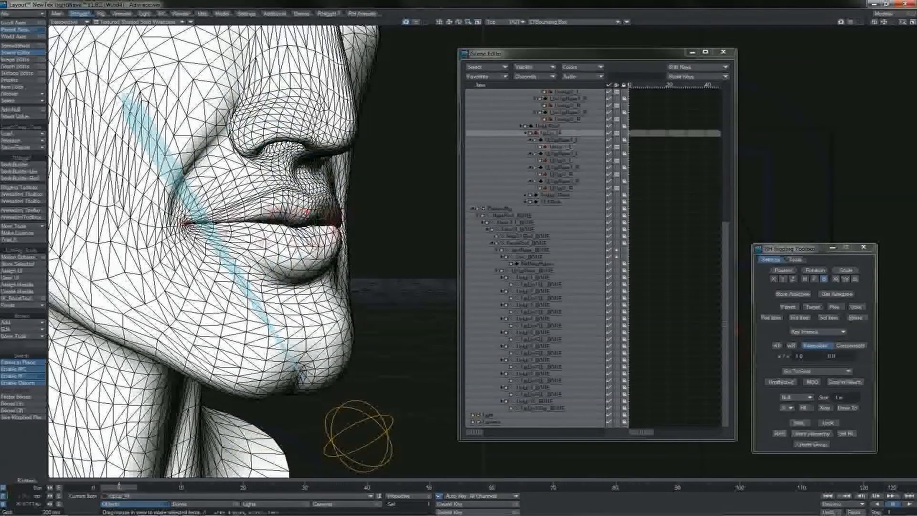
pyautogui.press('t')
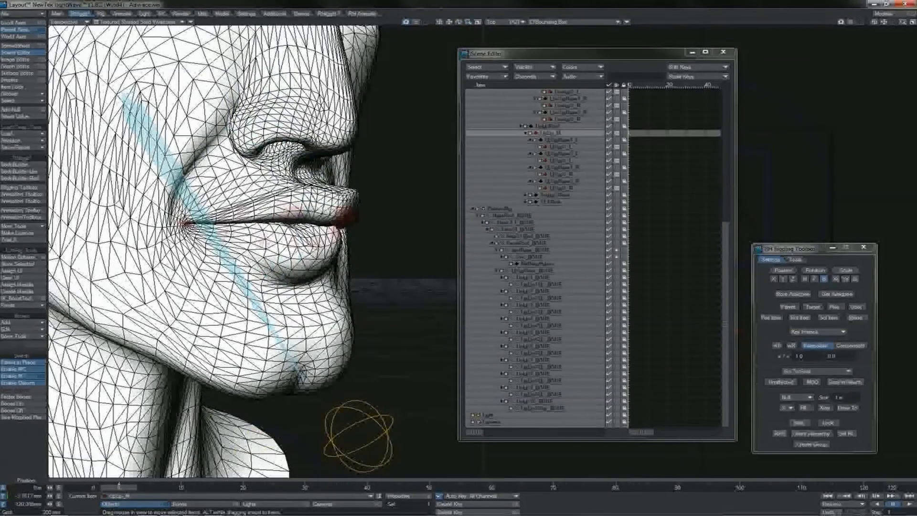
pyautogui.press('y')
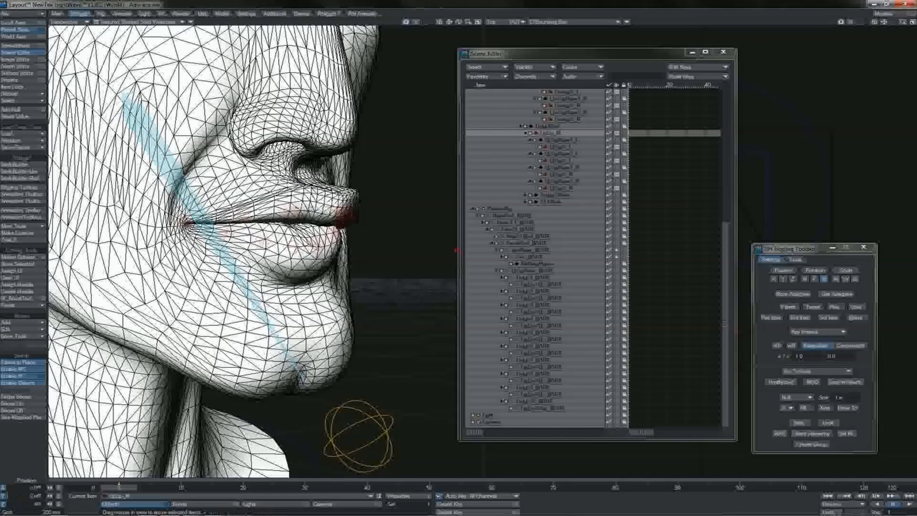
pyautogui.press('y')
pyautogui.moveTo(457, 250); pyautogui.dragTo(510, 250, button='right')
pyautogui.hotkey('ctrl', 'z')
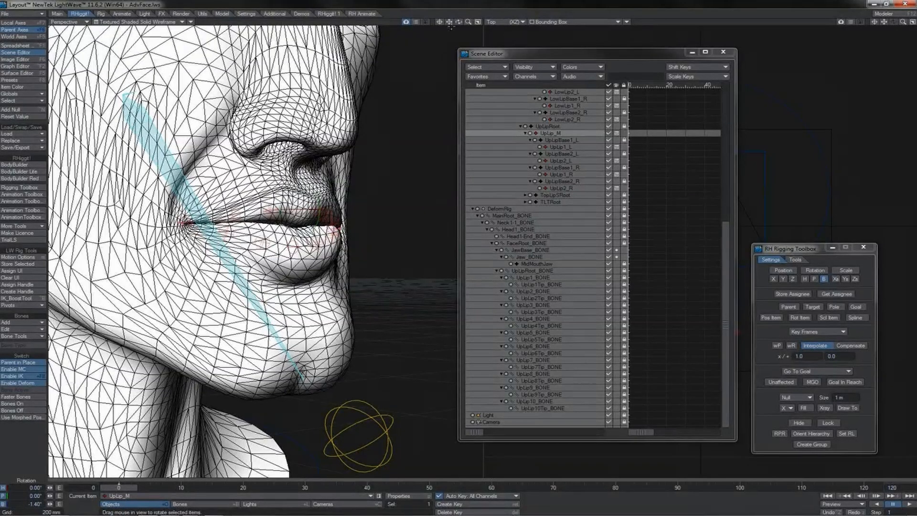
# Select the upper-lip and mouth-corner nulls together, toggle their heading rotation channel, and try rotating them as a group.
pyautogui.moveTo(458, 22); pyautogui.dragTo(425, 23)
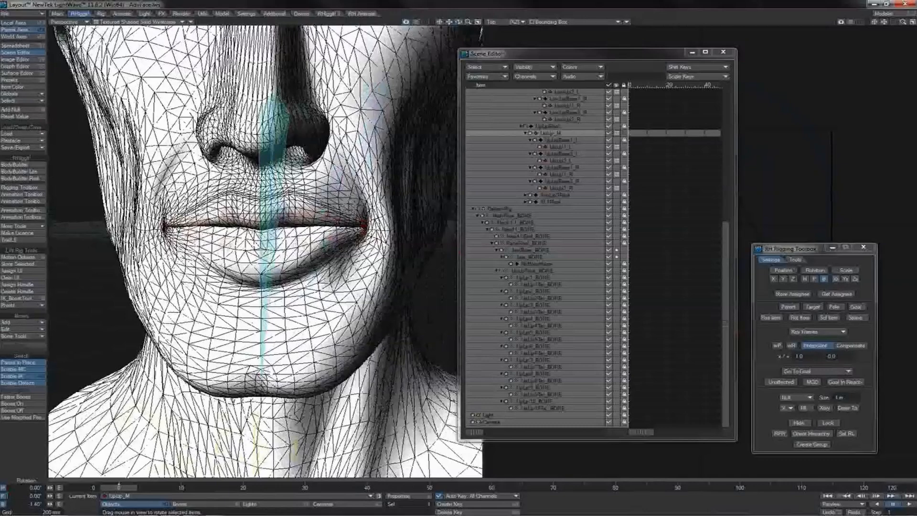
pyautogui.keyDown('ctrl'); pyautogui.click(560, 147); pyautogui.keyUp('ctrl')
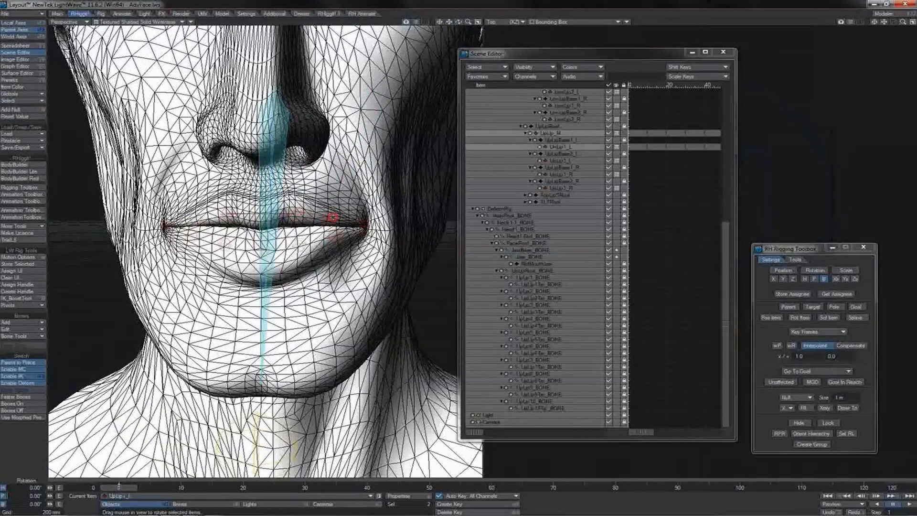
pyautogui.keyDown('shift'); pyautogui.click(332, 217); pyautogui.keyUp('shift')
pyautogui.keyDown('shift'); pyautogui.click(363, 223); pyautogui.keyUp('shift')
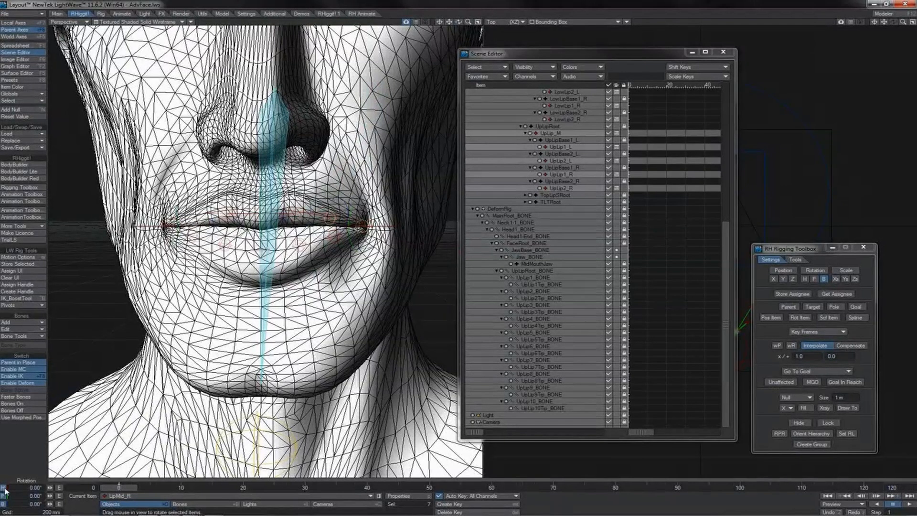
pyautogui.click(4, 487)
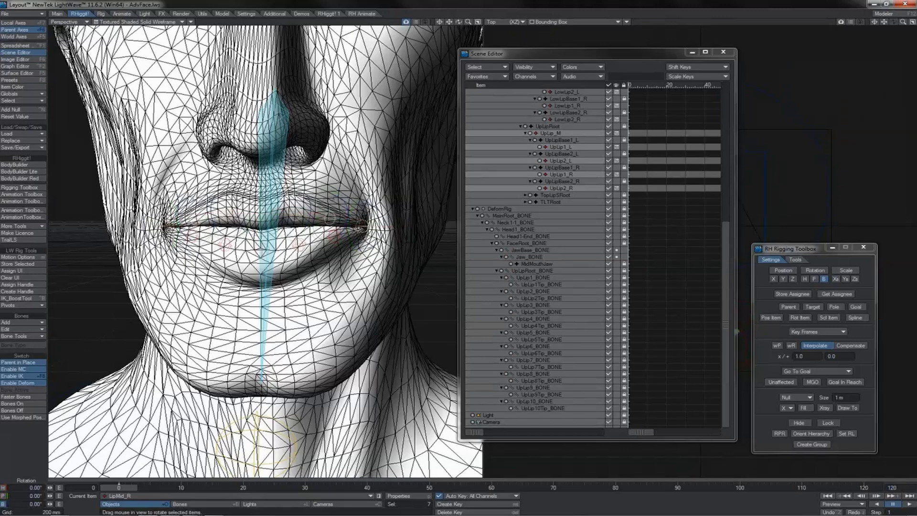
pyautogui.moveTo(307, 193); pyautogui.dragTo(310, 195, button='right')
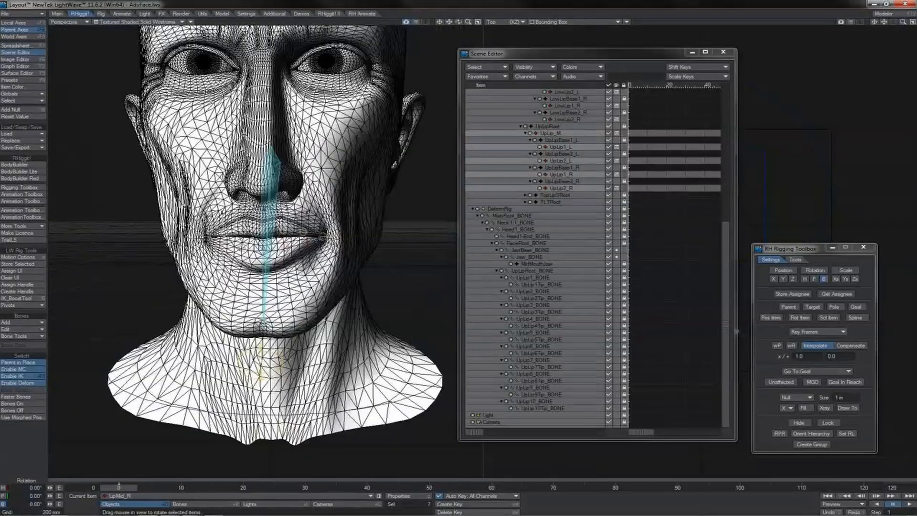
# Rotate the Jaw control through open and sideways positions to test how the lips follow on the whole face.
pyautogui.moveTo(397, 328); pyautogui.dragTo(413, 321)
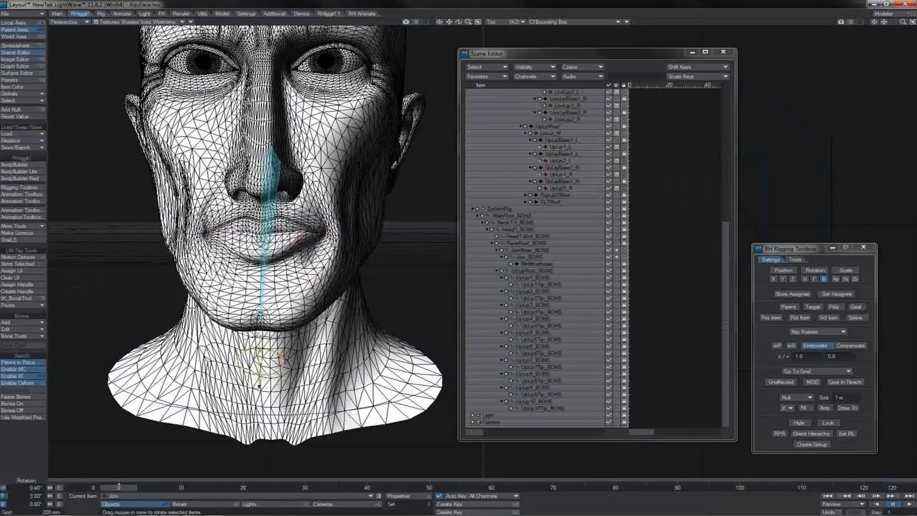
pyautogui.moveTo(395, 368); pyautogui.dragTo(377, 404)
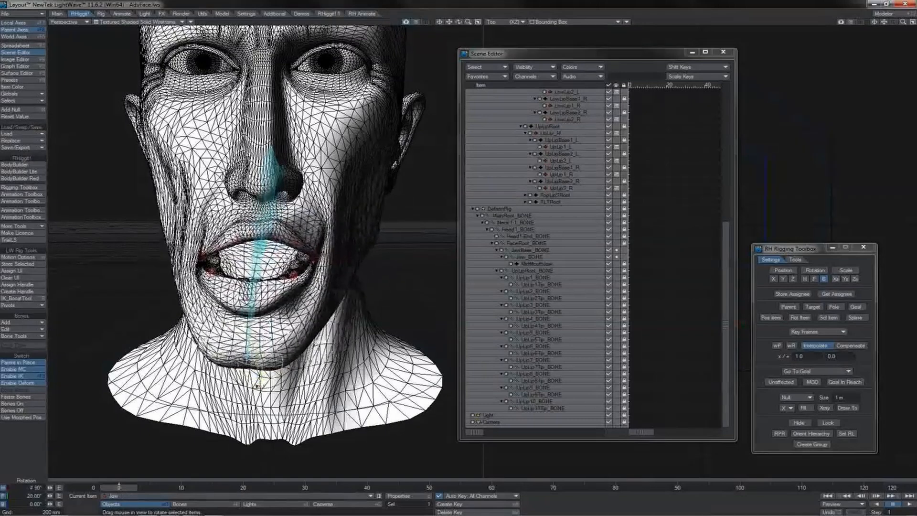
pyautogui.moveTo(414, 315); pyautogui.dragTo(418, 418)
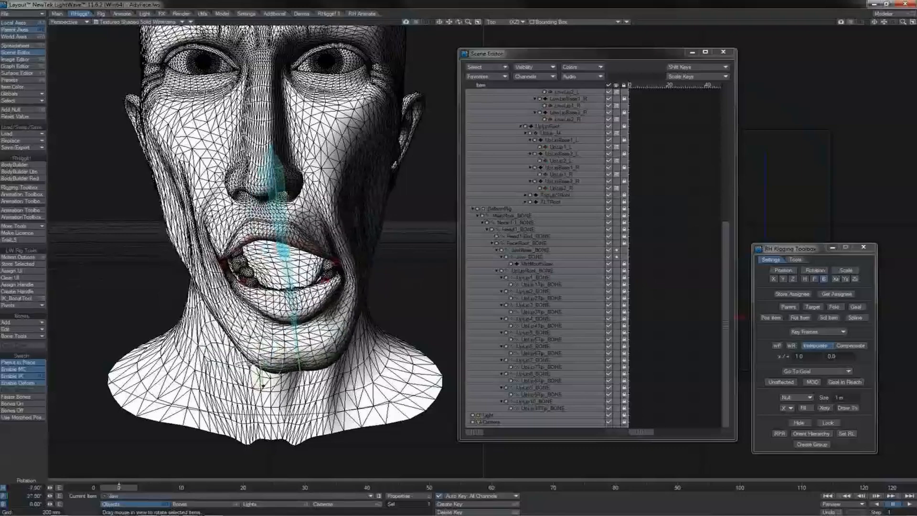
pyautogui.moveTo(431, 444); pyautogui.dragTo(401, 440)
pyautogui.moveTo(418, 358); pyautogui.dragTo(459, 366)
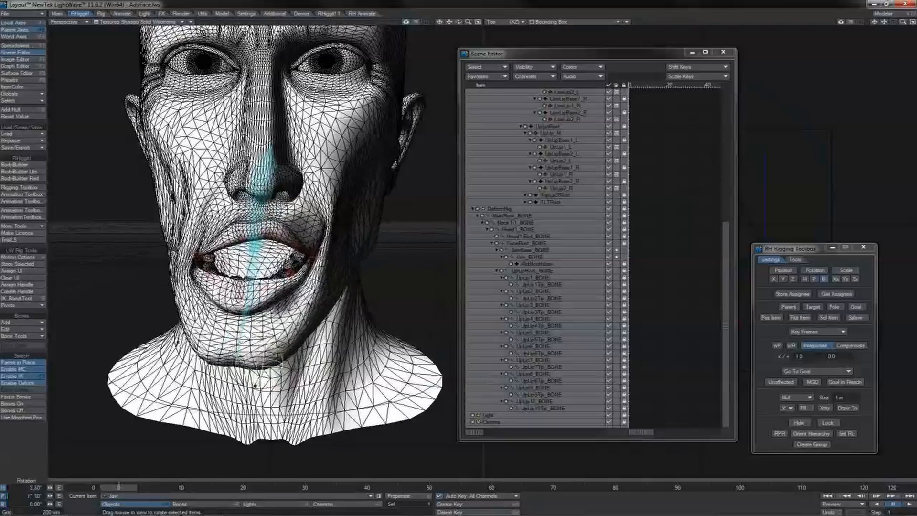
pyautogui.moveTo(482, 326); pyautogui.dragTo(420, 394)
pyautogui.moveTo(388, 364); pyautogui.dragTo(453, 340)
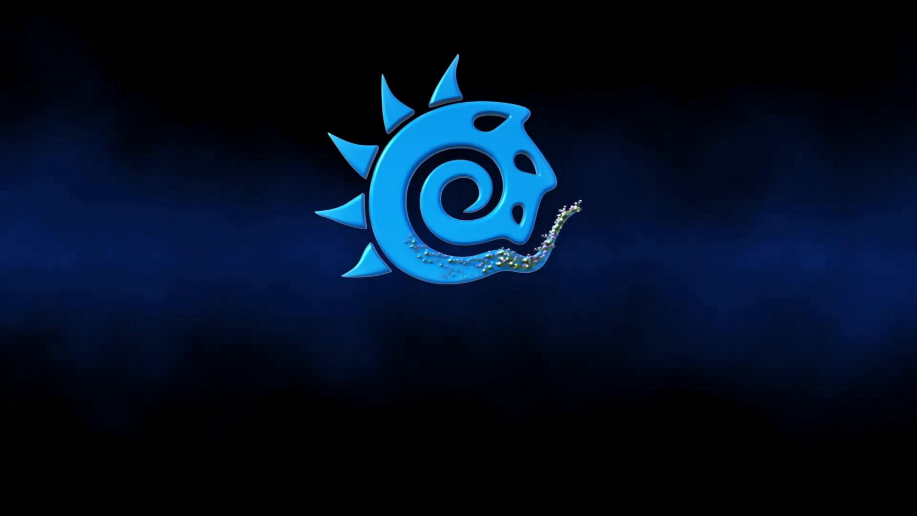